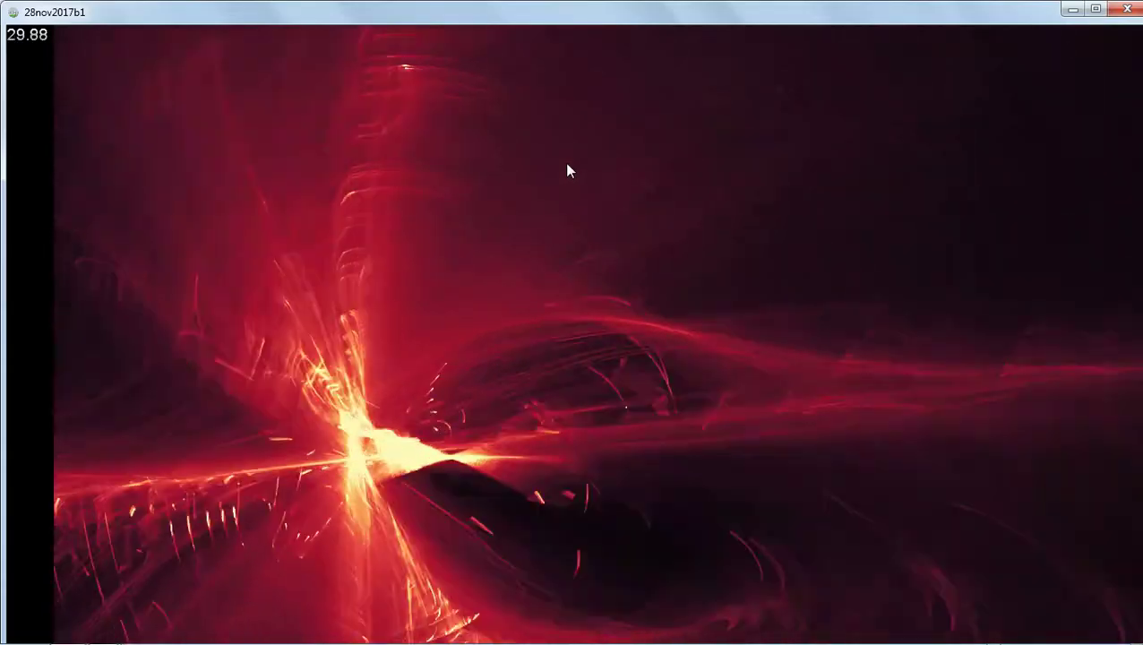
Create a new Action-RPG game project named 30nov2017thursday1a.
key(Escape)
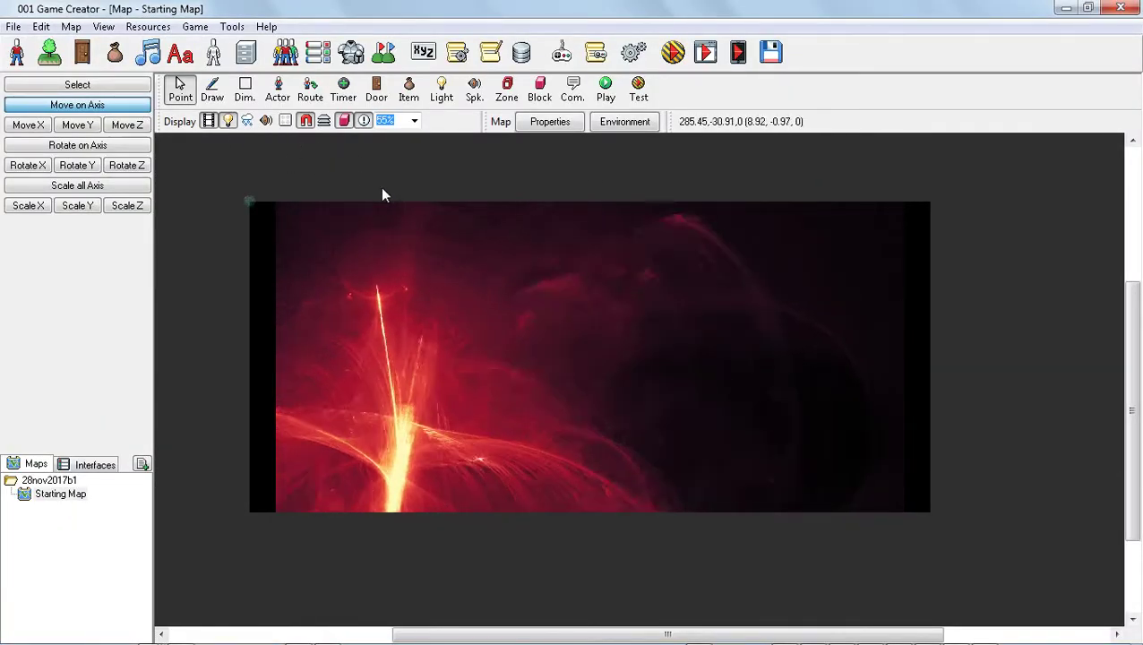
click(12, 27)
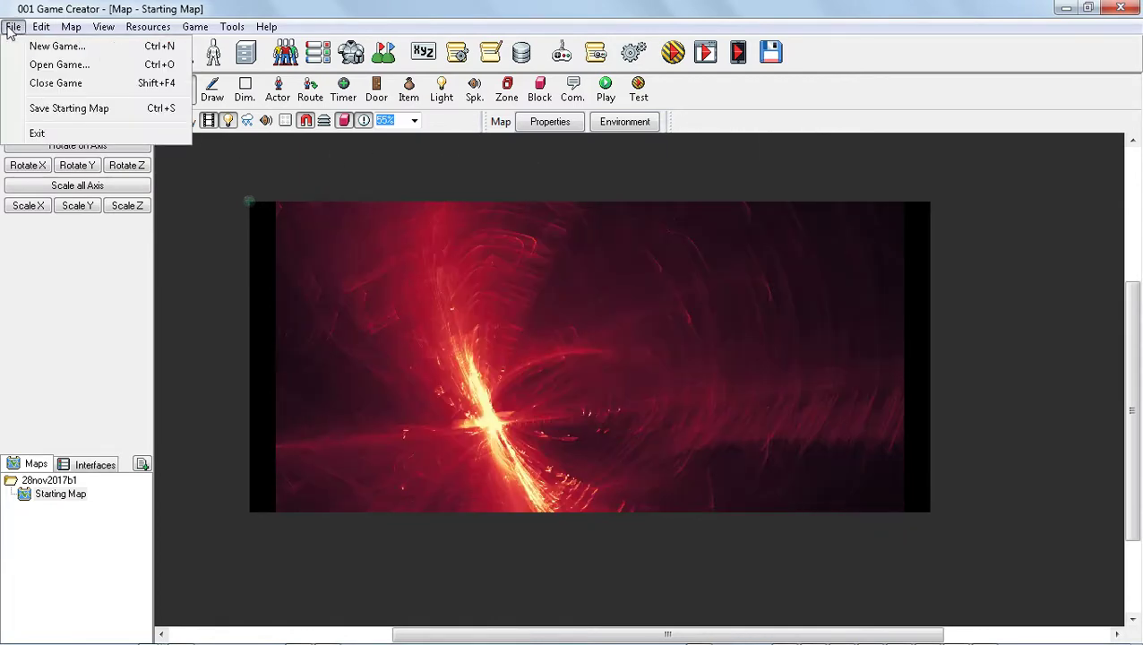
click(54, 46)
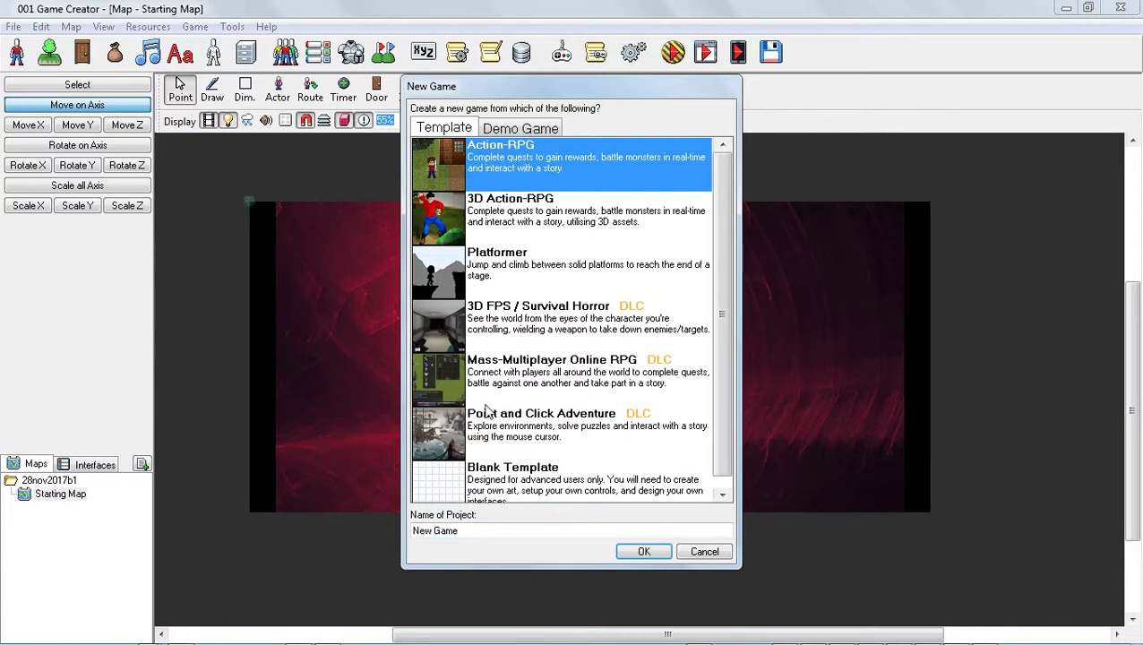
click(498, 530)
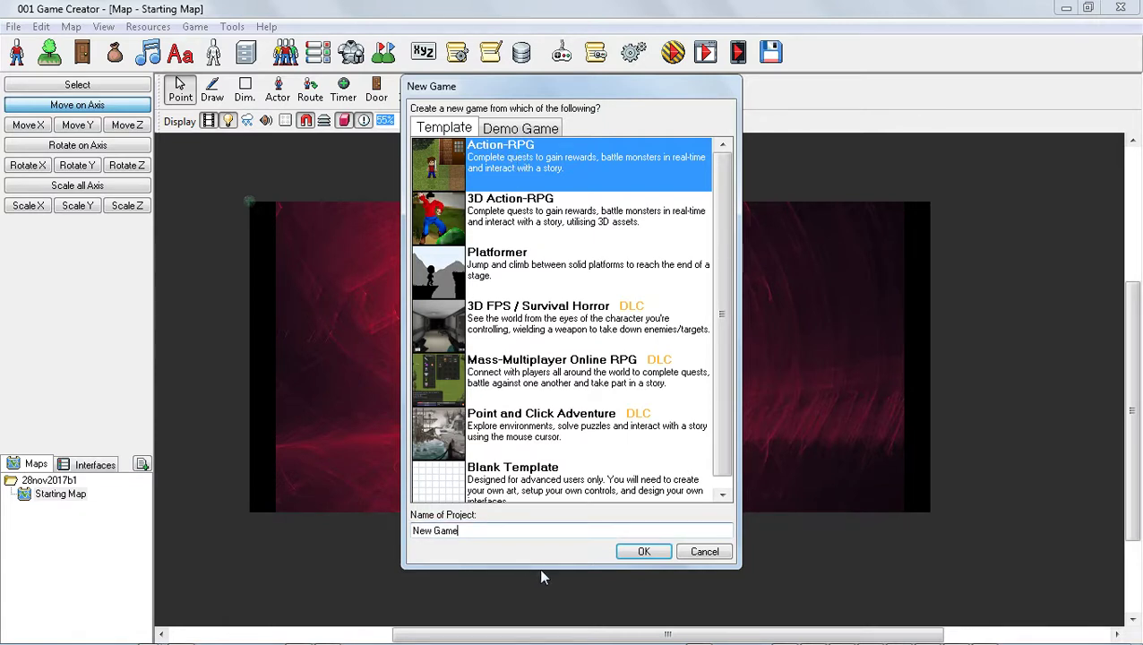
key(BackSpace)
key(BackSpace)
key(BackSpace)
key(BackSpace)
key(BackSpace)
key(BackSpace)
key(BackSpace)
key(BackSpace)
text(3D)
text(nov2017)
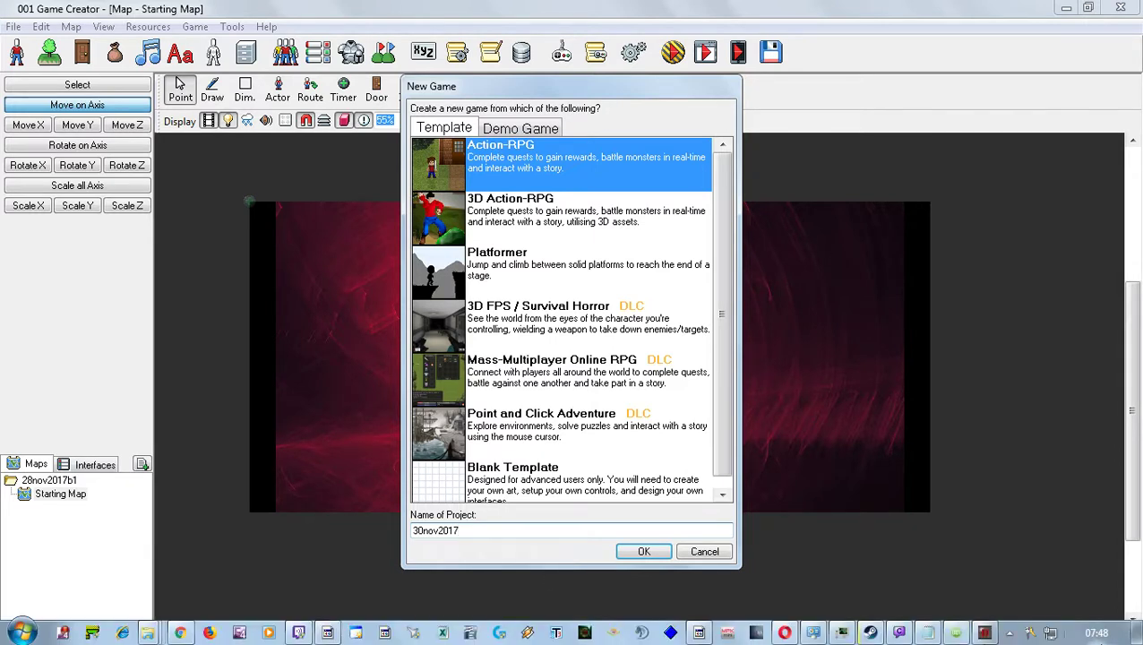
mouse_move(1105, 639)
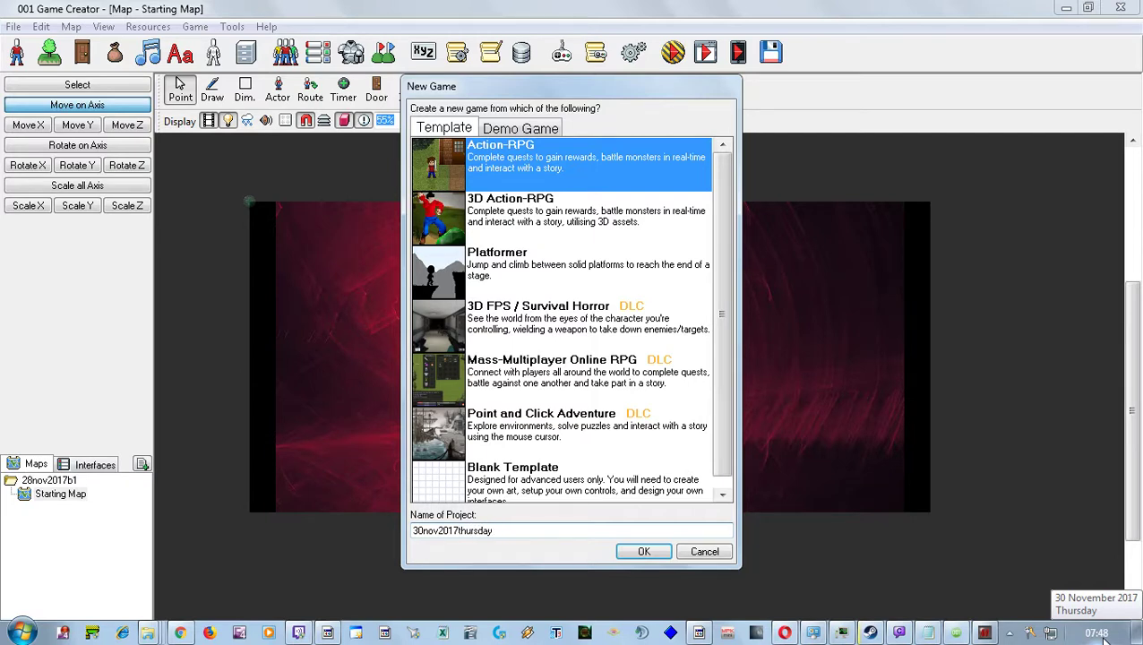
text(1a)
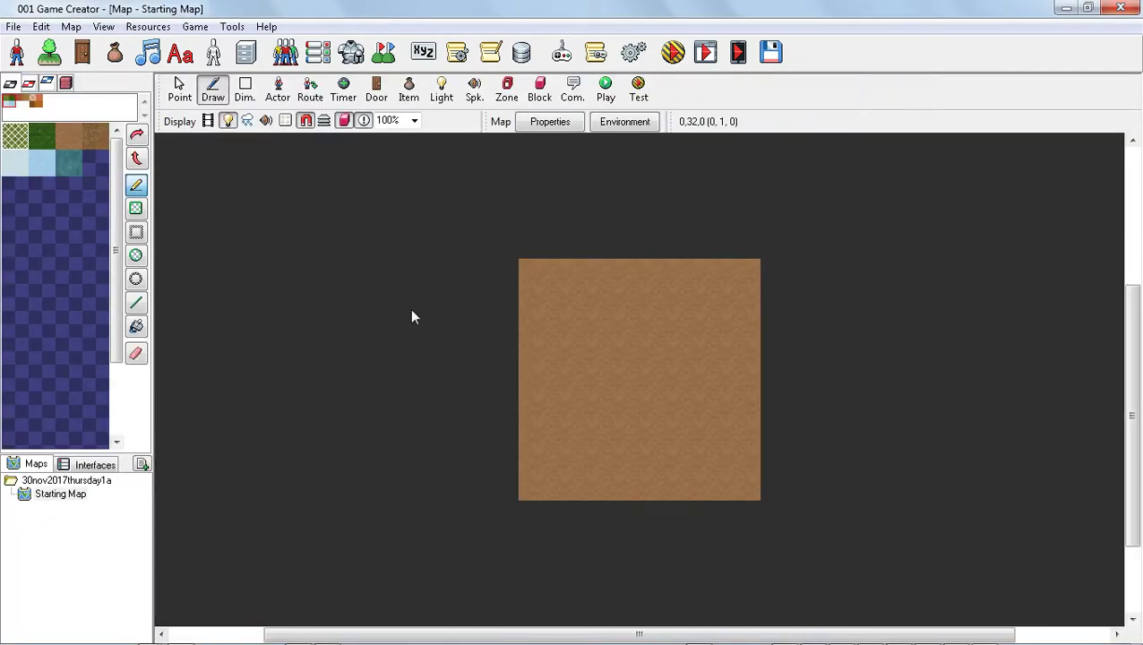
Launch a test of the game with the default testing options.
click(673, 53)
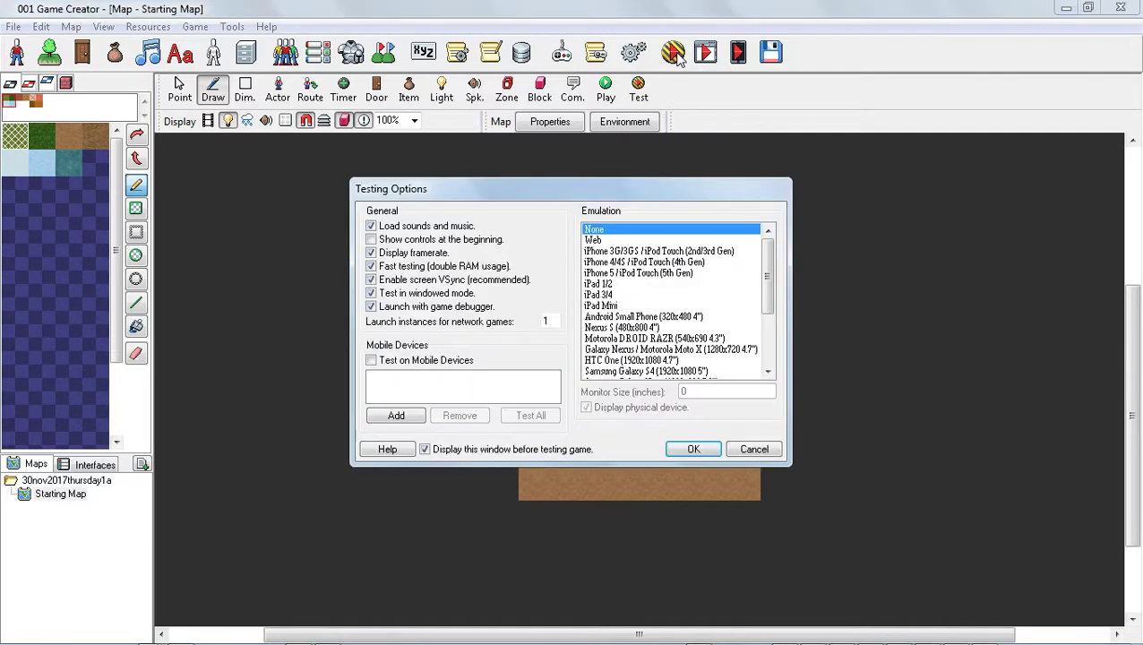
click(688, 450)
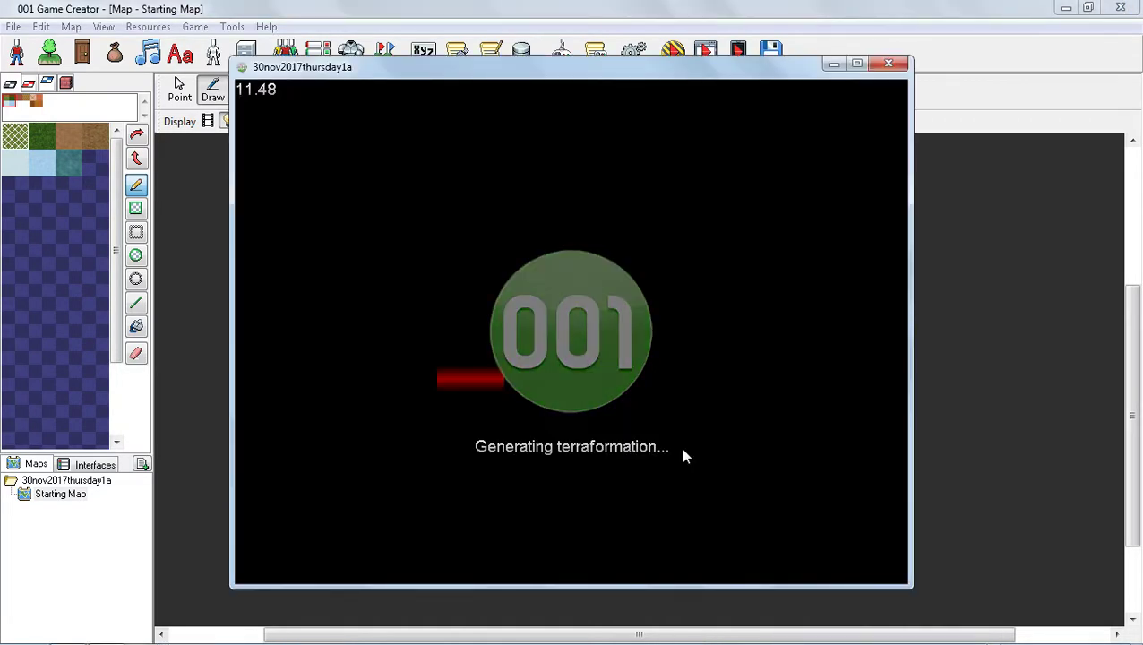
Walk the player character around the dirt map in the test window, then close the test window.
key(Left)
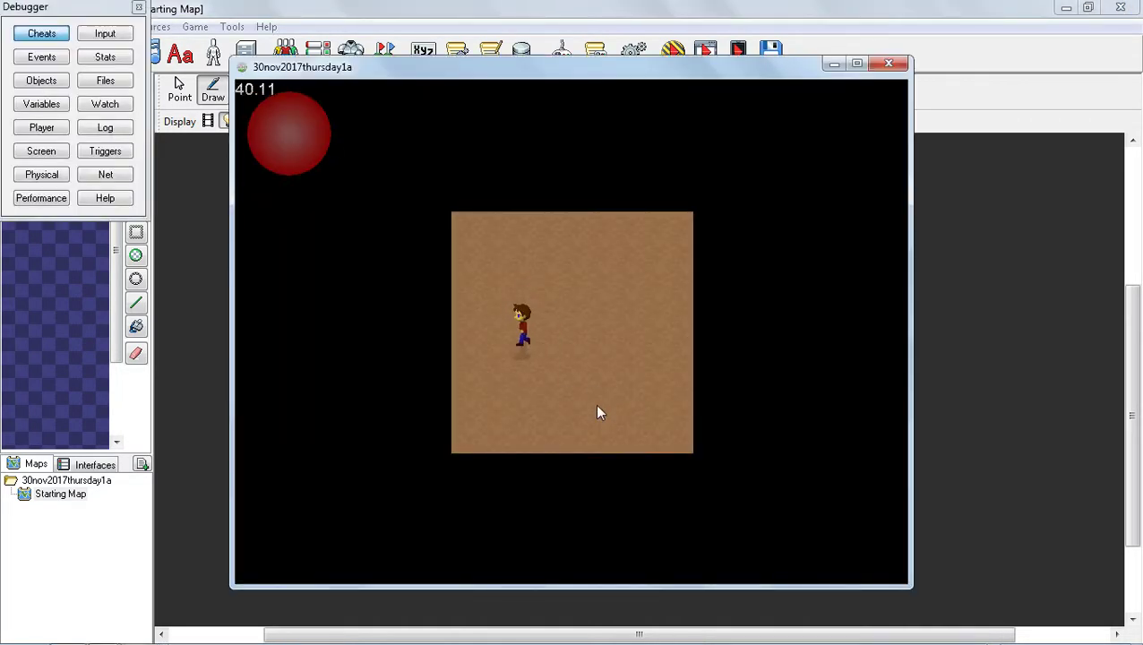
key(Up)
key(Right)
key(Down)
key(Down)
key(Left)
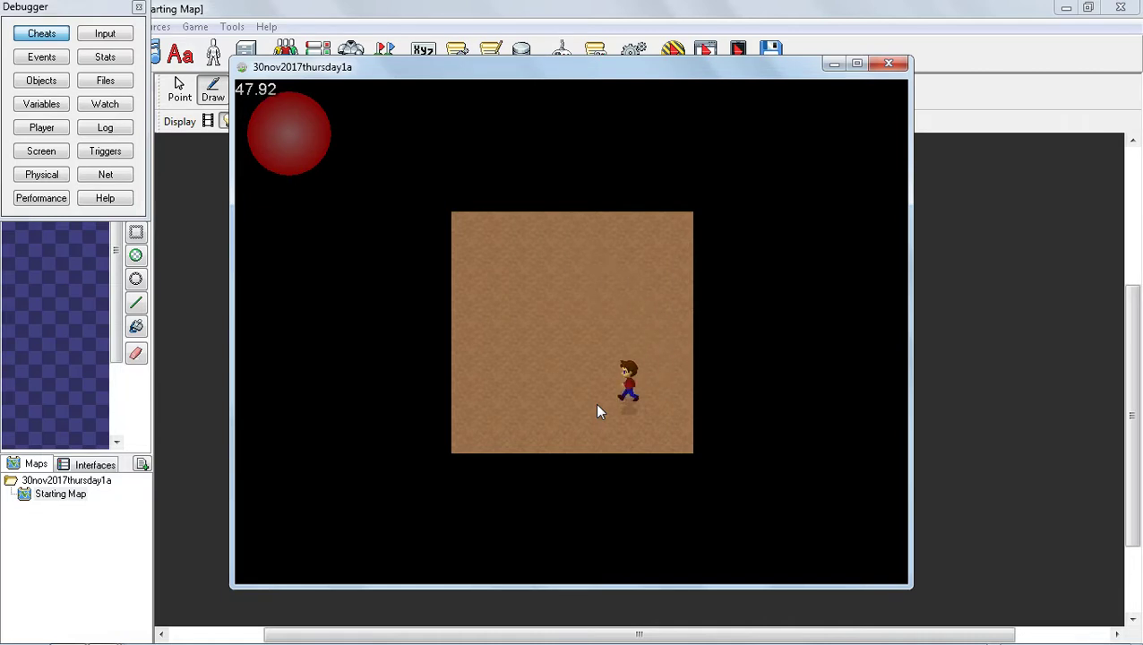
key(Down)
key(Up)
key(Right)
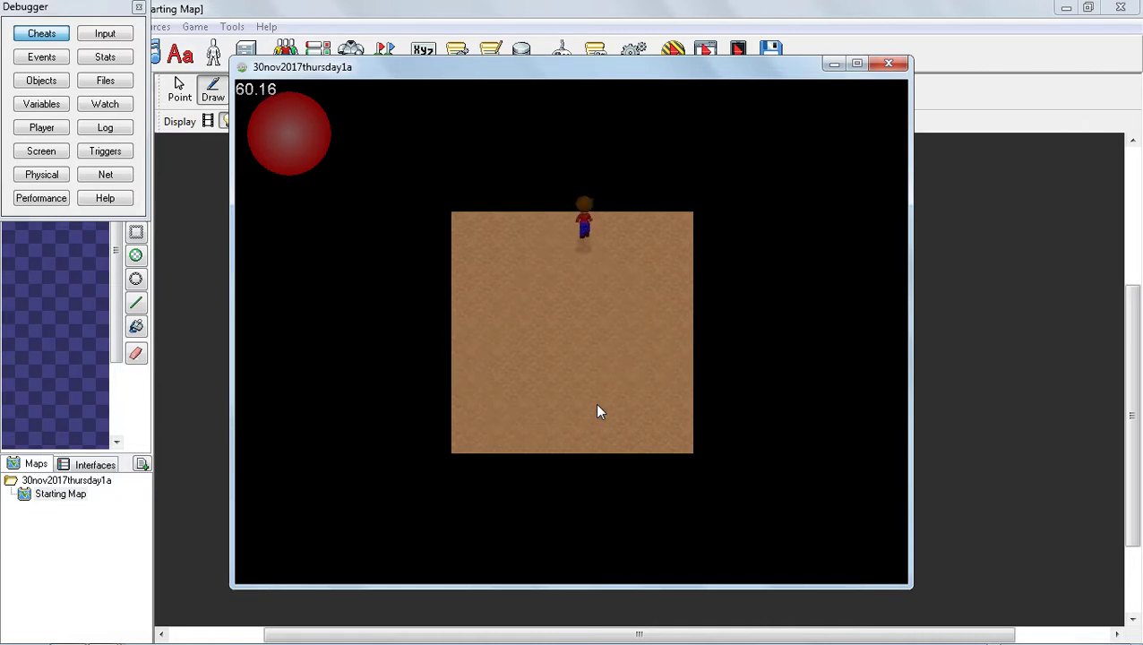
key(Down)
key(Up)
key(Left)
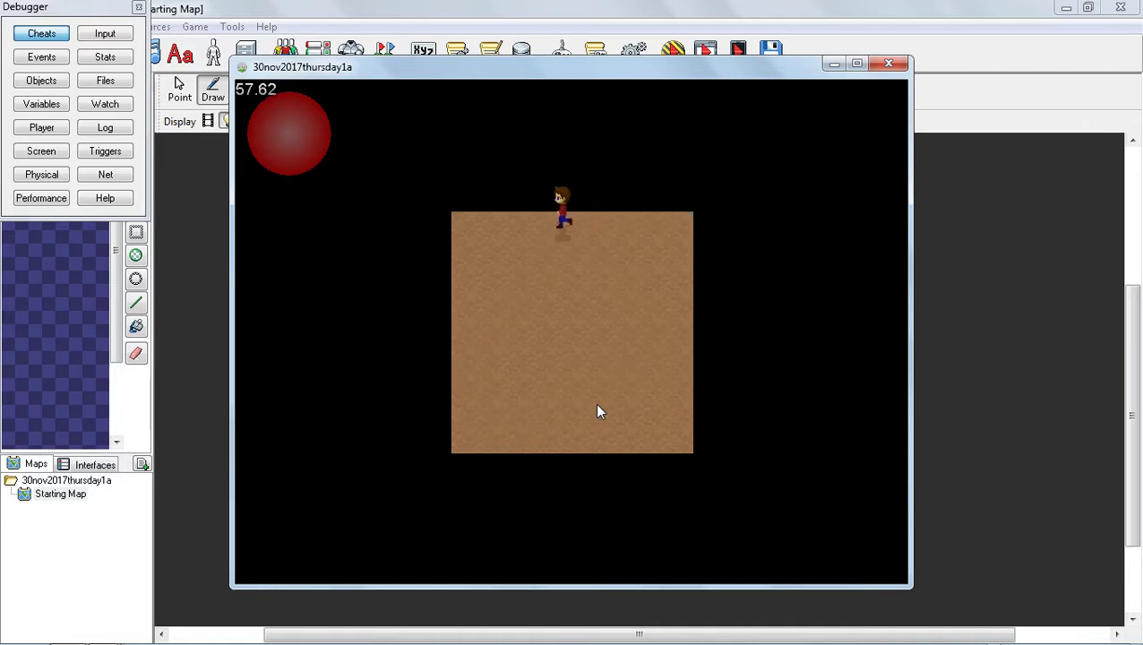
key(Down)
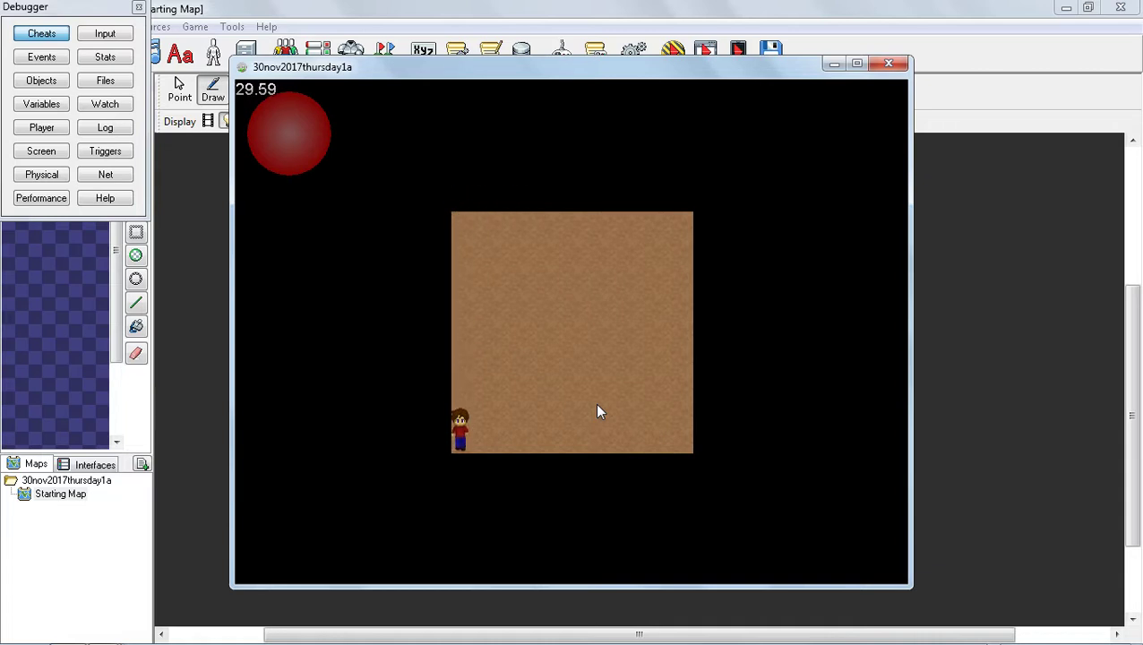
key(Right)
key(Up)
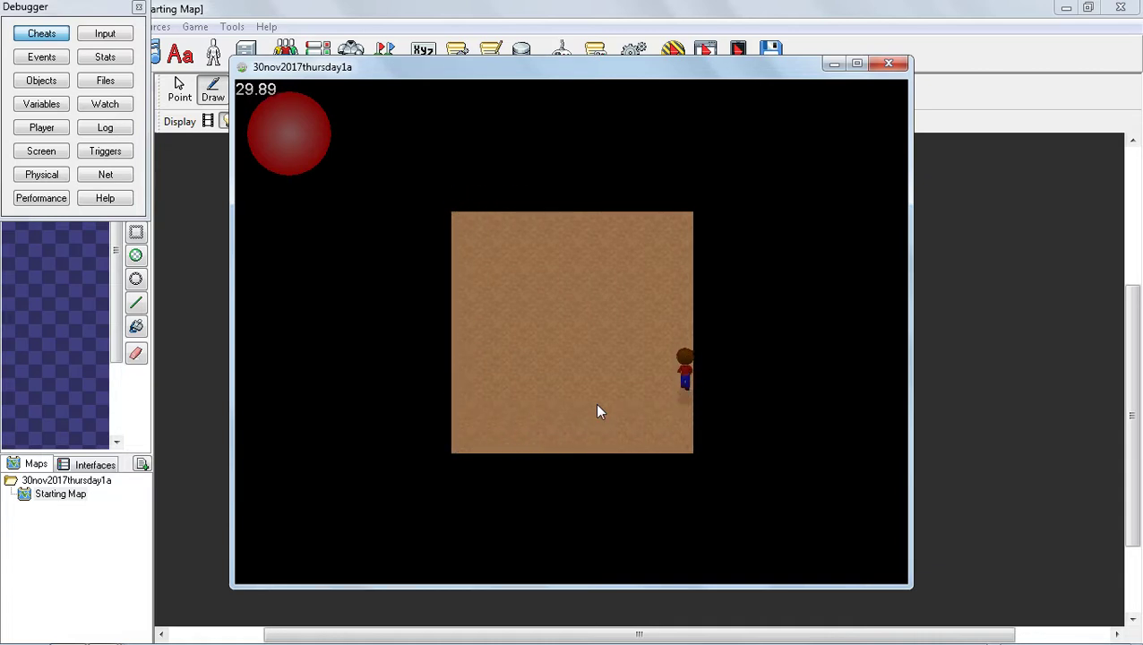
key(Left)
key(Down)
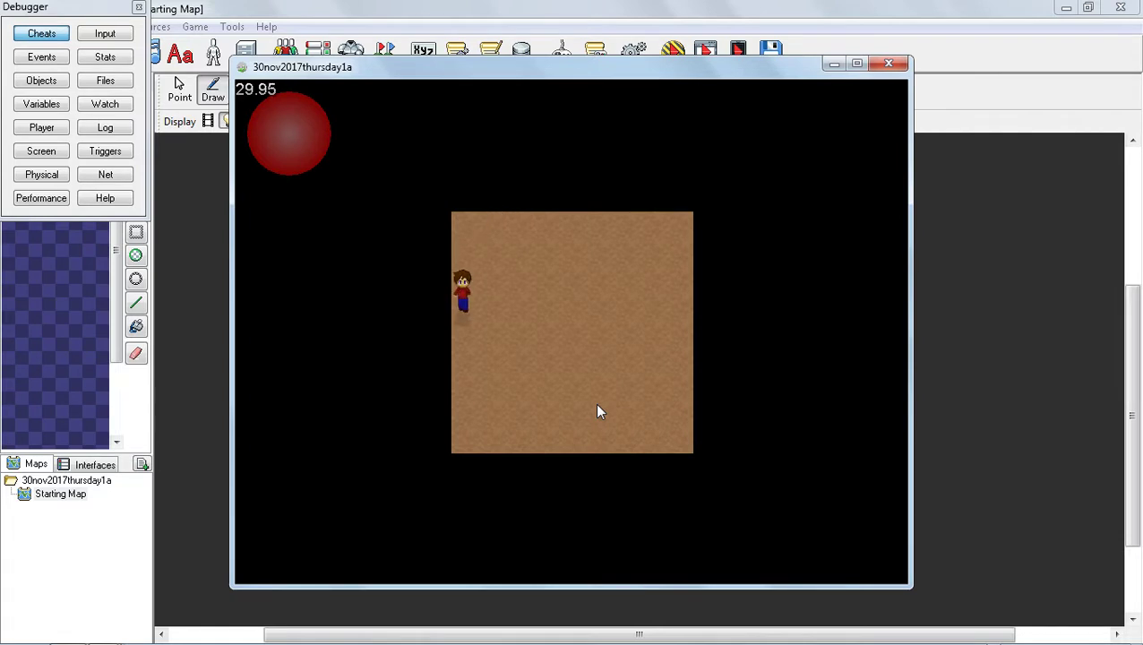
key(Right)
key(Up)
key(Left)
key(Down)
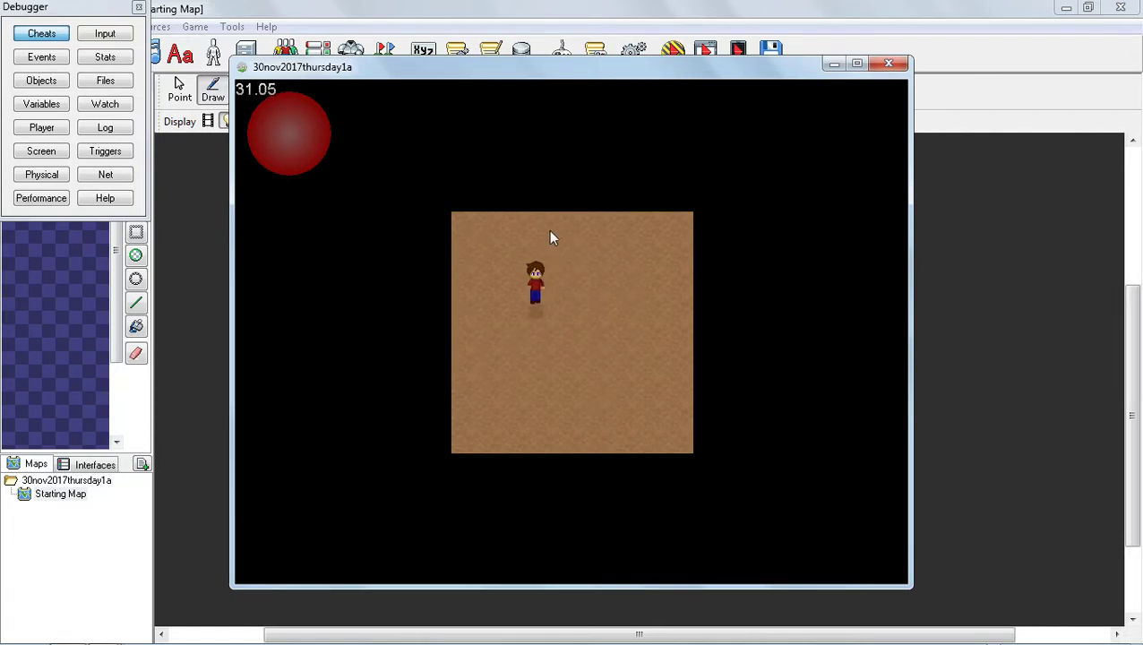
key(Right)
key(Up)
key(Left)
key(Up)
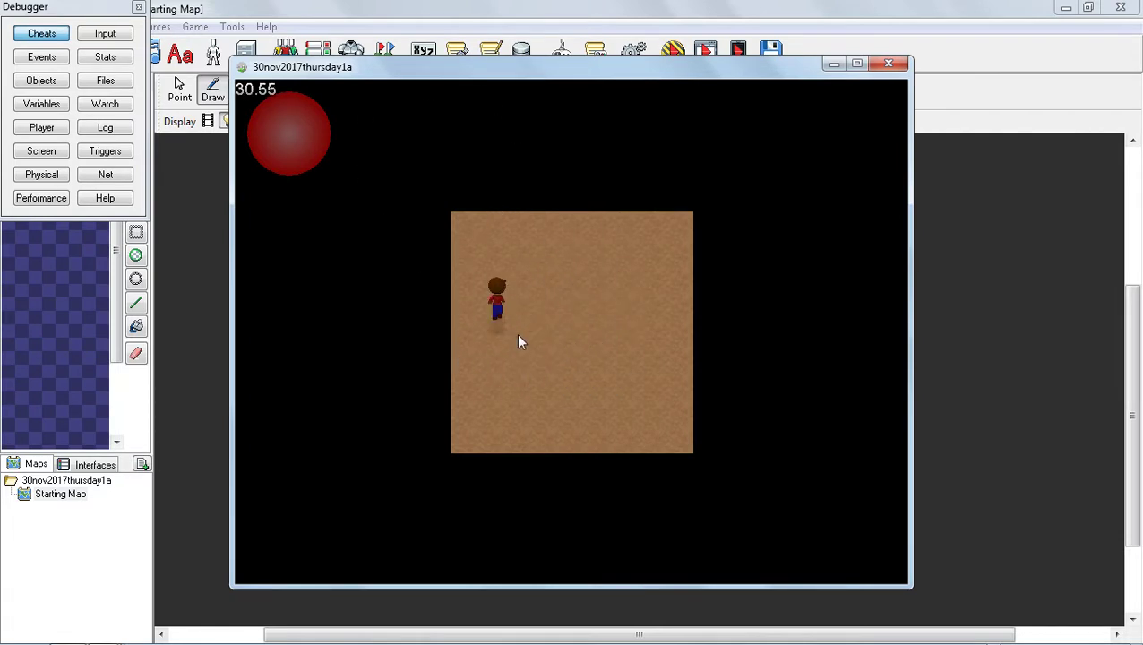
key(Right)
key(Down)
key(Down)
key(Left)
key(Up)
key(Right)
key(Down)
key(Left)
key(Up)
key(Up)
key(Right)
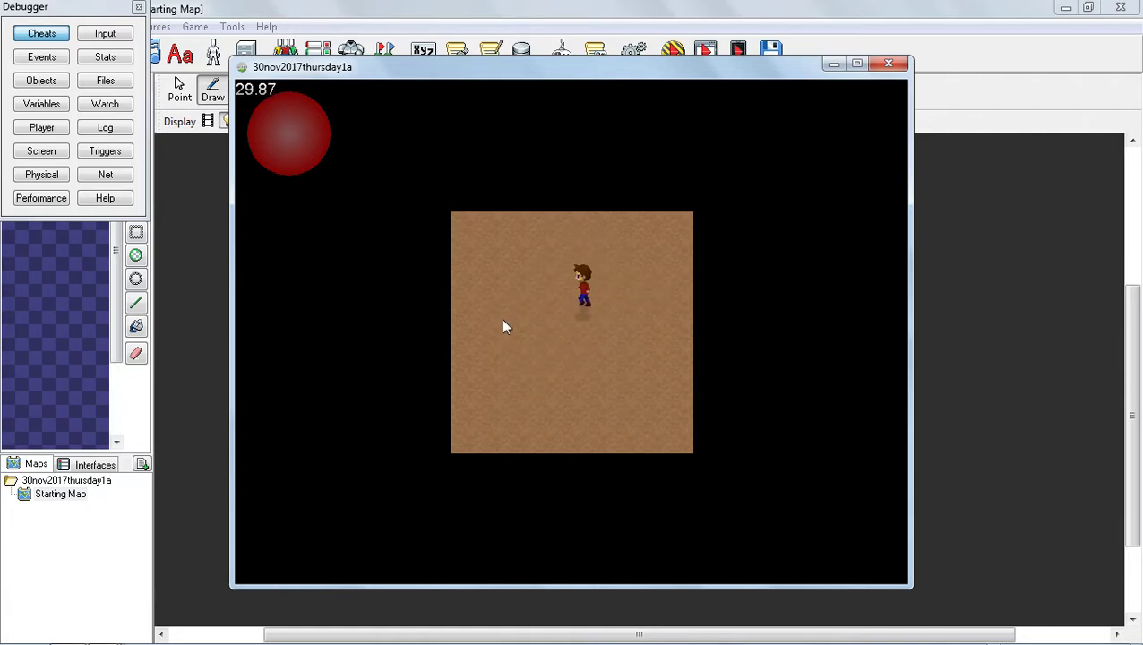
key(Left)
key(Down)
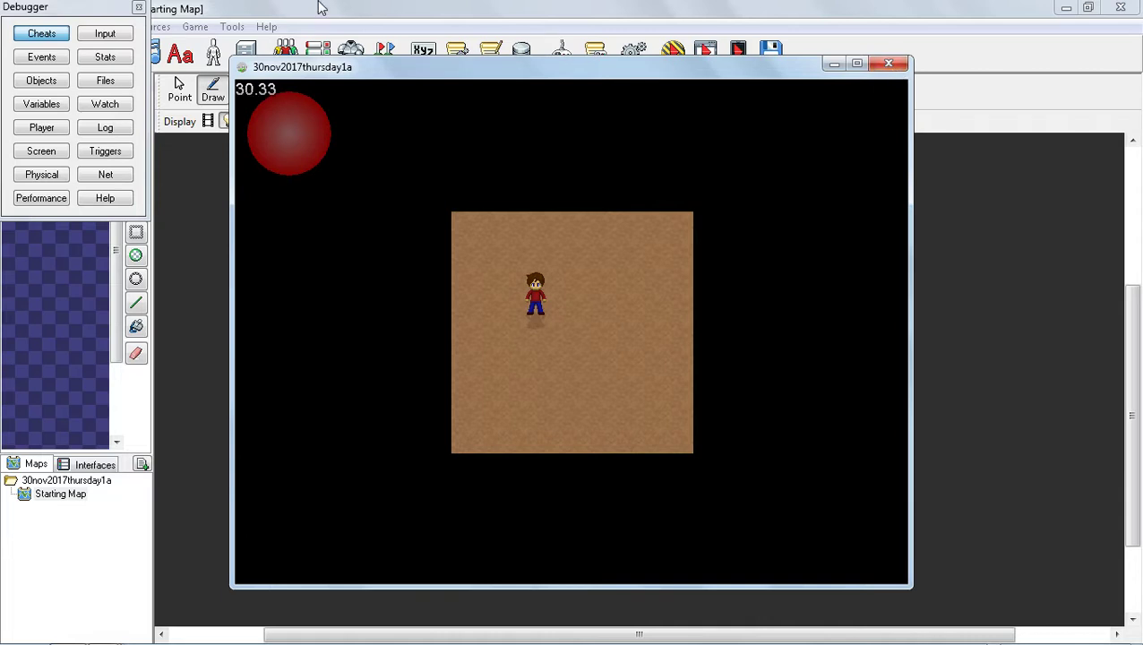
click(889, 66)
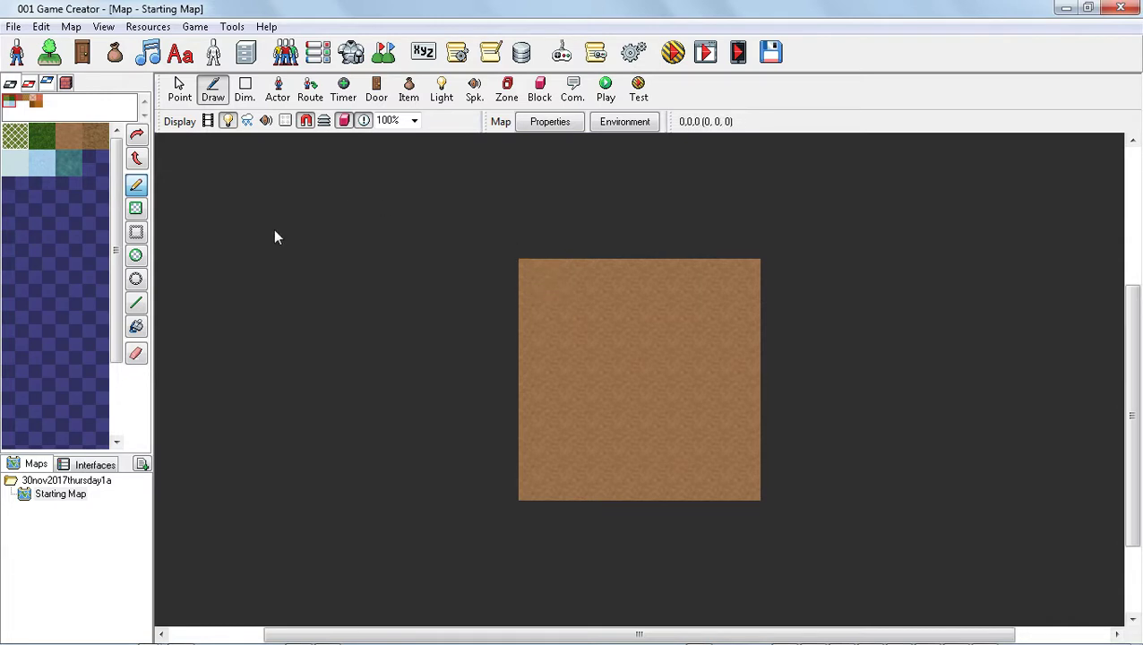
Set the Starting Map's width to 36 and height to 21 in its map properties.
click(63, 494)
right_click(64, 493)
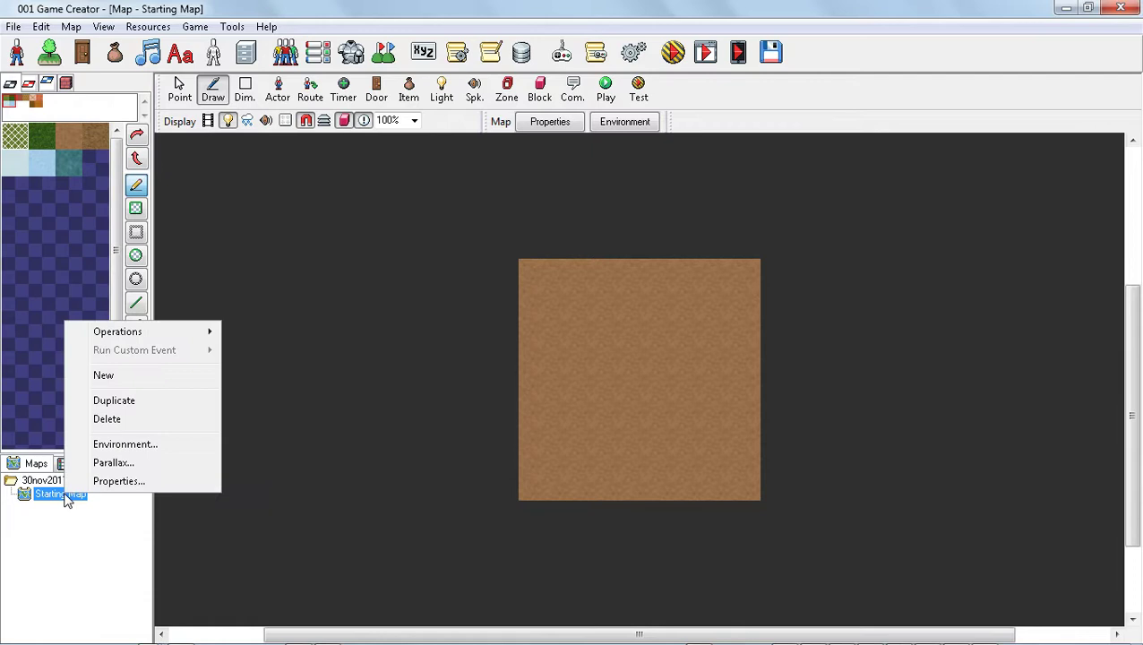
click(125, 481)
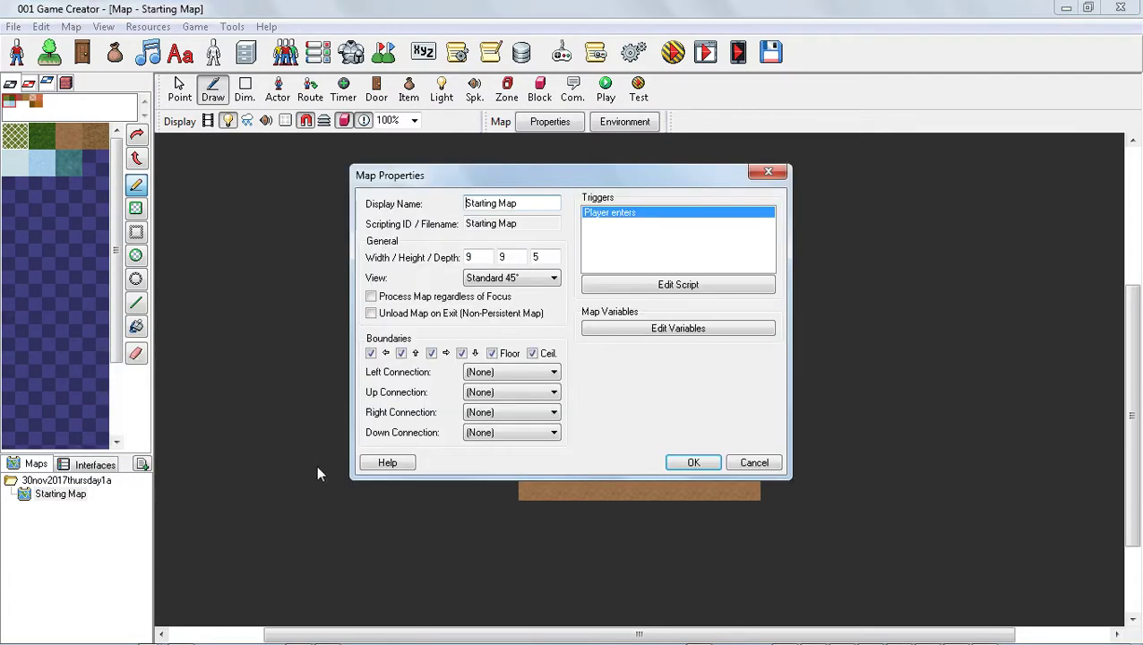
double_click(480, 258)
text(36)
double_click(524, 256)
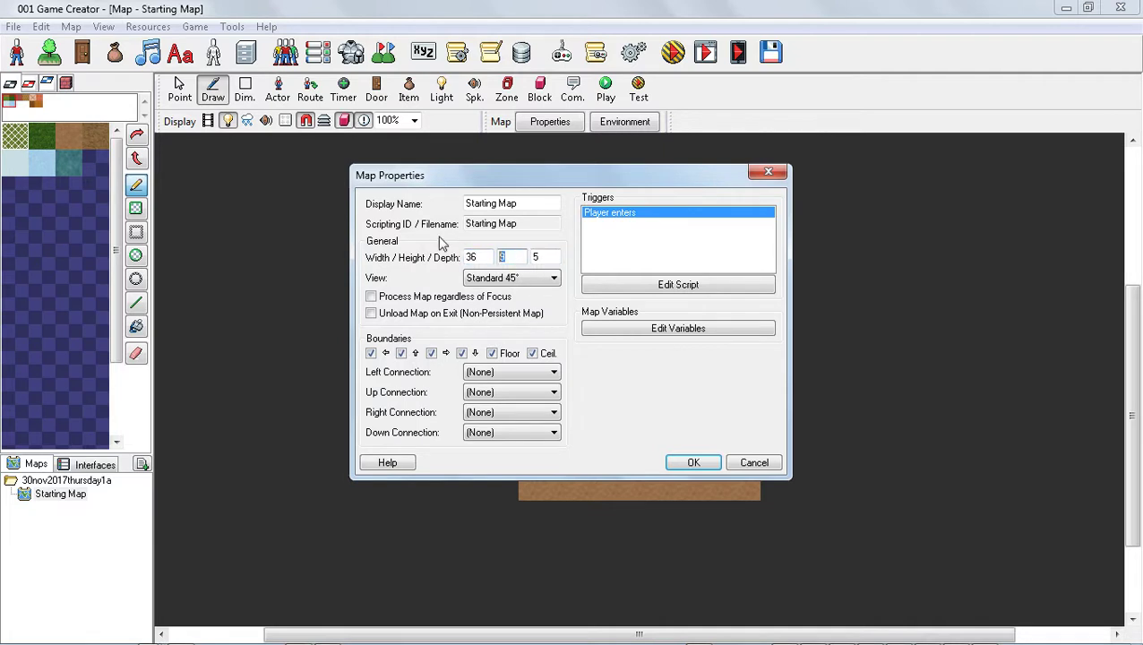
text(21)
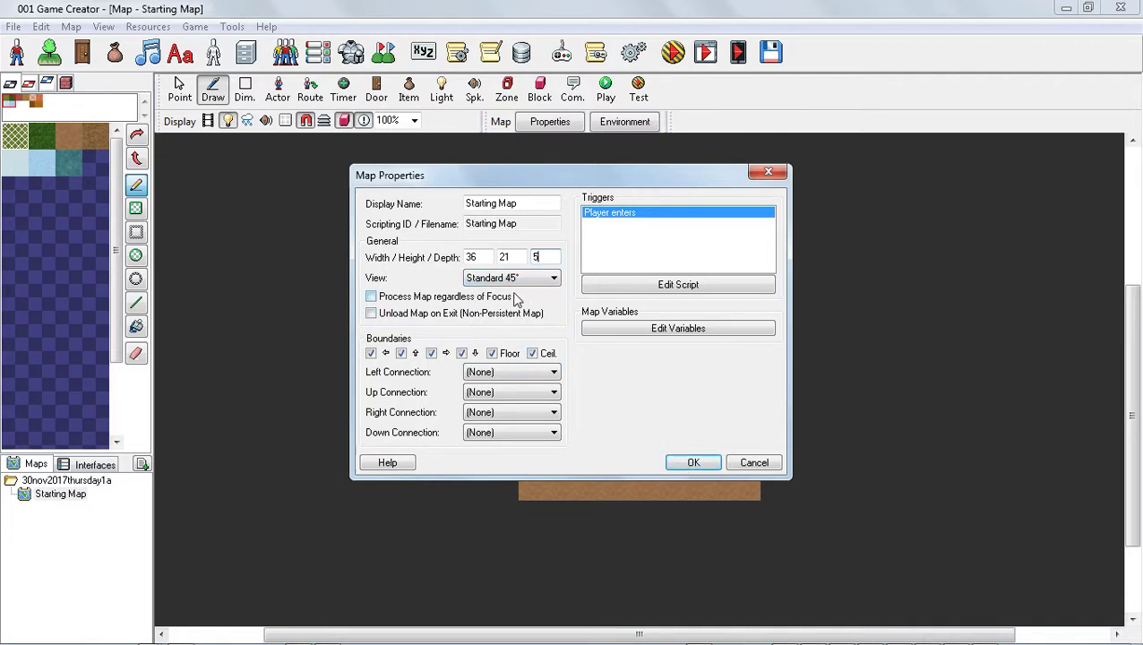
click(689, 464)
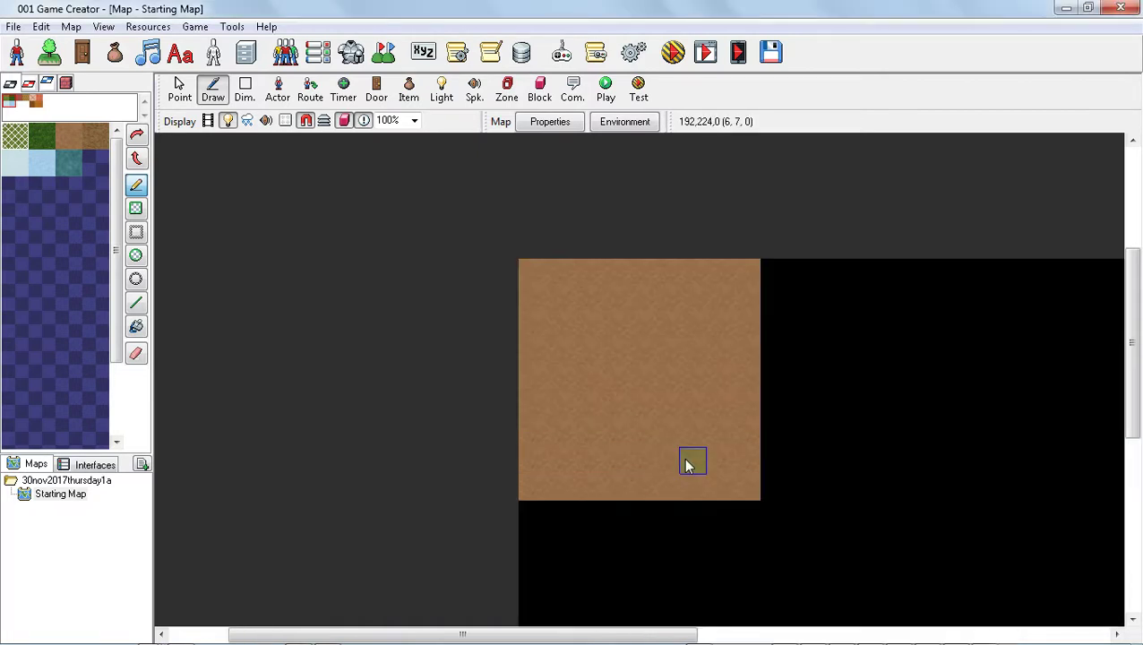
Paint a few grass tiles along the lower edge of the dirt area.
scroll(862, 406, down, 2)
middle_drag(866, 409, 707, 379)
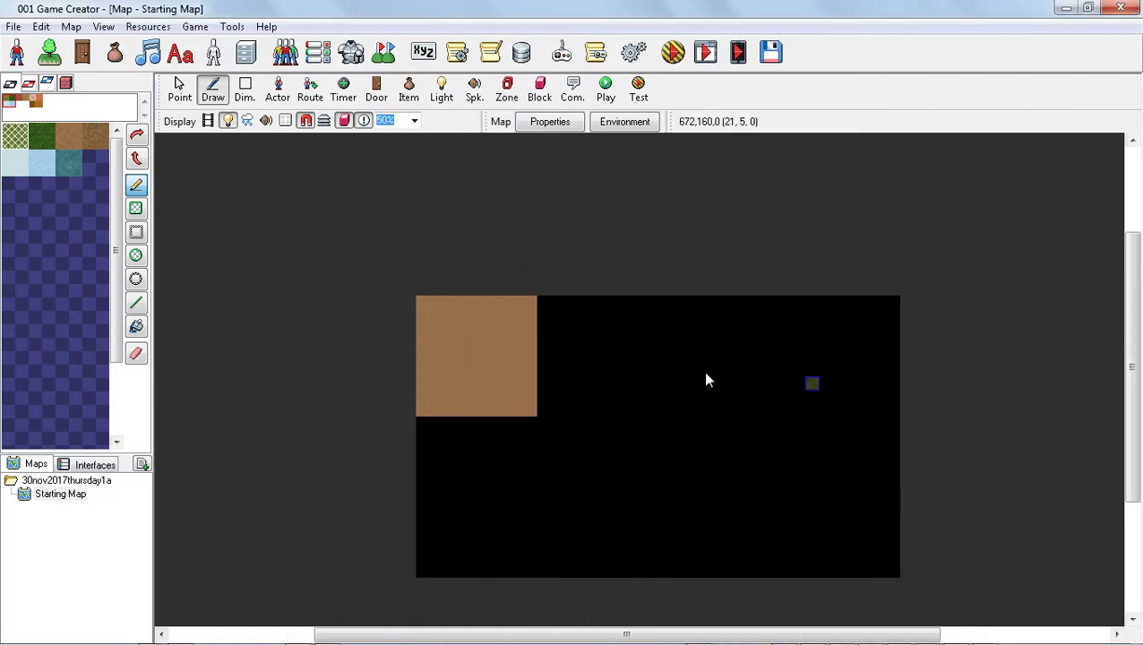
scroll(842, 423, up, 1)
scroll(871, 410, down, 1)
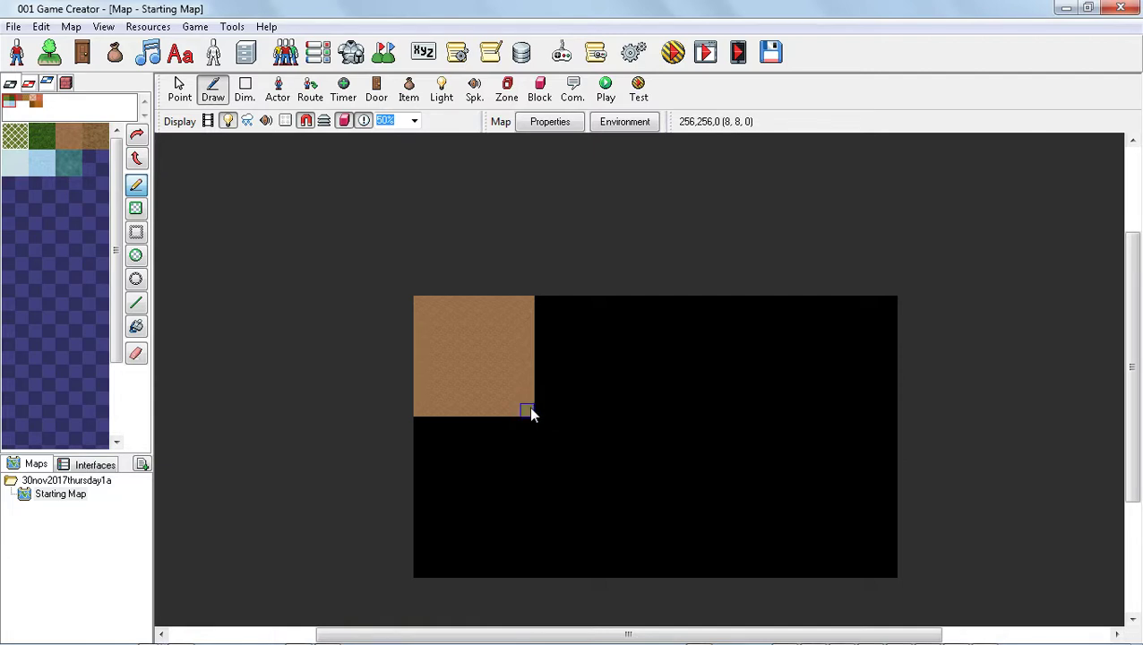
drag(528, 411, 472, 407)
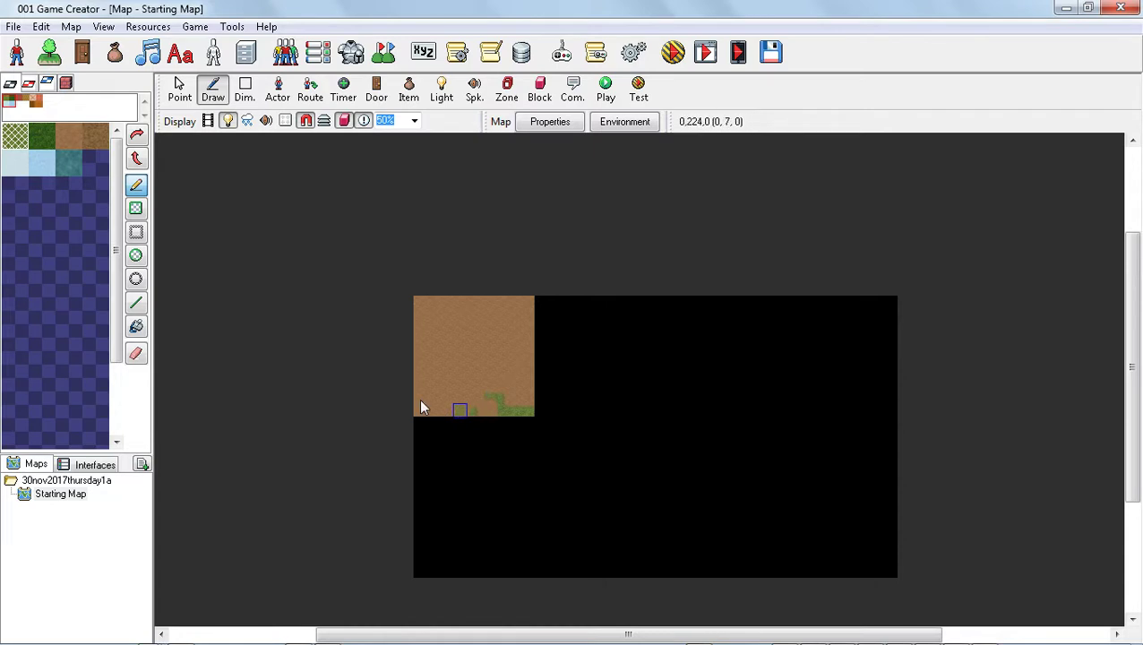
Erase all the dirt and grass tiles from the map with the Eraser.
click(137, 355)
mouse_move(530, 417)
mouse_down()
mouse_move(408, 392)
mouse_move(428, 413)
mouse_move(505, 398)
mouse_move(457, 365)
mouse_move(544, 360)
mouse_move(449, 349)
mouse_move(480, 322)
mouse_move(342, 300)
mouse_move(450, 301)
mouse_move(403, 321)
mouse_move(413, 322)
mouse_up()
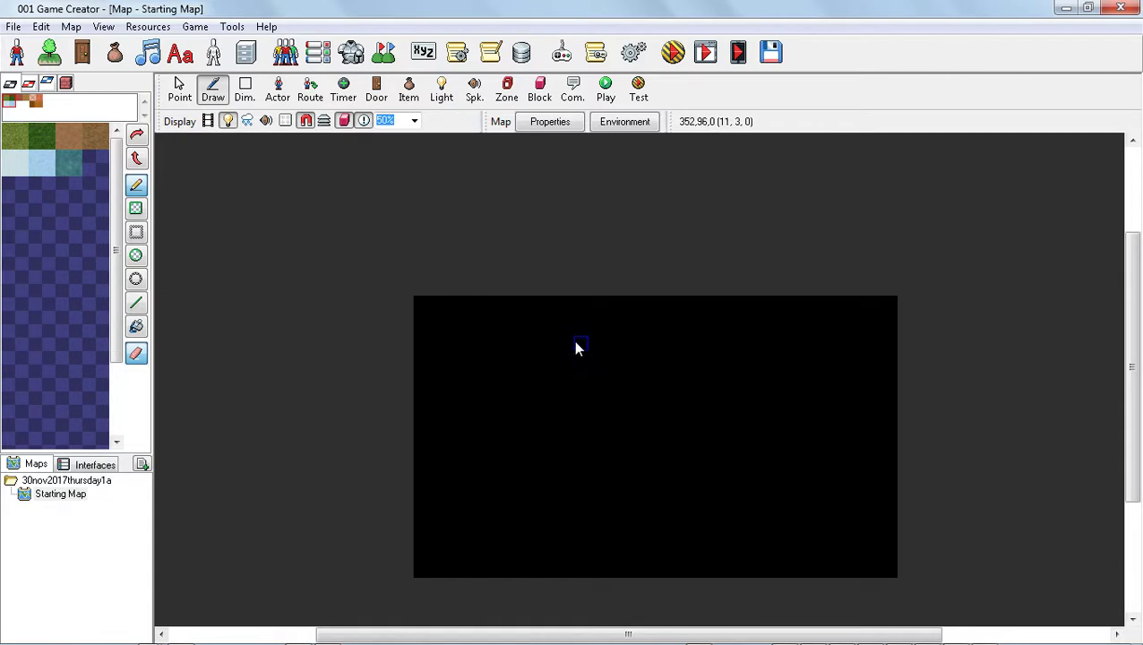
scroll(704, 417, up, 1)
scroll(715, 400, down, 1)
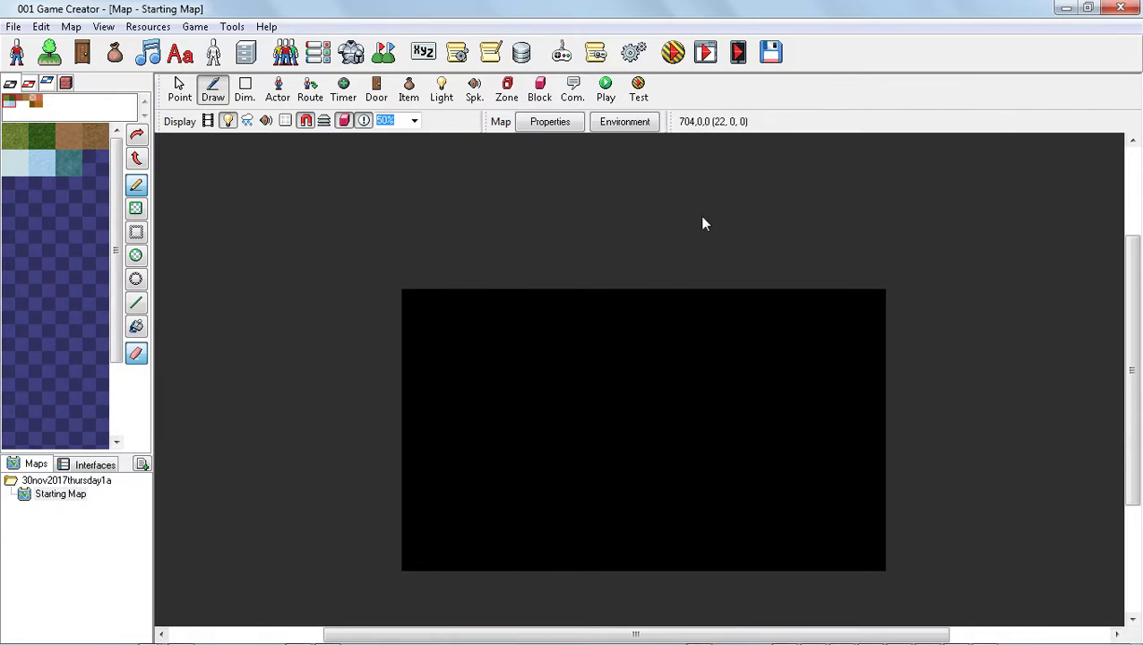
Open the Controls resource editor and scroll through the list of control definitions.
click(147, 29)
mouse_move(211, 29)
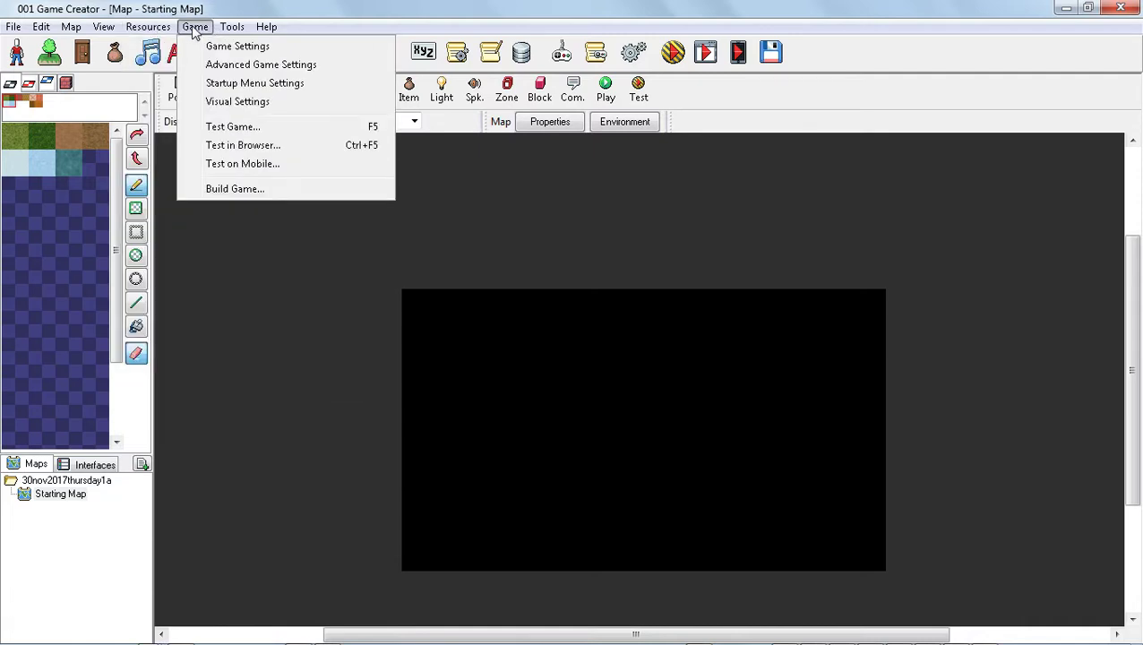
mouse_move(143, 29)
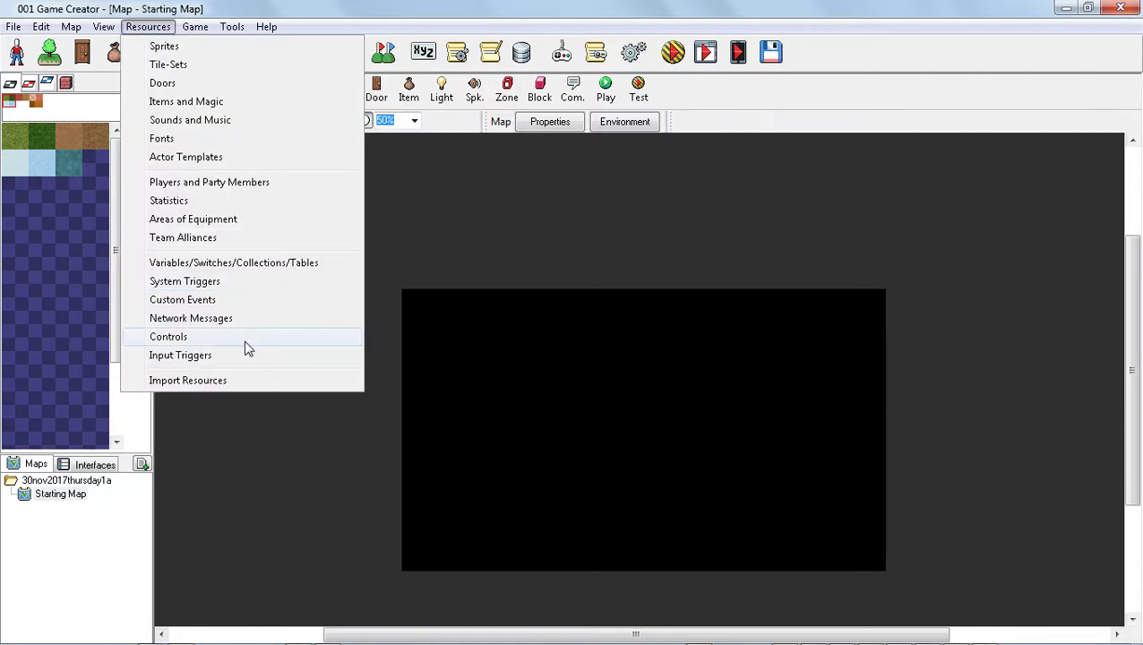
click(206, 338)
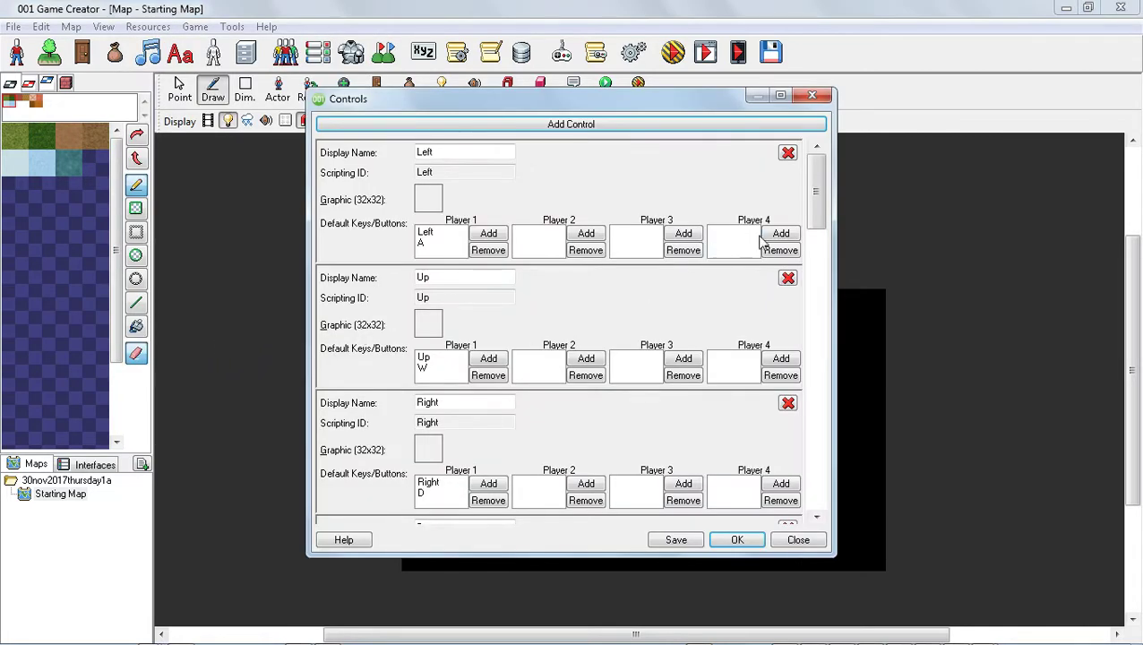
drag(812, 210, 798, 296)
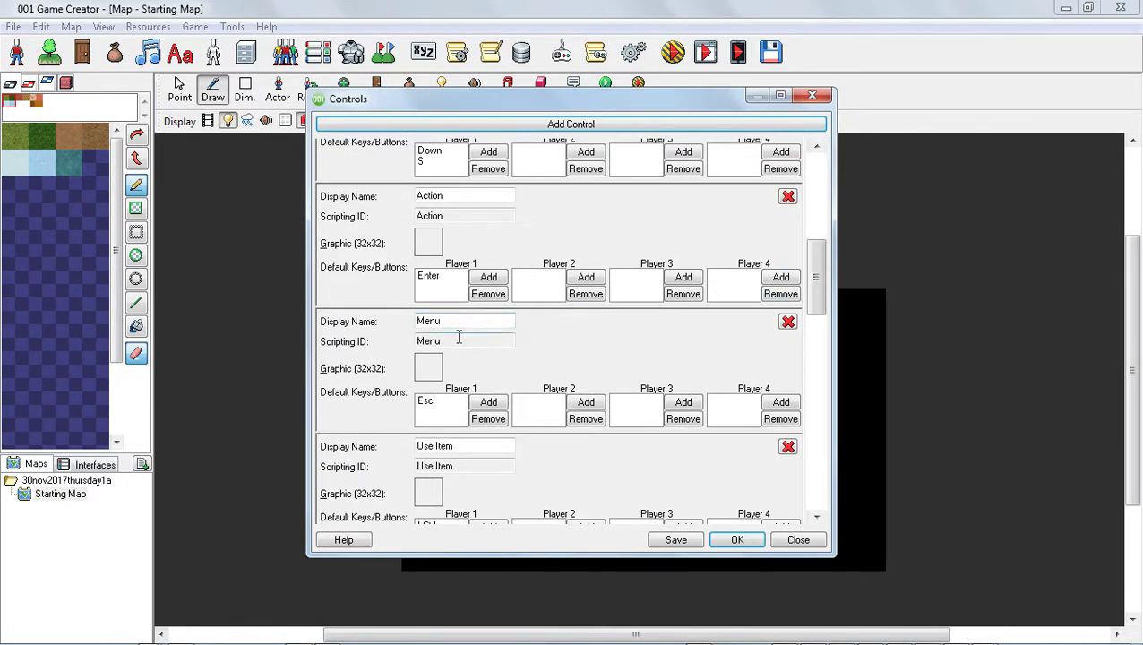
Replace the Menu control's Player 1 key with U.
click(445, 405)
click(484, 405)
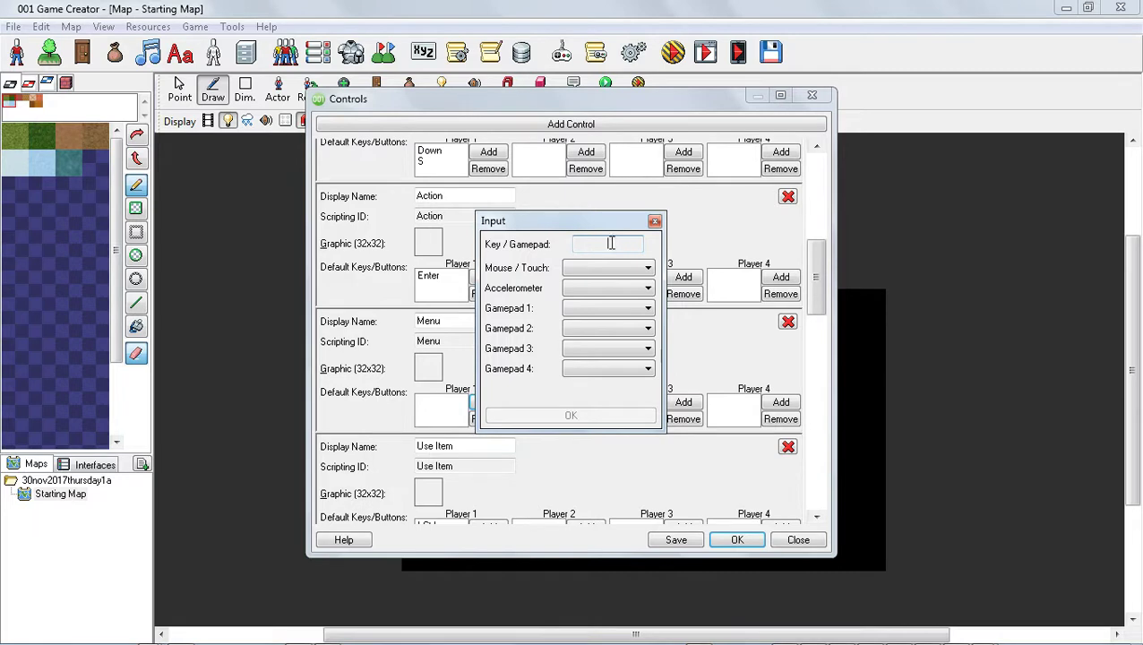
key(u)
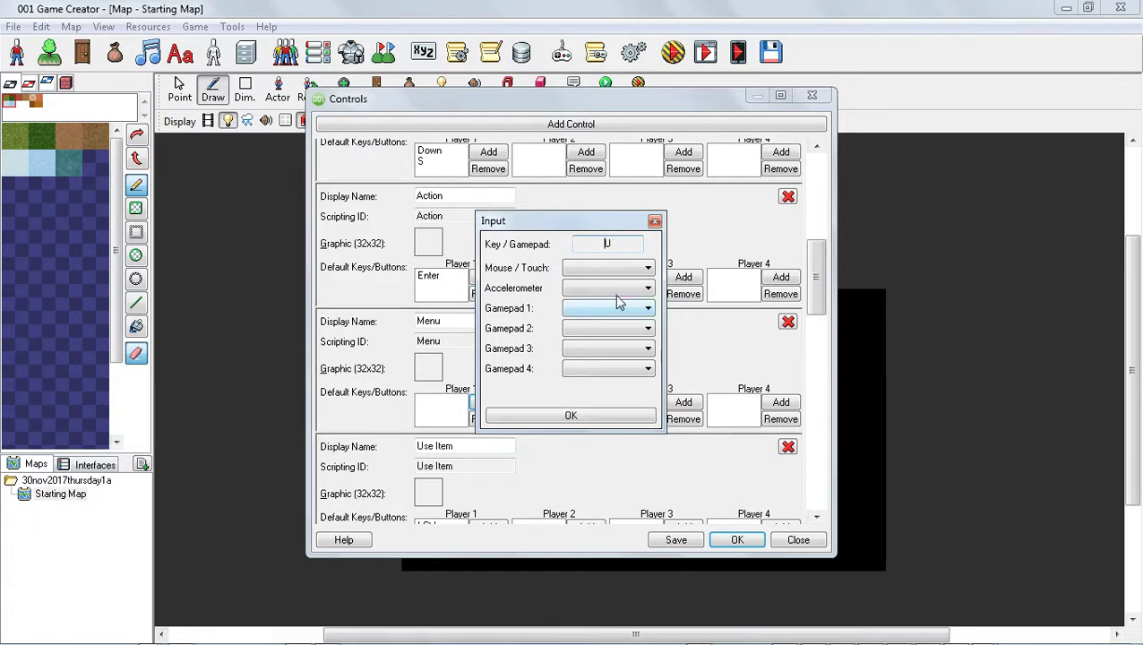
click(582, 419)
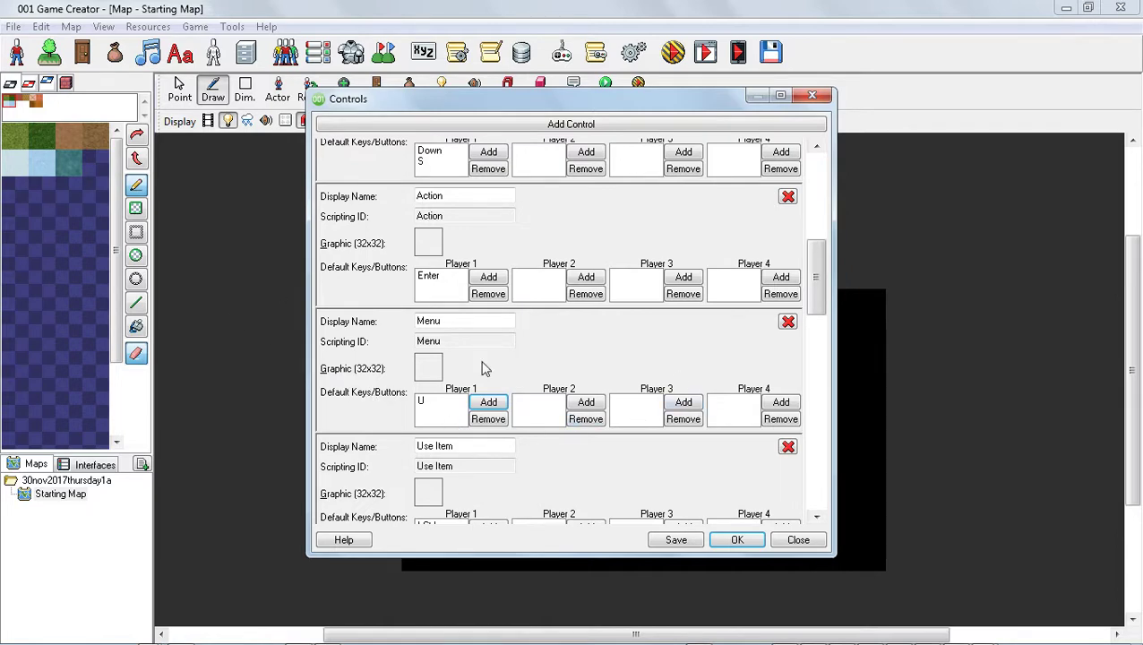
Add a new control named escape with Esc as its Player 1 key and save the controls.
drag(806, 276, 812, 475)
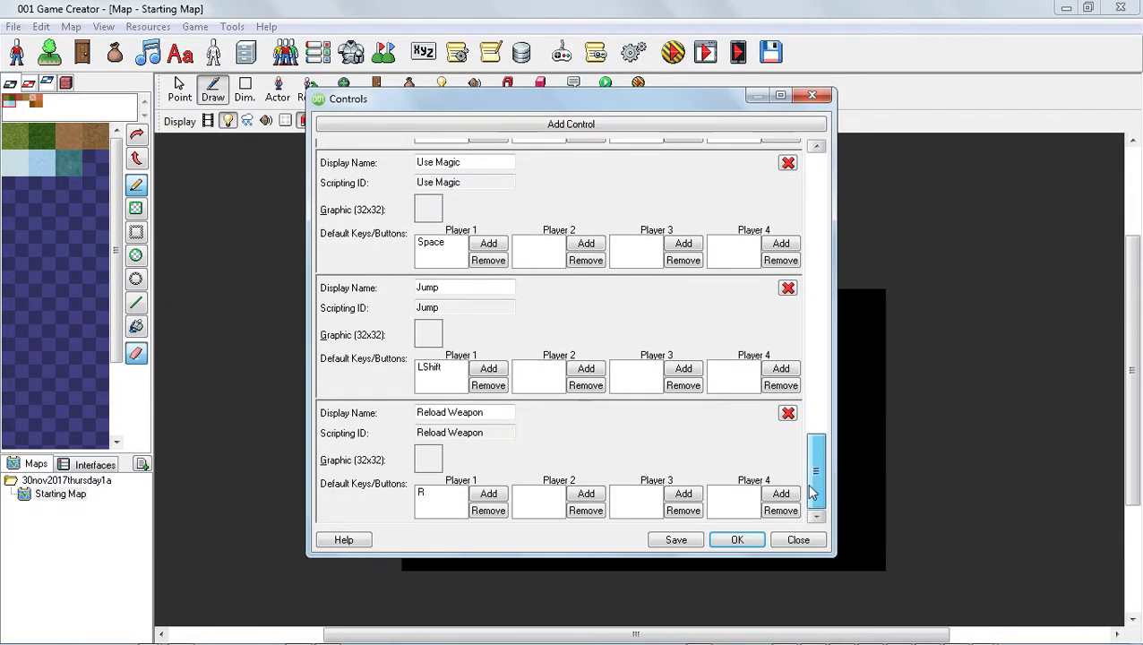
click(544, 130)
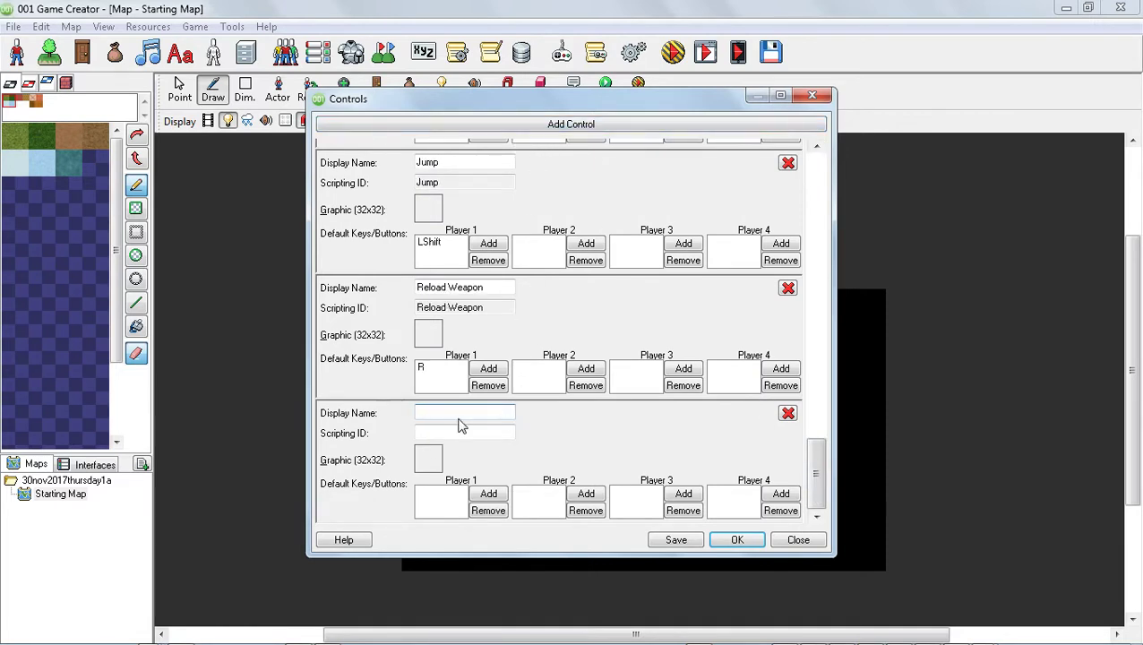
text(escape)
click(489, 494)
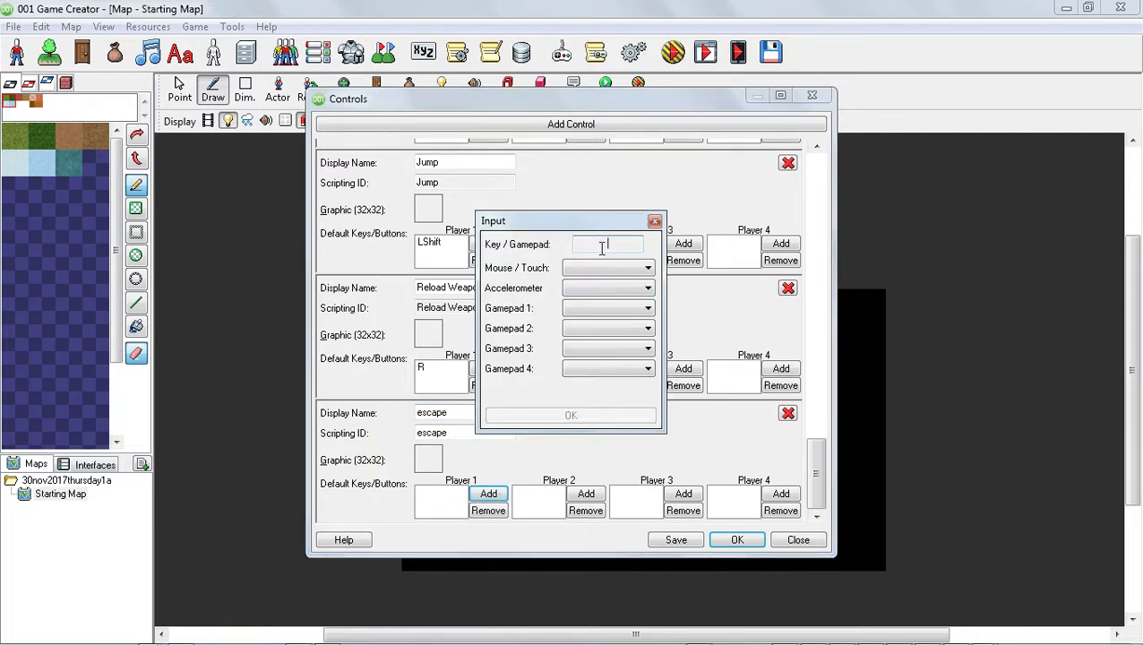
click(621, 242)
key(Escape)
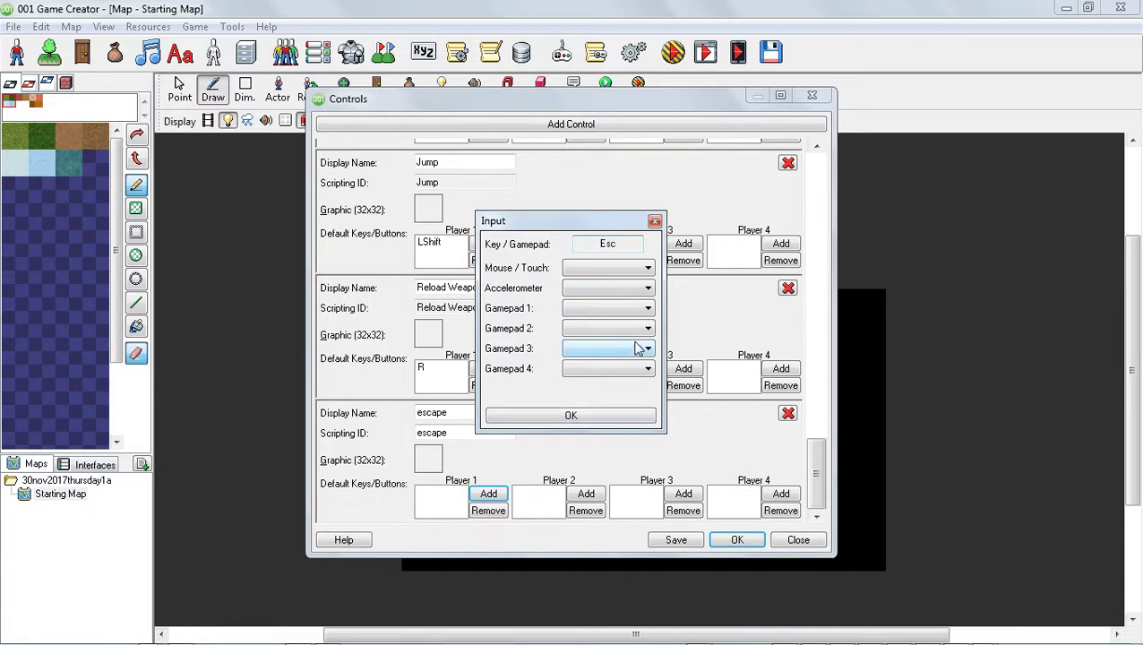
click(598, 415)
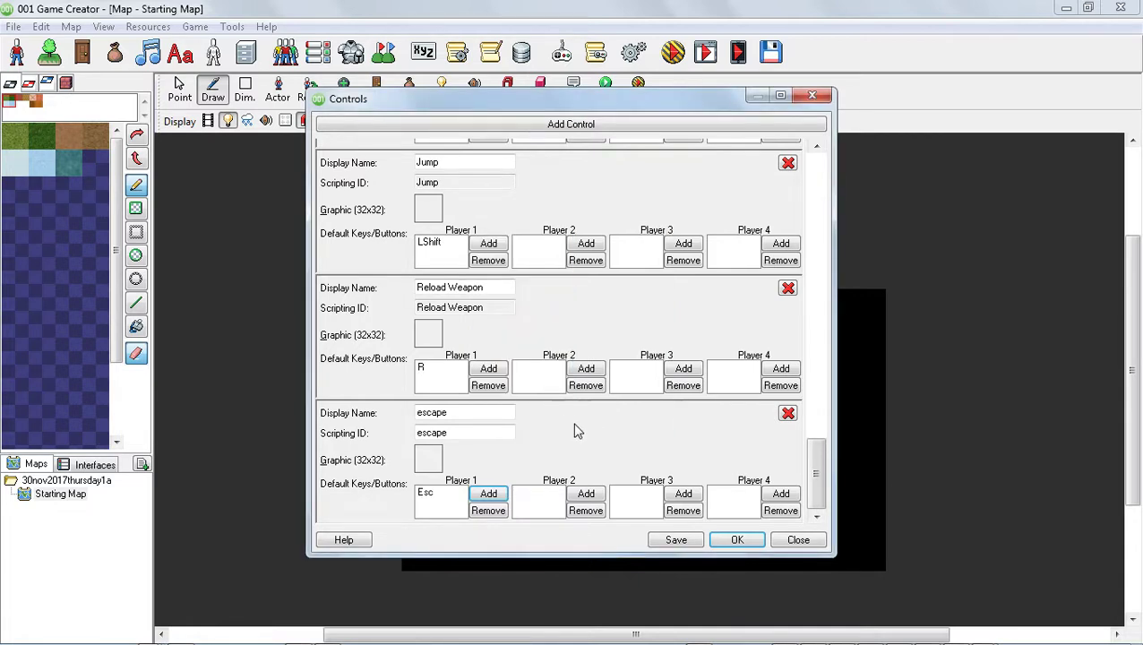
click(689, 542)
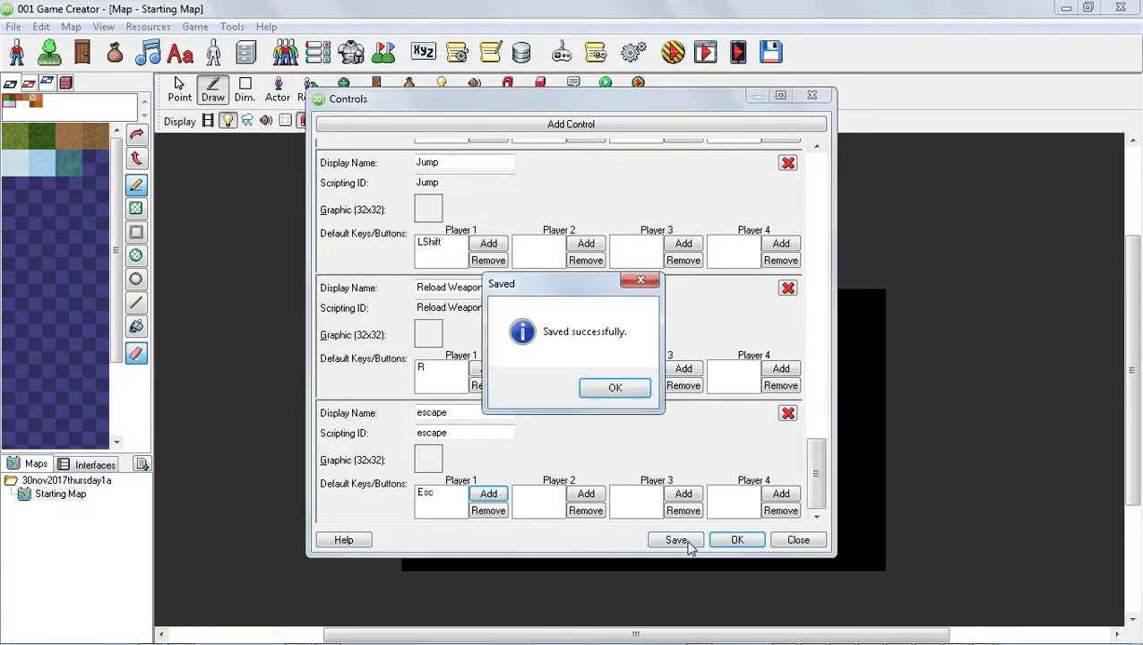
click(618, 388)
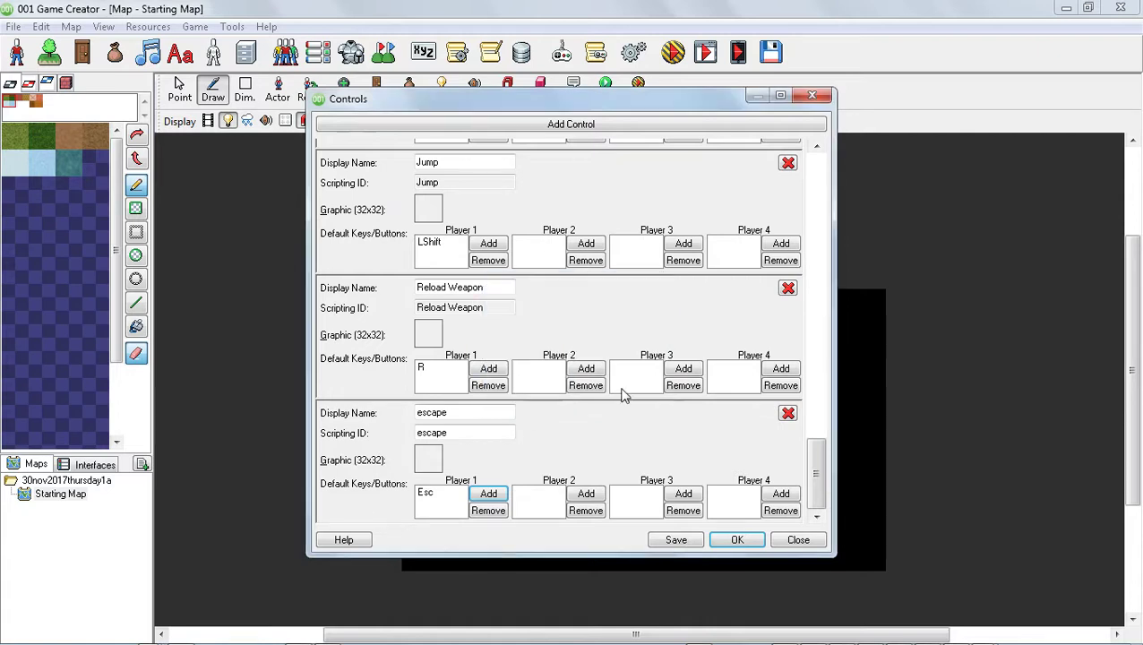
Add another control named musictoggle with M as its Player 1 key.
click(551, 130)
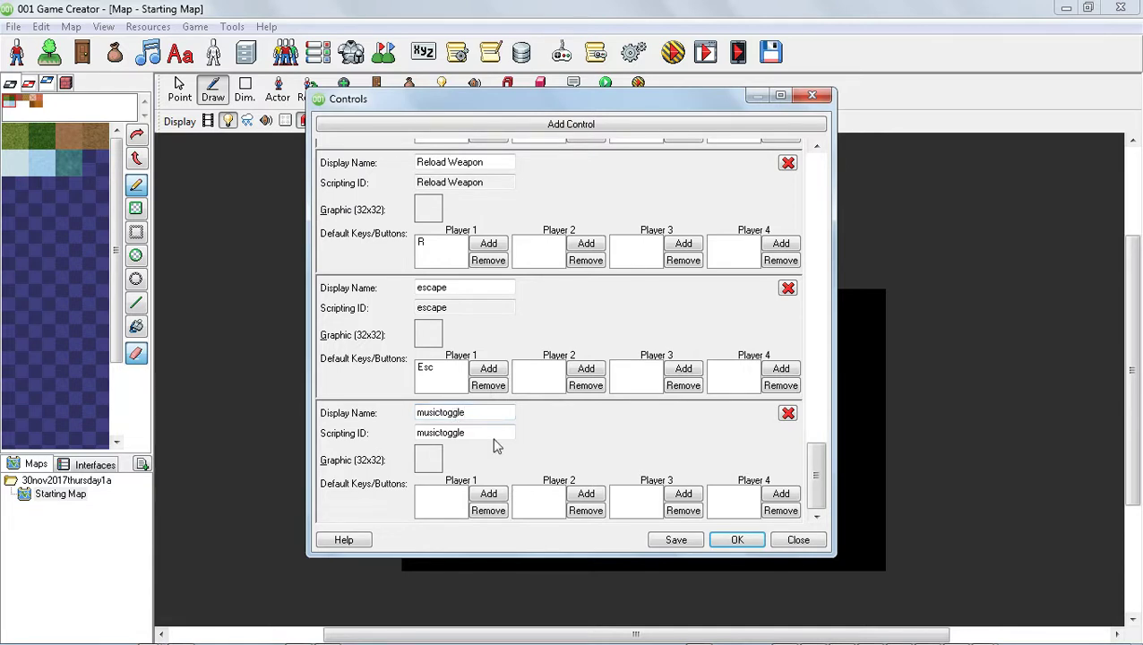
click(488, 495)
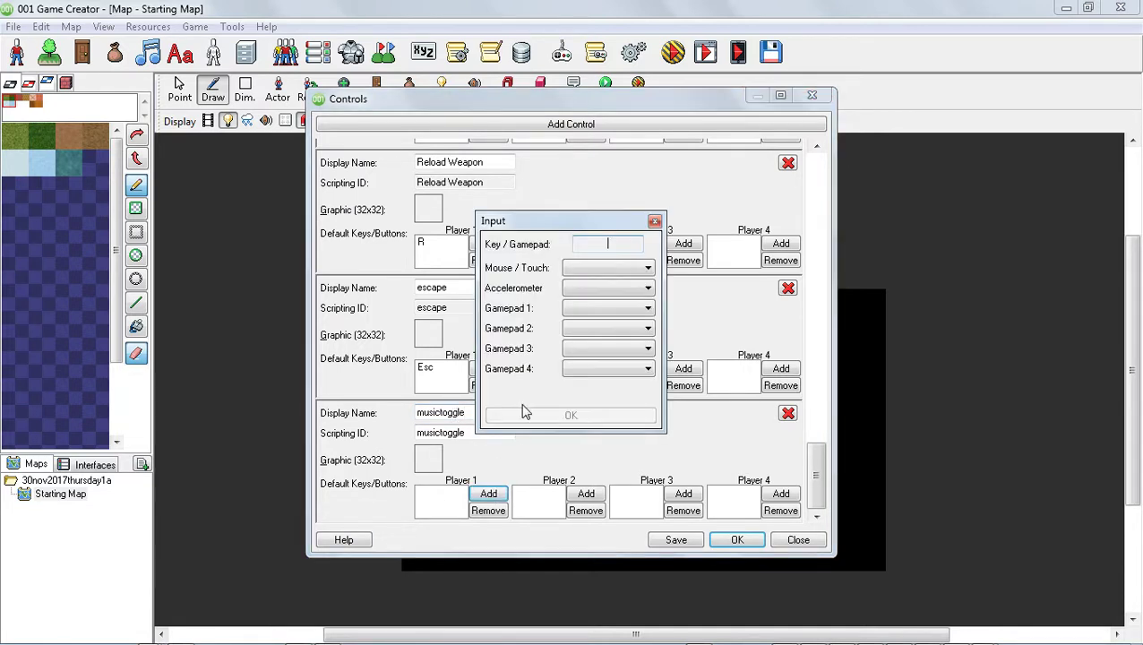
key(m)
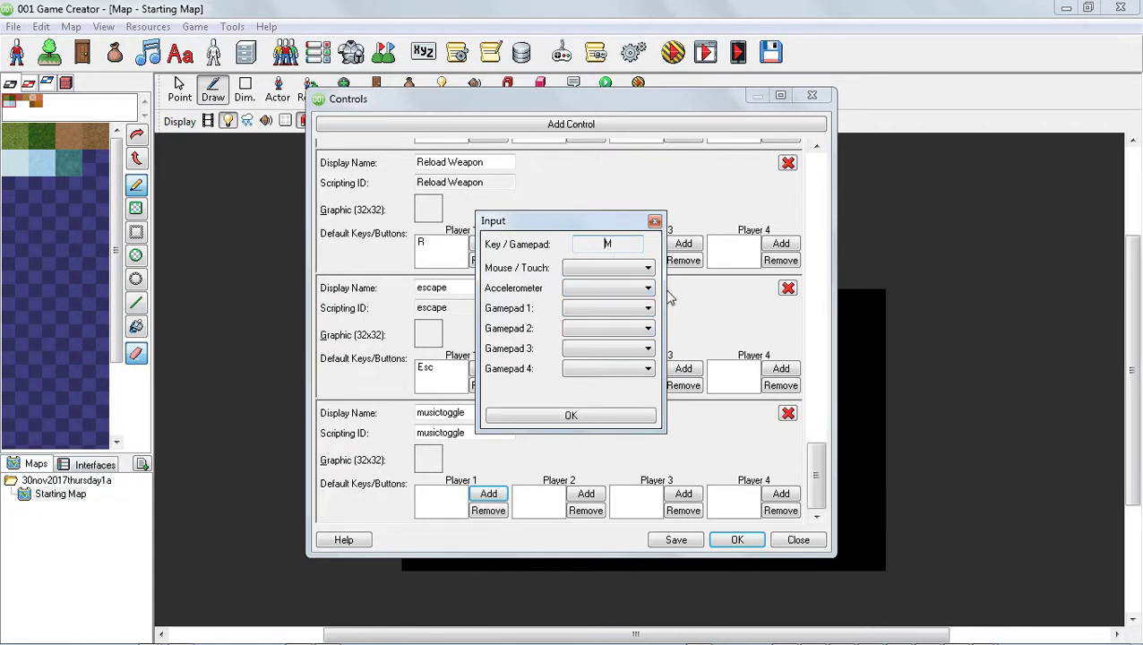
click(605, 417)
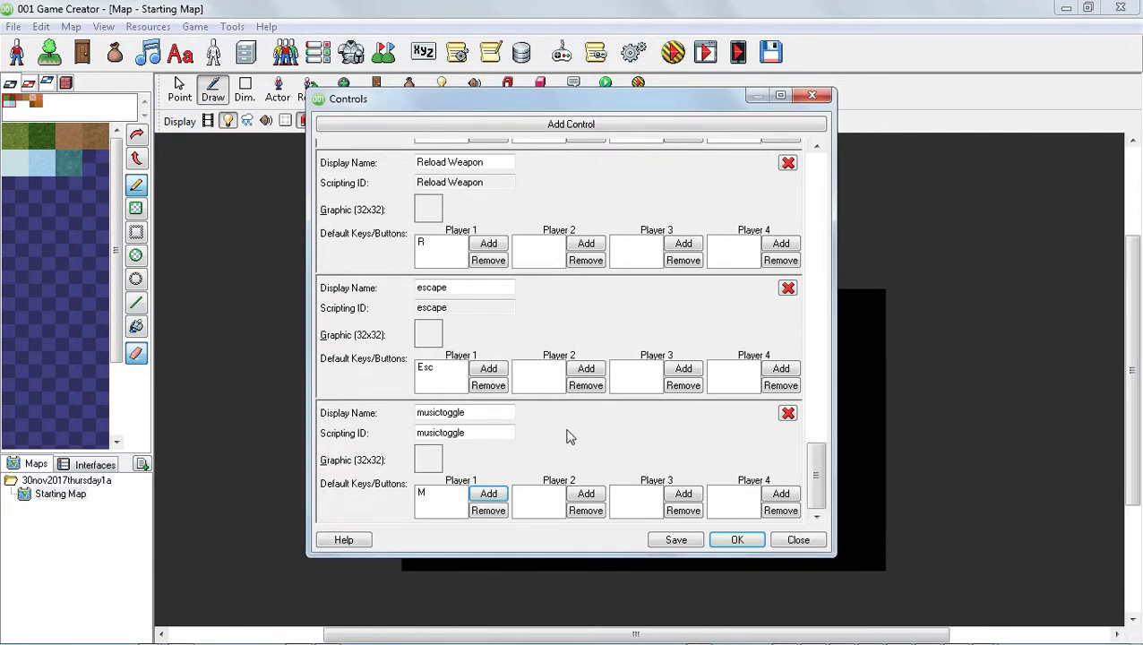
Save the control definitions and close the Controls editor.
drag(814, 483, 847, 517)
click(676, 540)
click(612, 388)
click(676, 540)
click(602, 388)
click(736, 540)
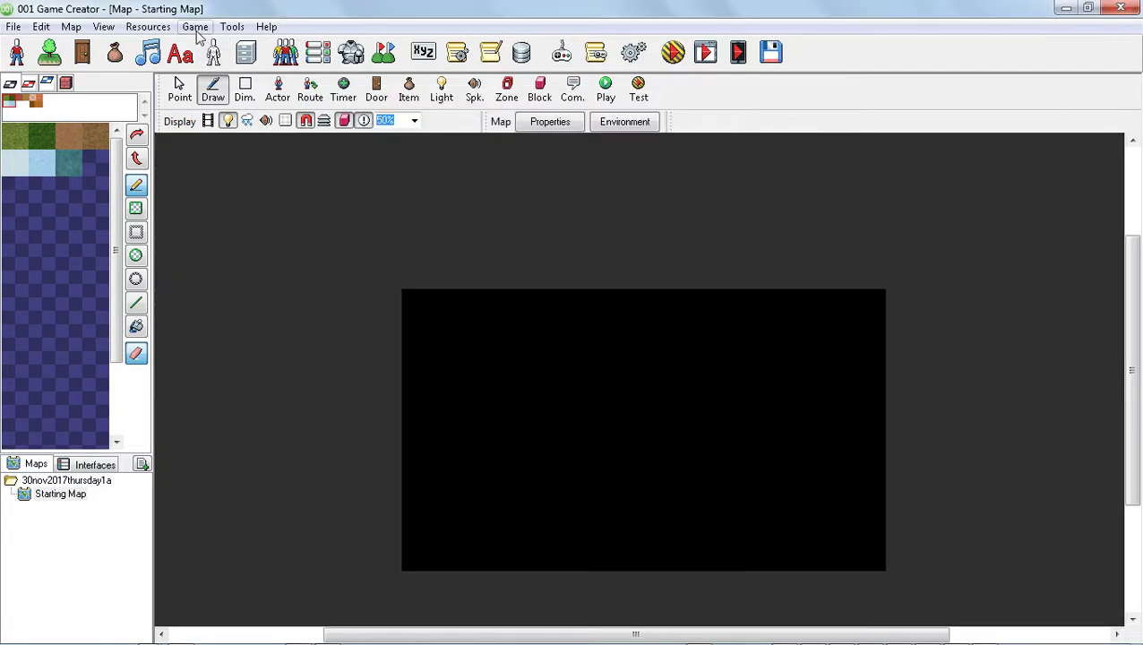
Open the Input Triggers resource and add a Regular Game control combination that fires when Esc is pressed and released.
click(146, 27)
mouse_move(103, 28)
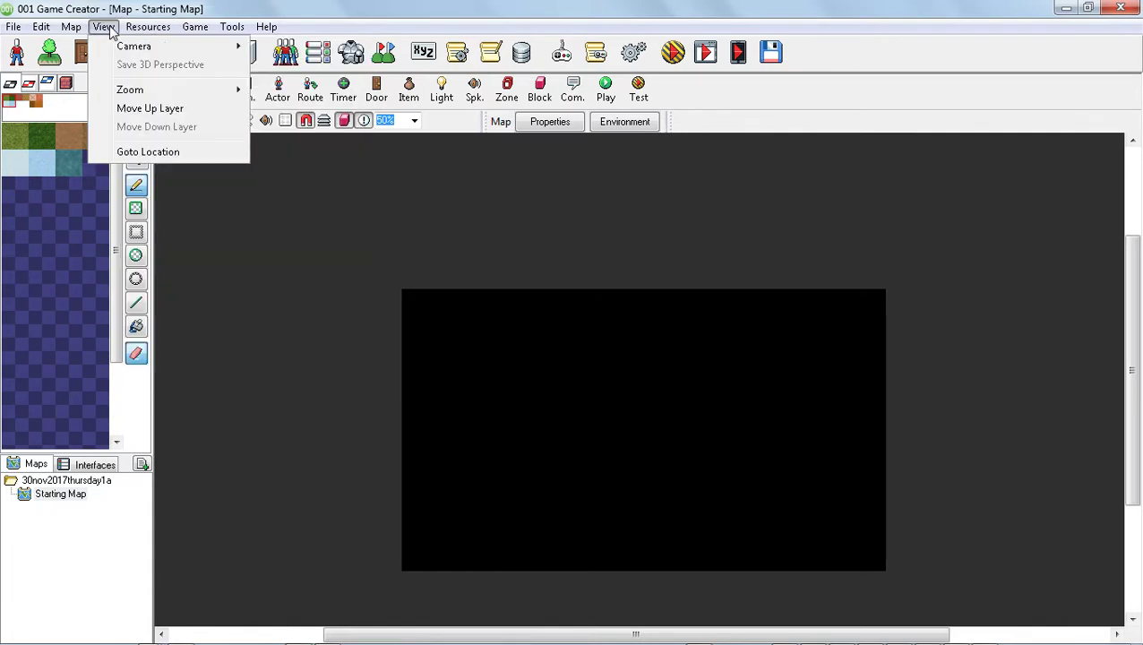
mouse_move(143, 29)
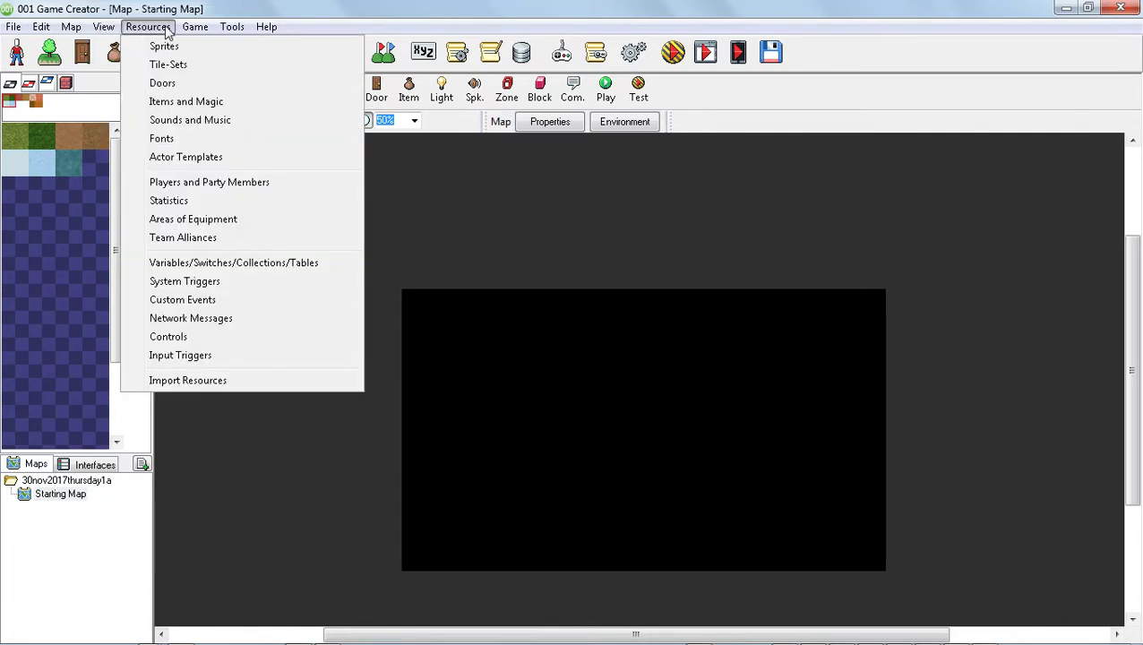
click(183, 355)
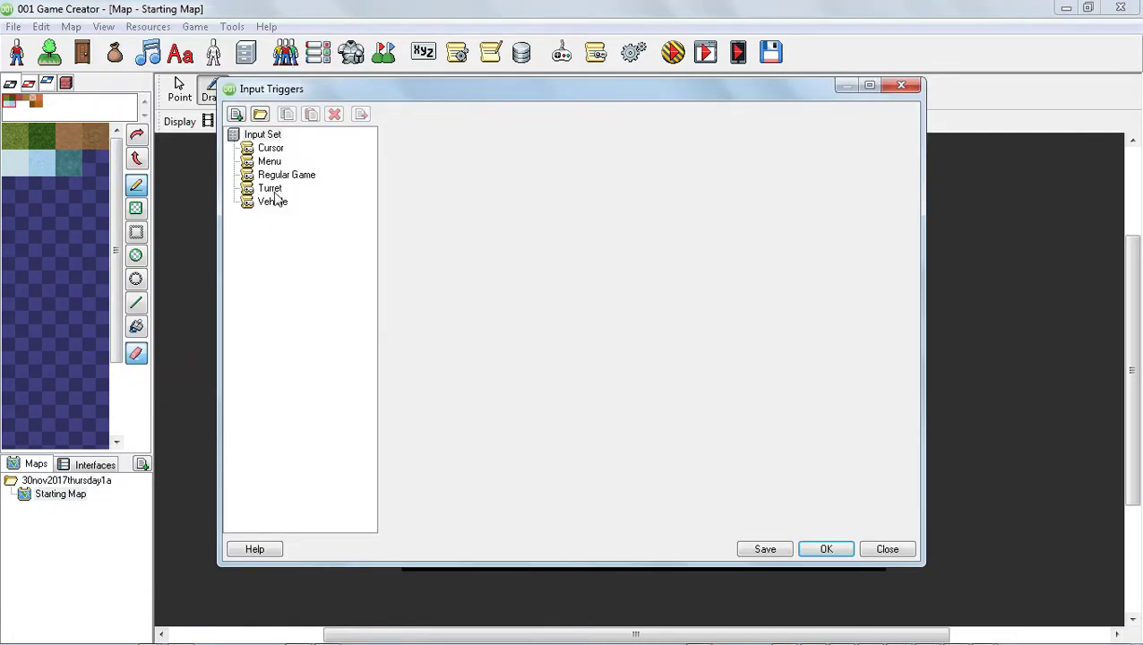
click(278, 174)
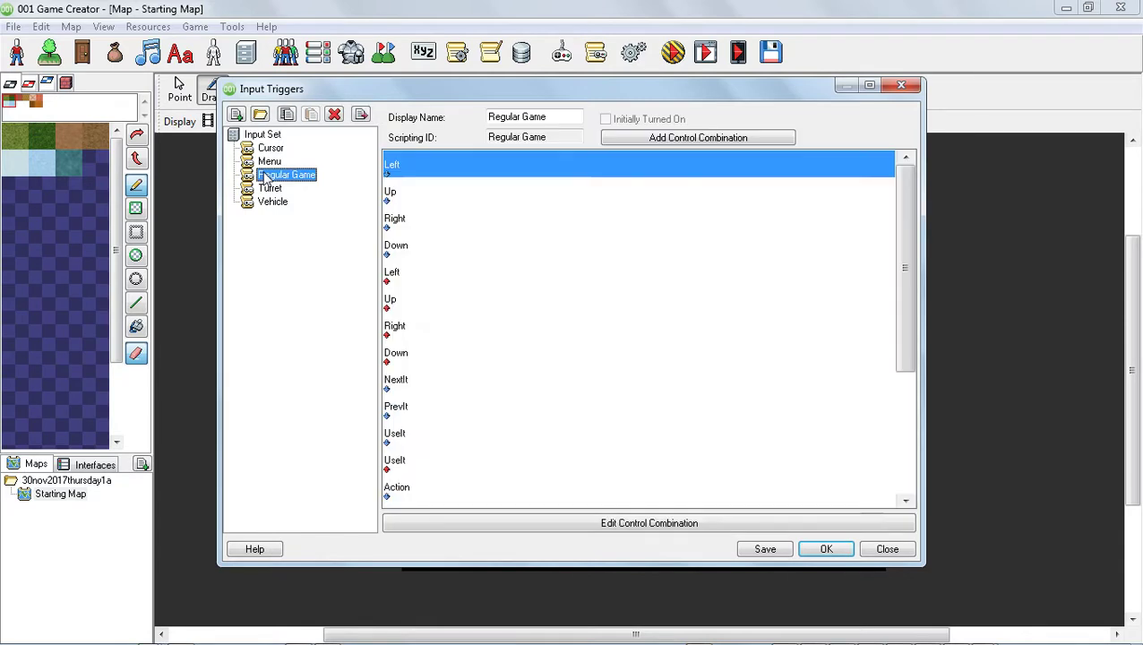
click(667, 141)
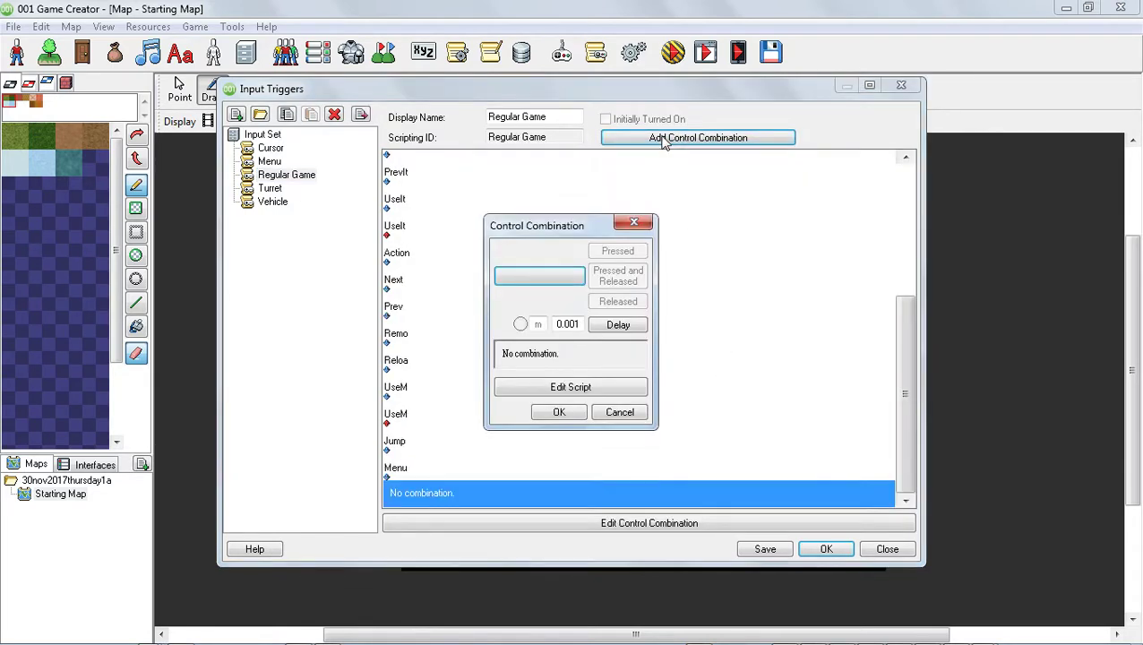
click(548, 279)
key(Escape)
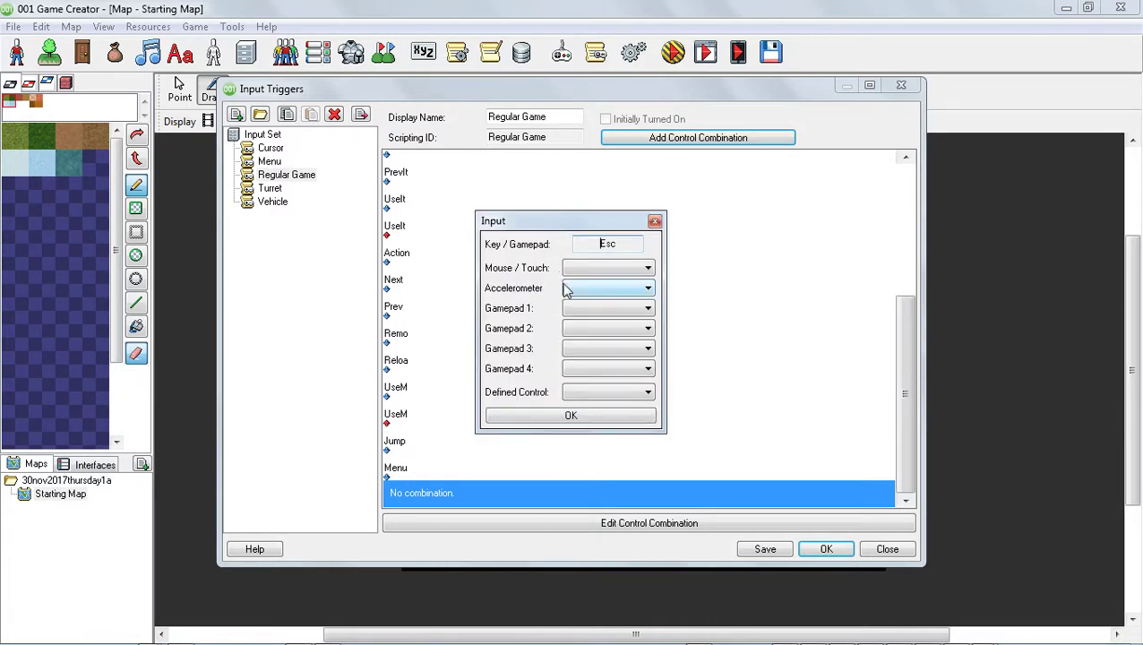
click(588, 416)
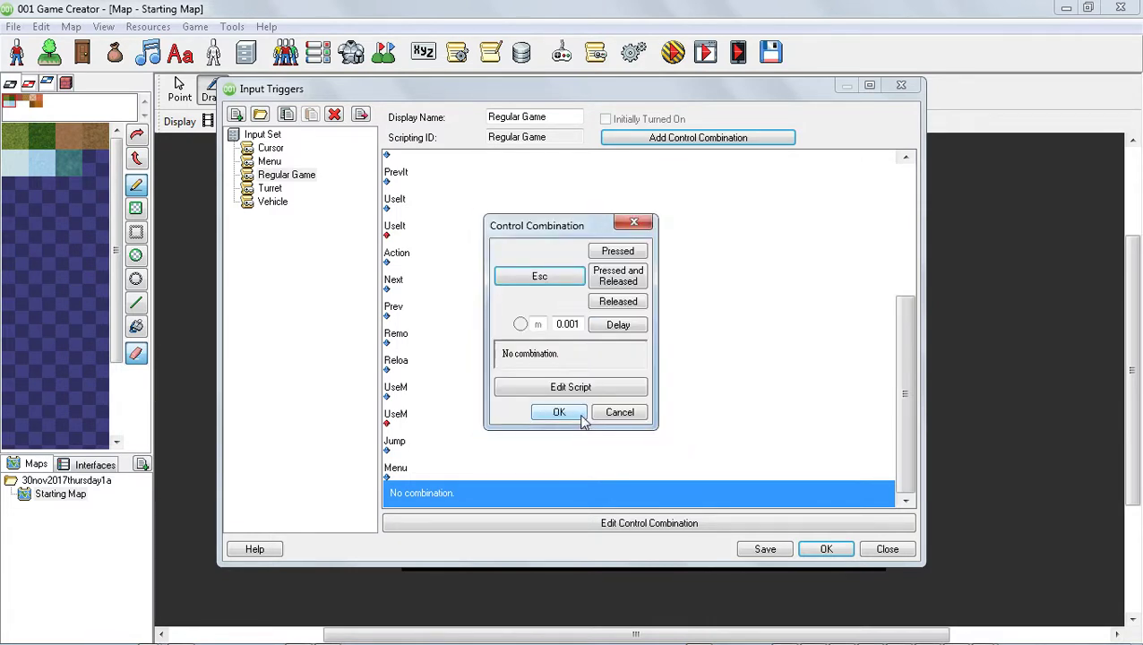
click(632, 280)
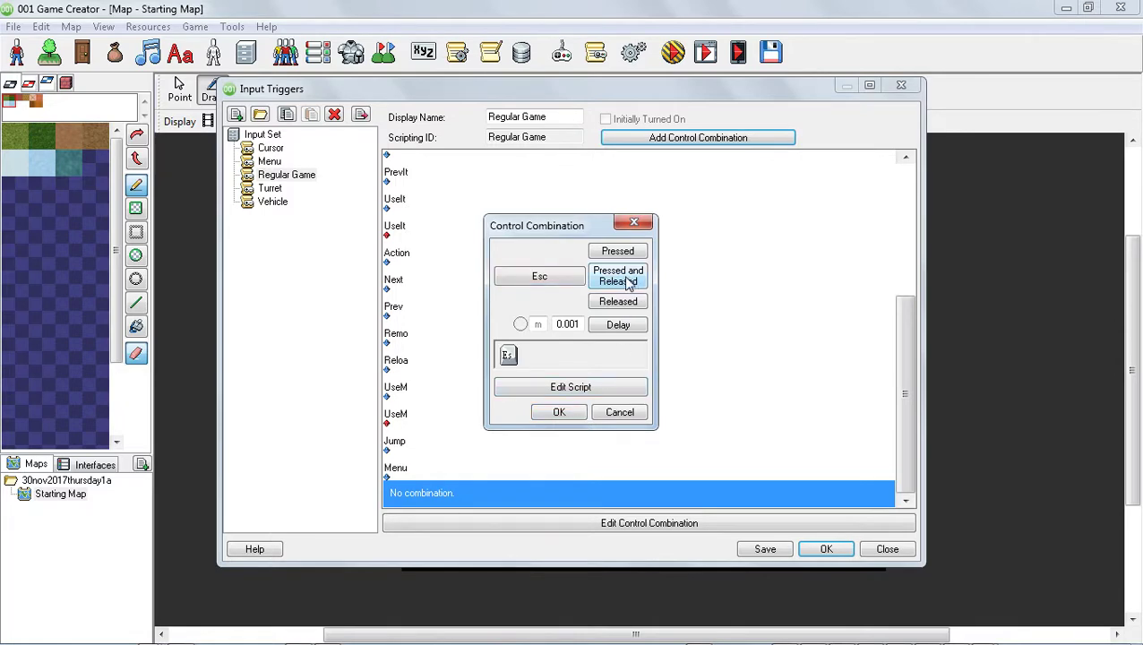
Edit the combination's script and add a Quit Game event from the Game category.
click(568, 390)
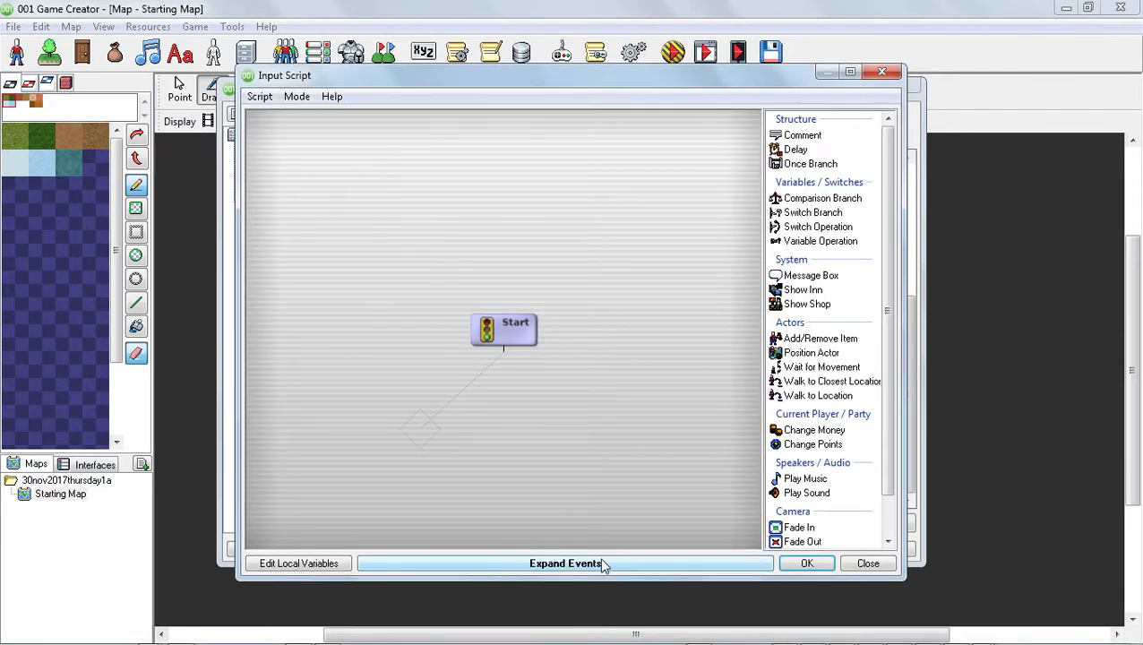
click(644, 563)
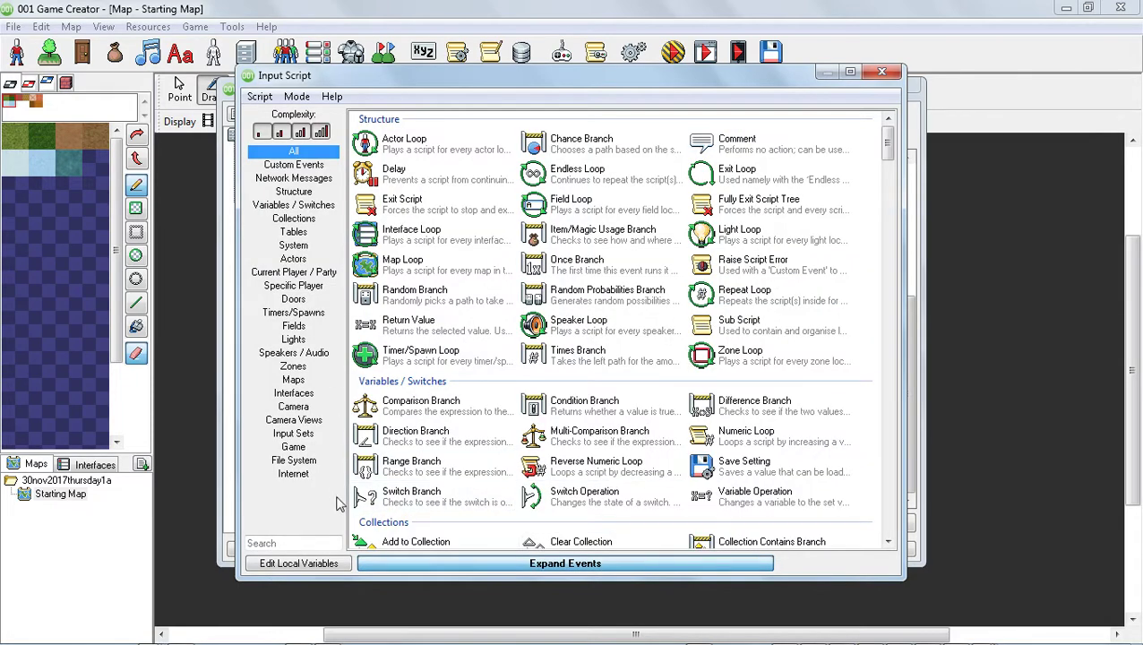
click(303, 447)
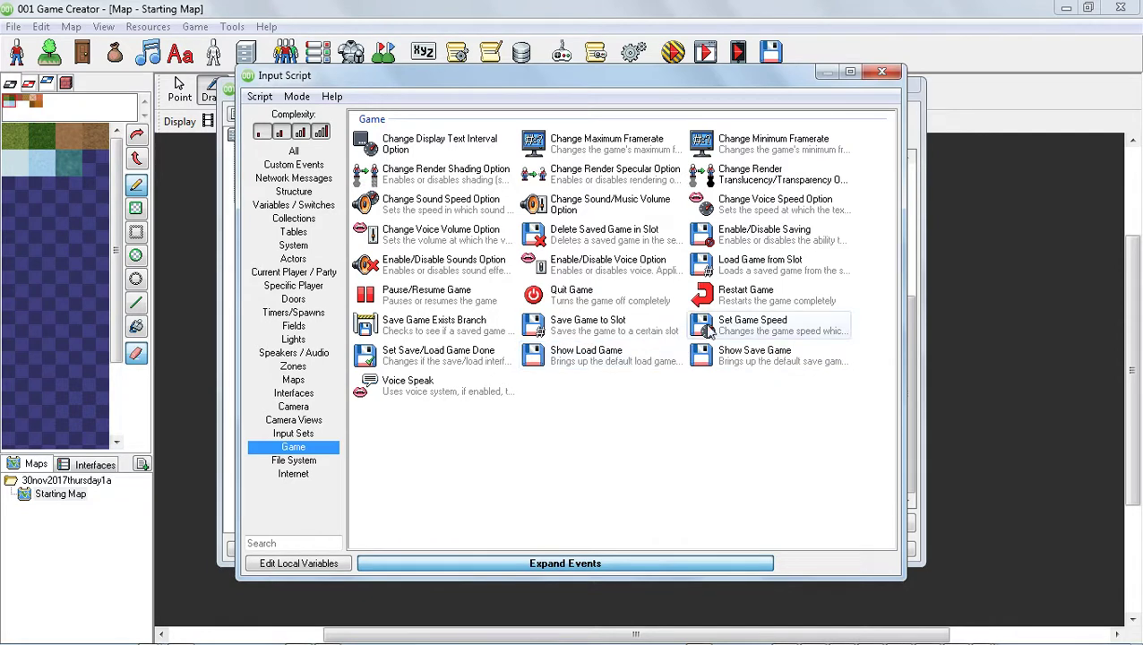
click(568, 302)
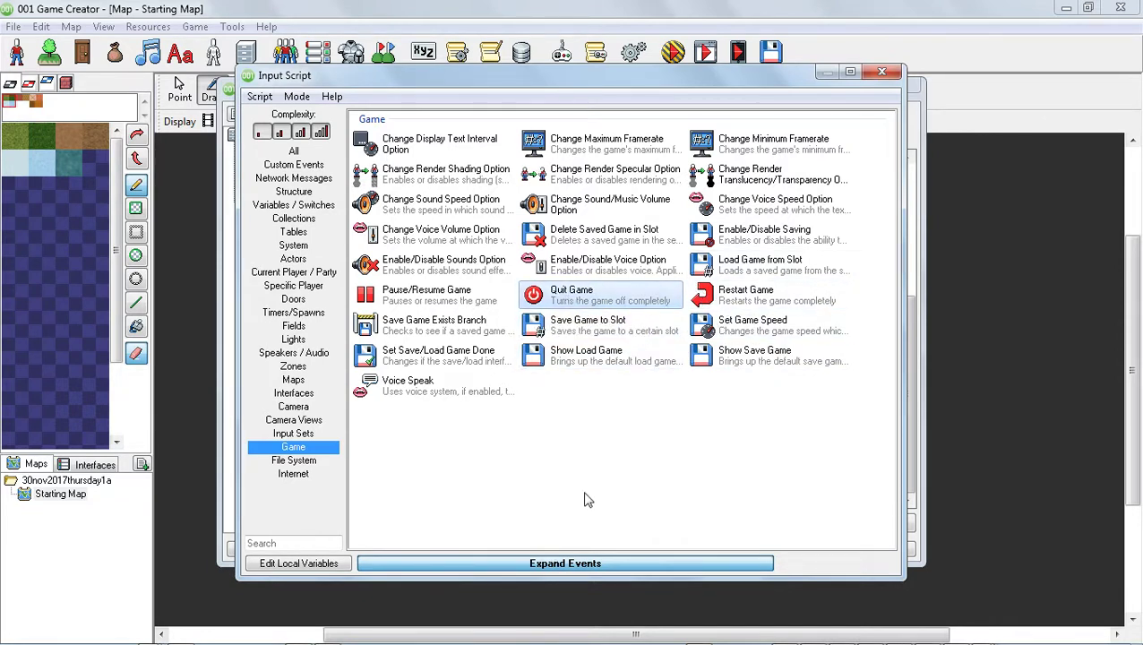
double_click(575, 305)
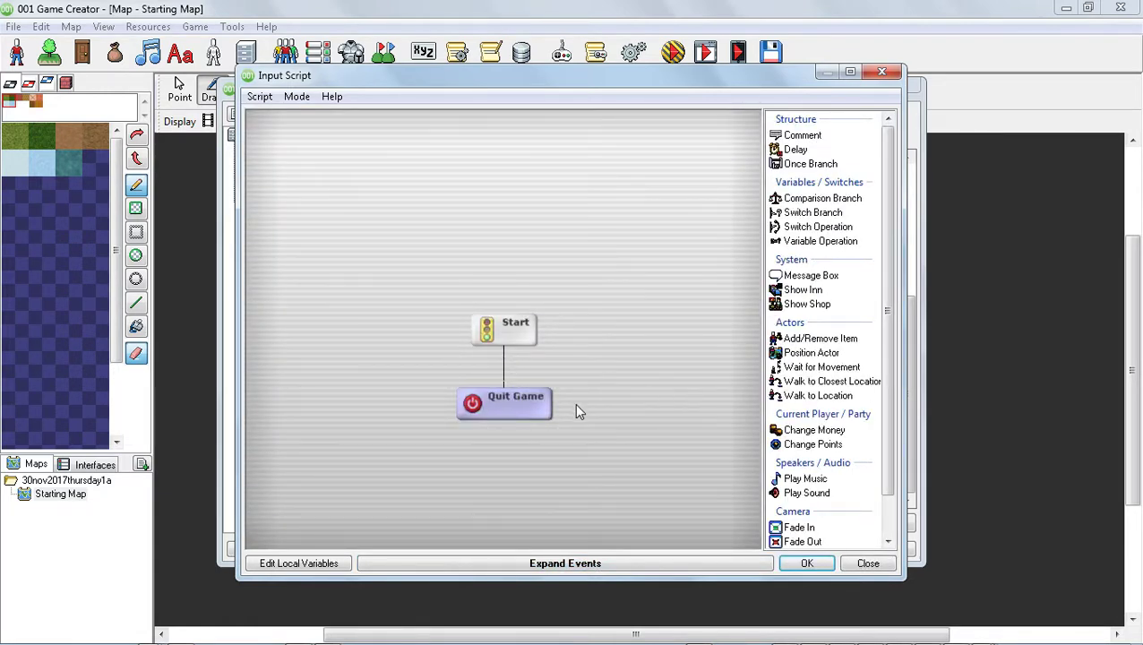
Switch the script to Textual mode, then close the script editor and save the script.
click(298, 96)
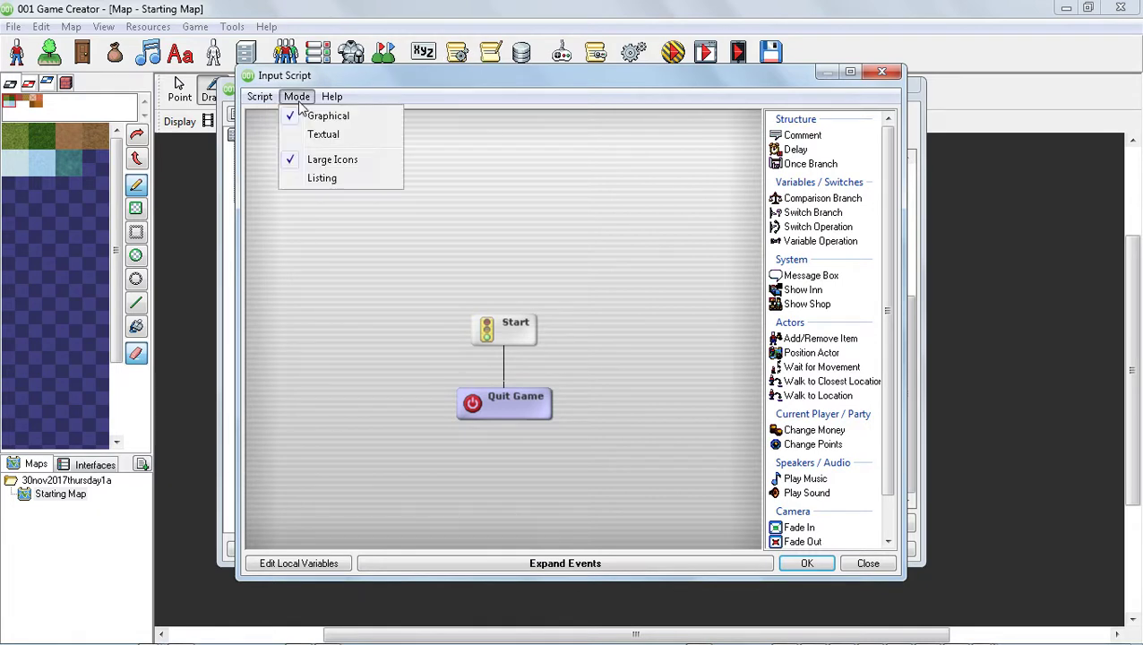
click(312, 133)
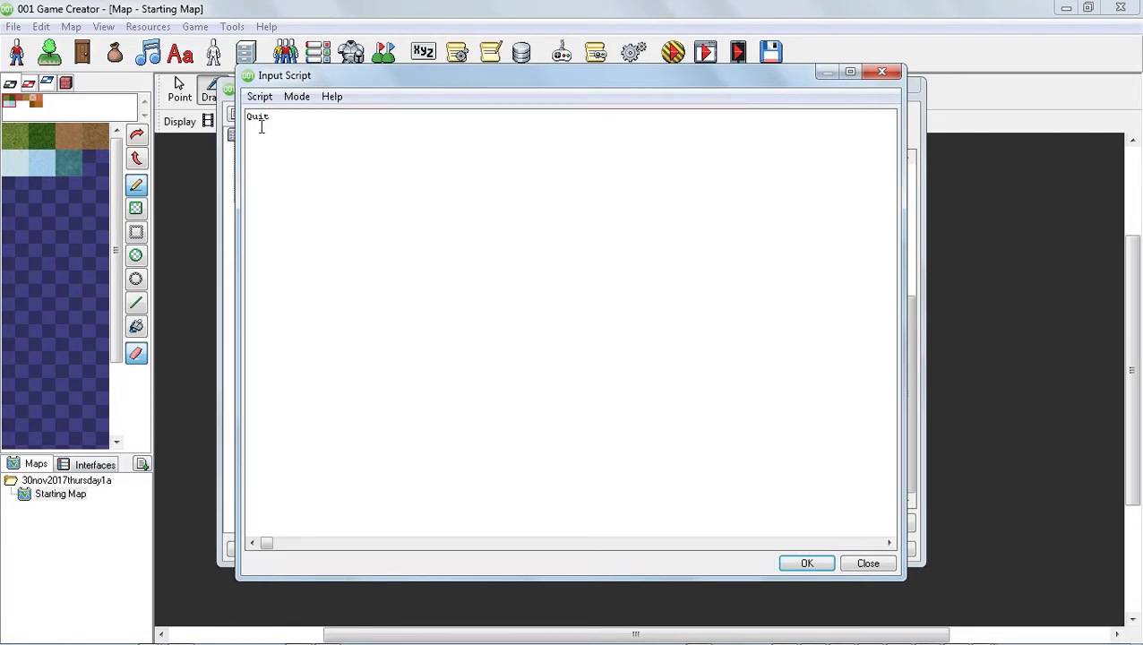
click(298, 96)
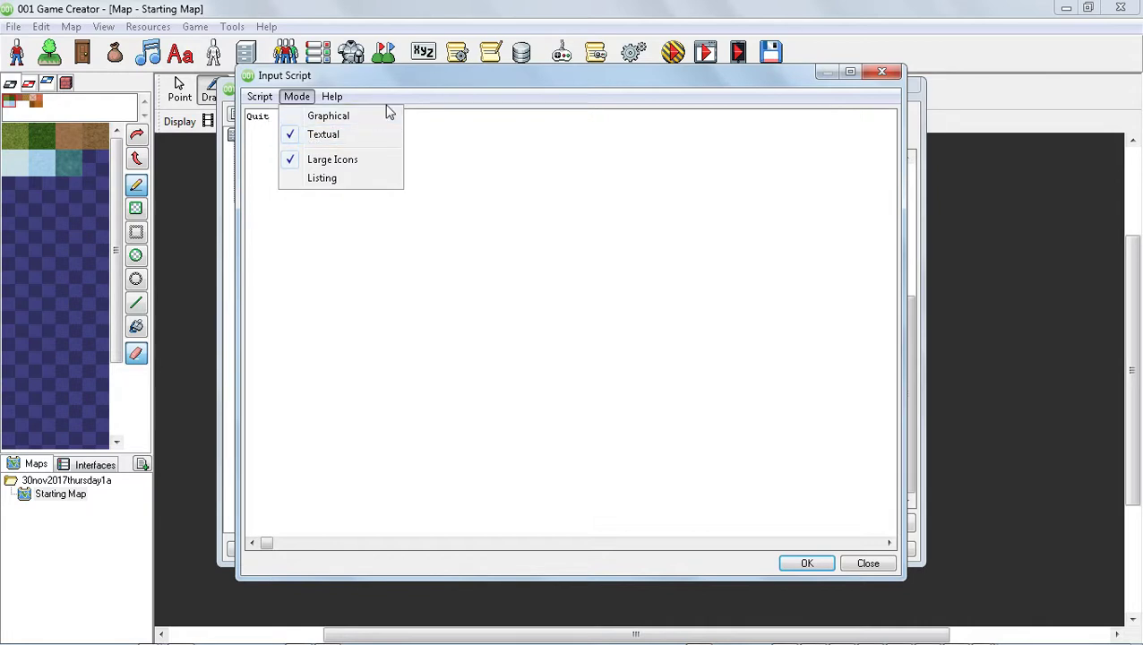
click(391, 81)
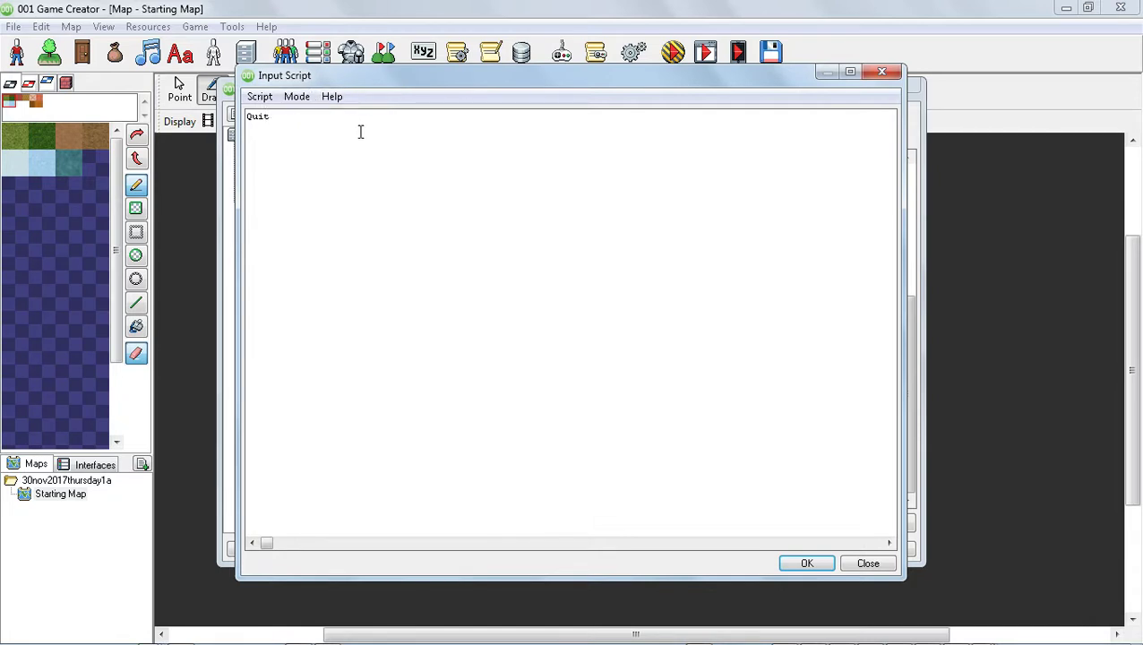
click(299, 96)
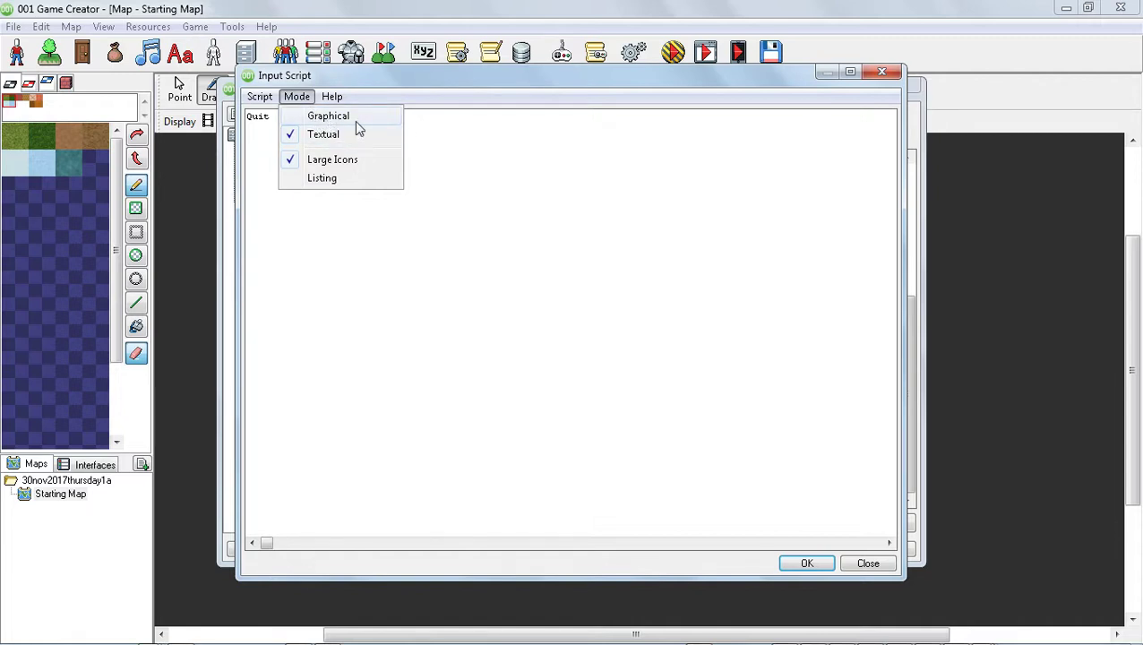
click(883, 73)
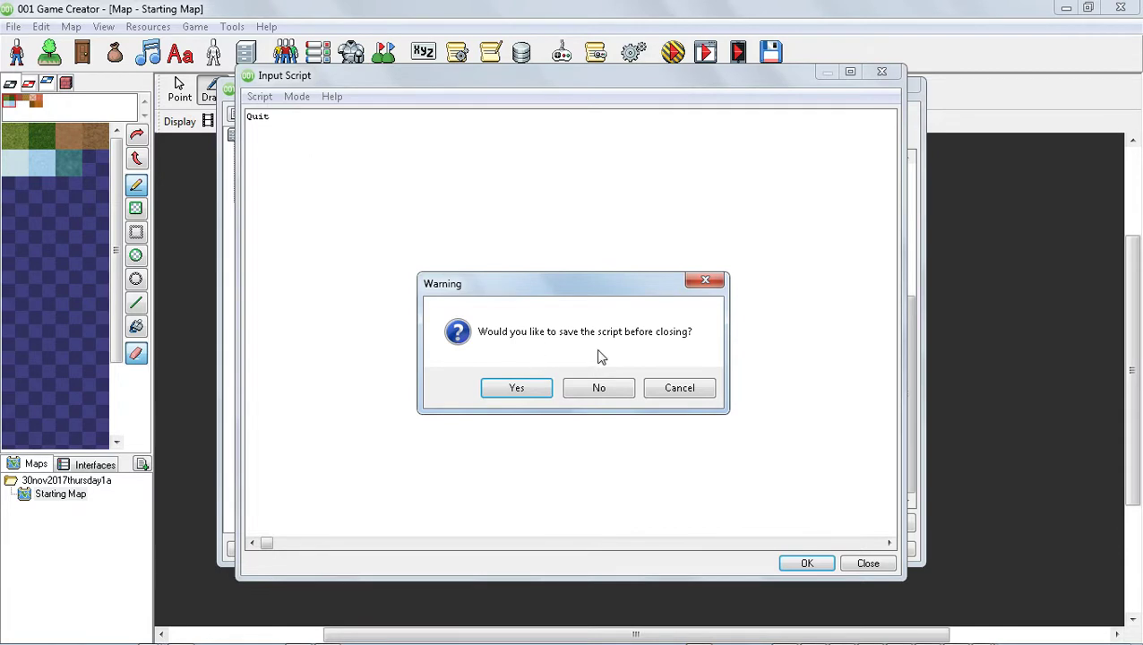
click(518, 389)
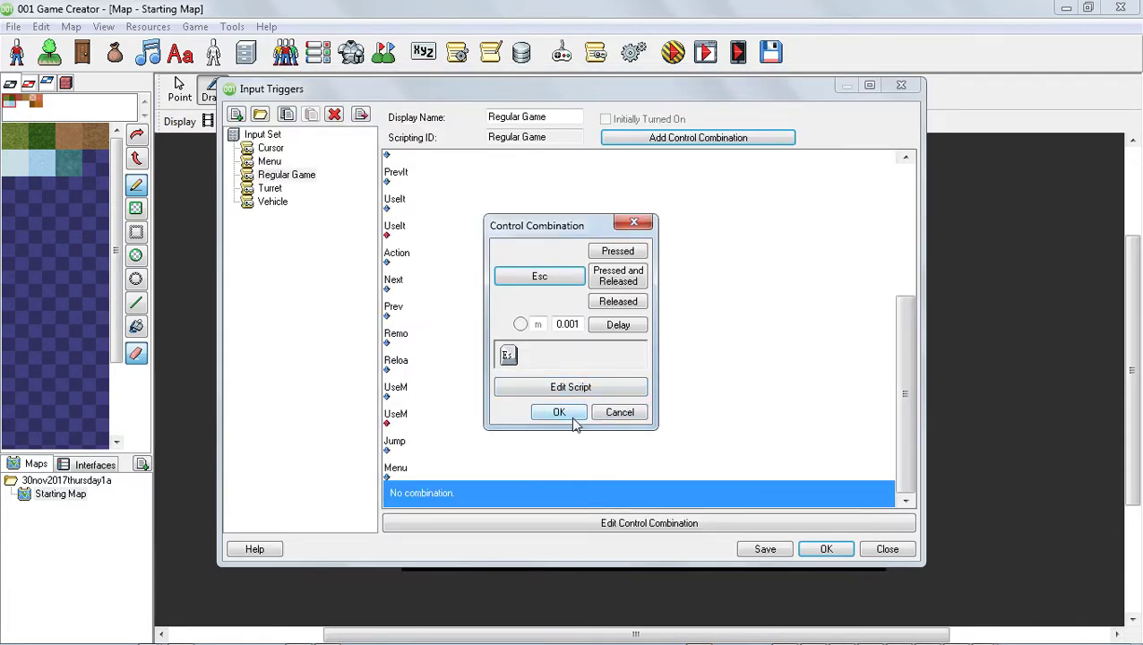
Confirm the Esc combination, then add another control combination that fires when M is pressed and released.
click(559, 412)
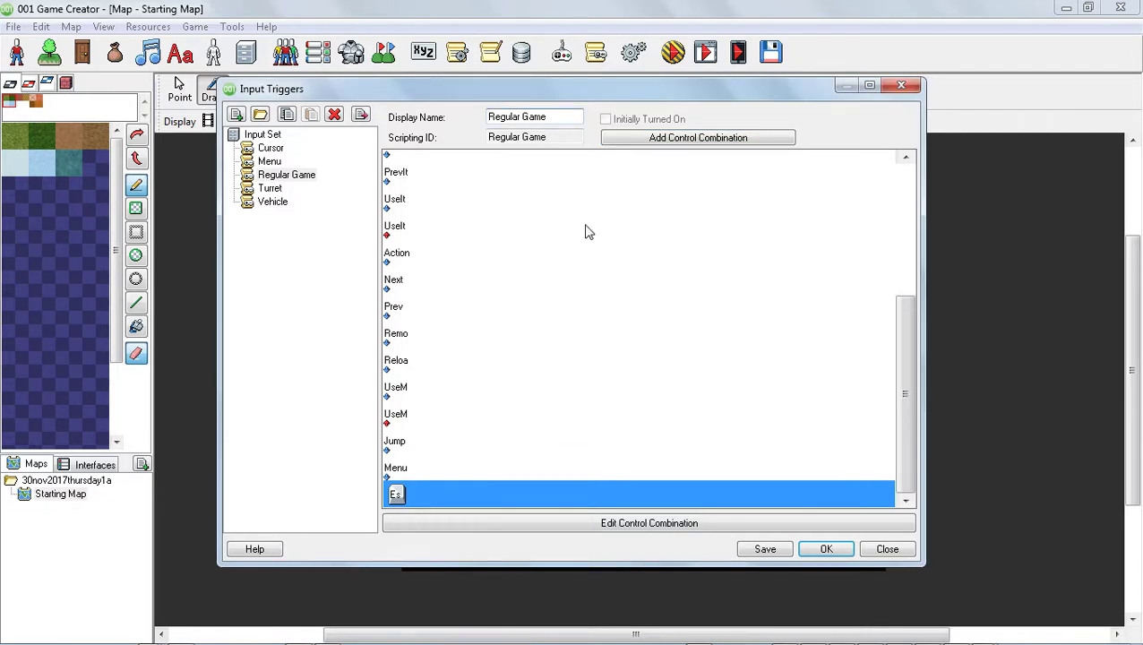
click(685, 139)
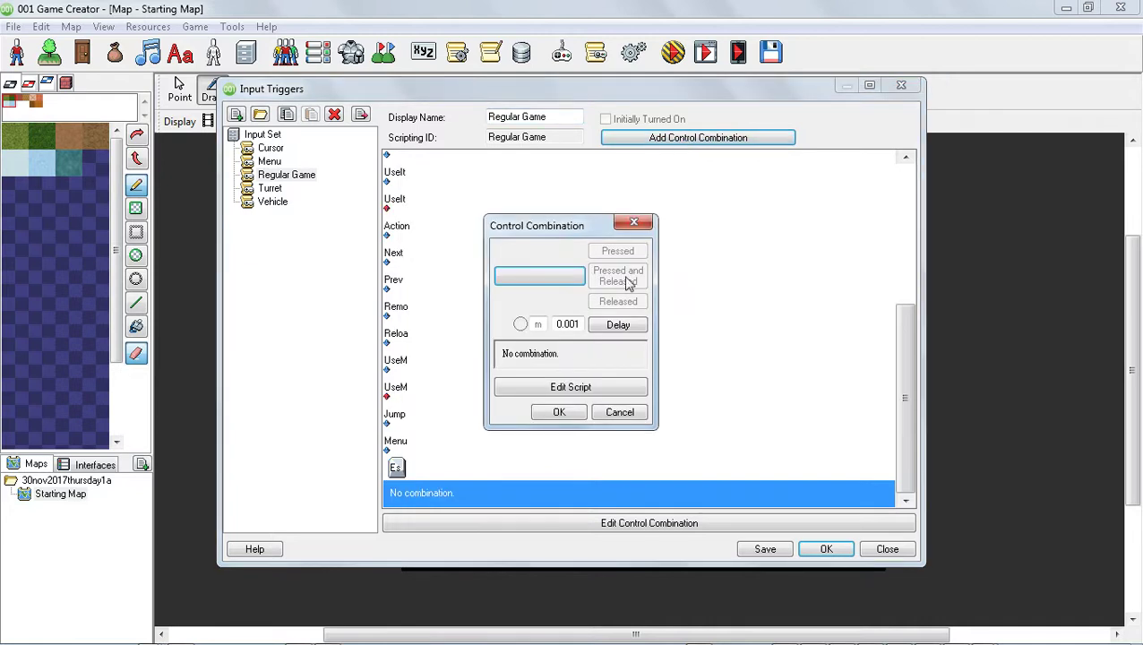
click(550, 282)
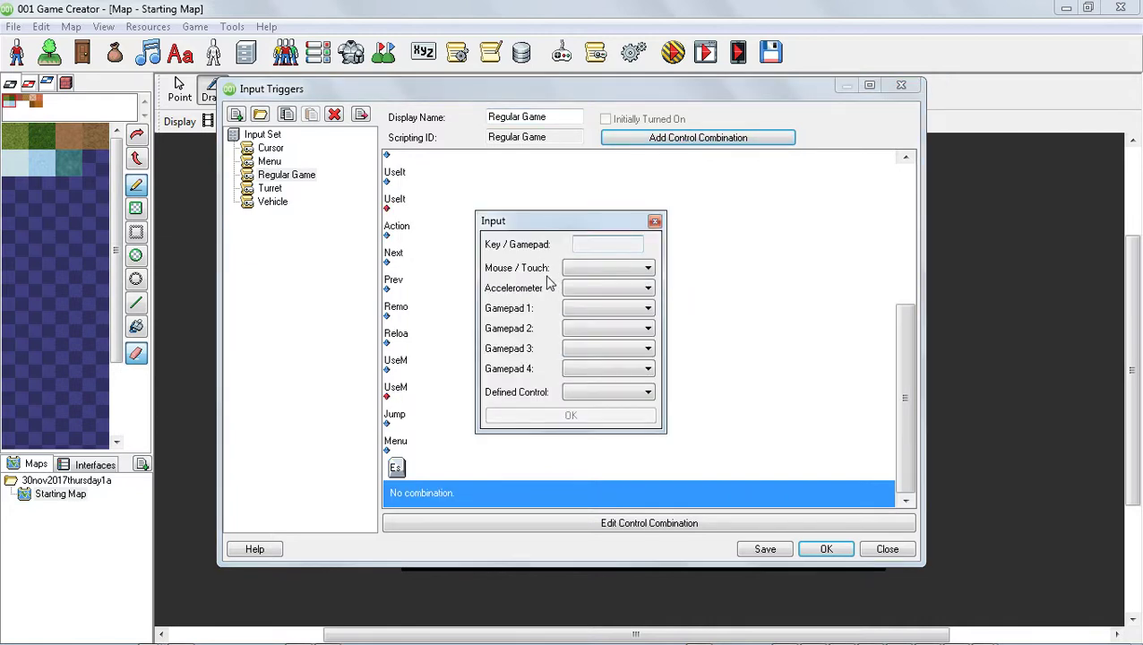
key(m)
click(591, 417)
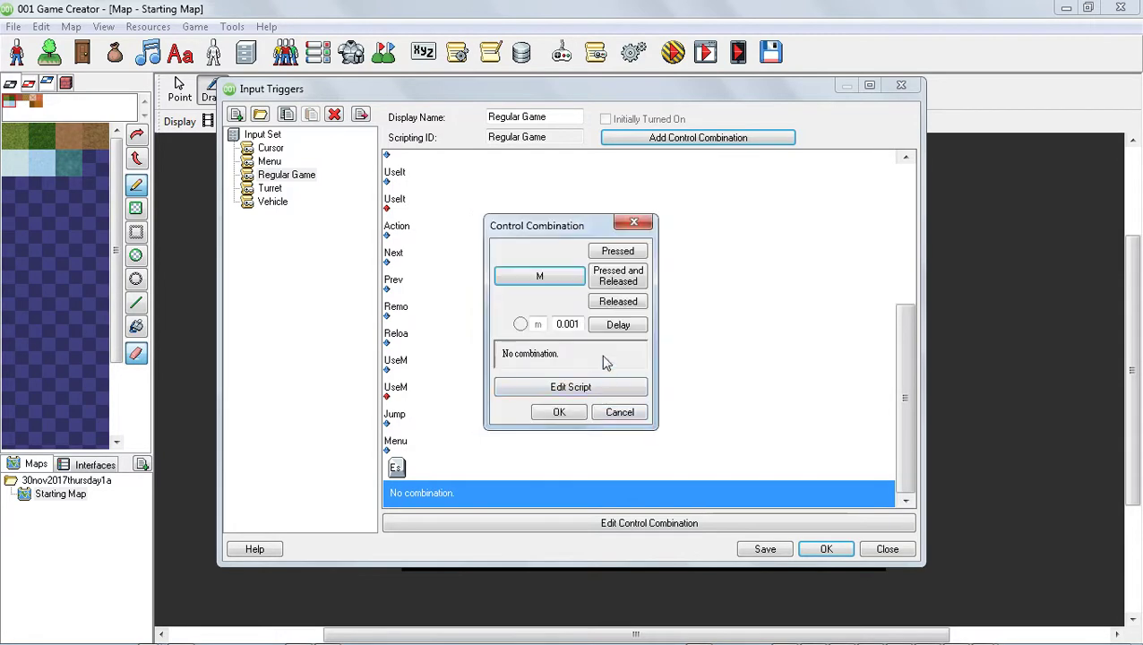
click(618, 277)
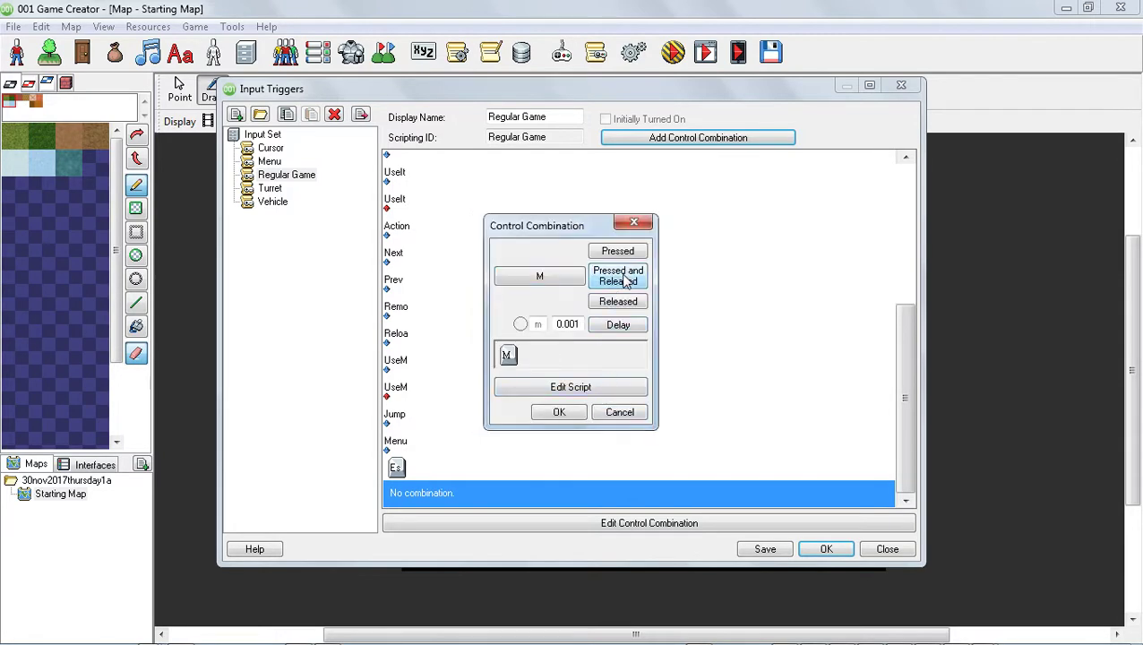
Open the M combination's script and switch the script editor to Textual mode.
click(582, 387)
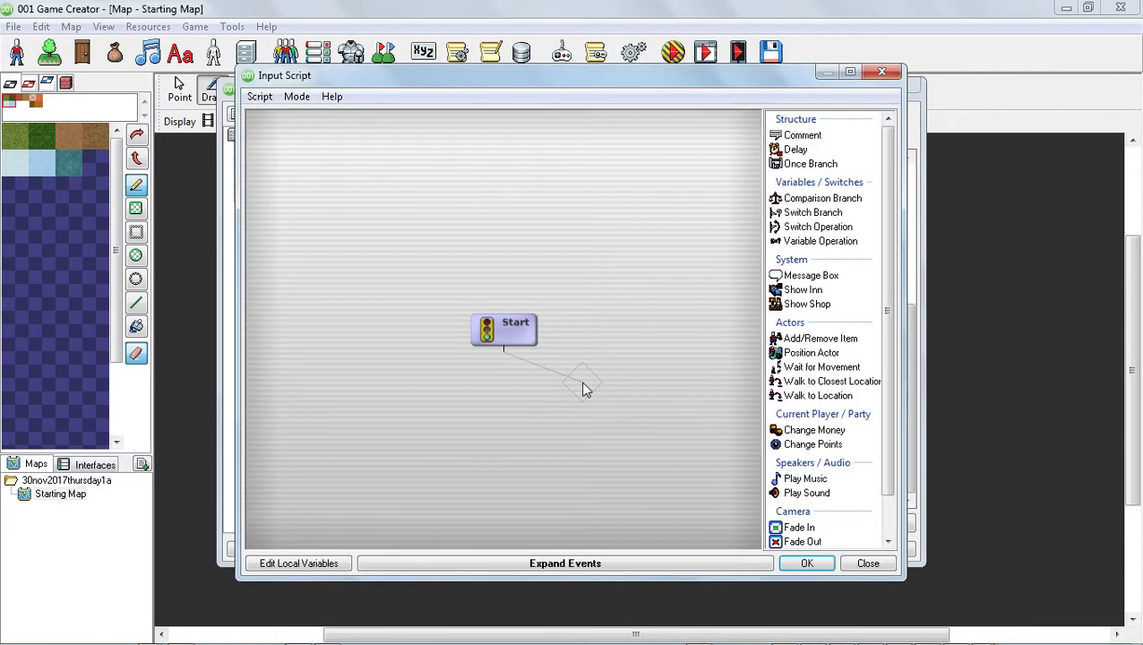
drag(597, 387, 508, 403)
drag(507, 403, 600, 379)
click(296, 96)
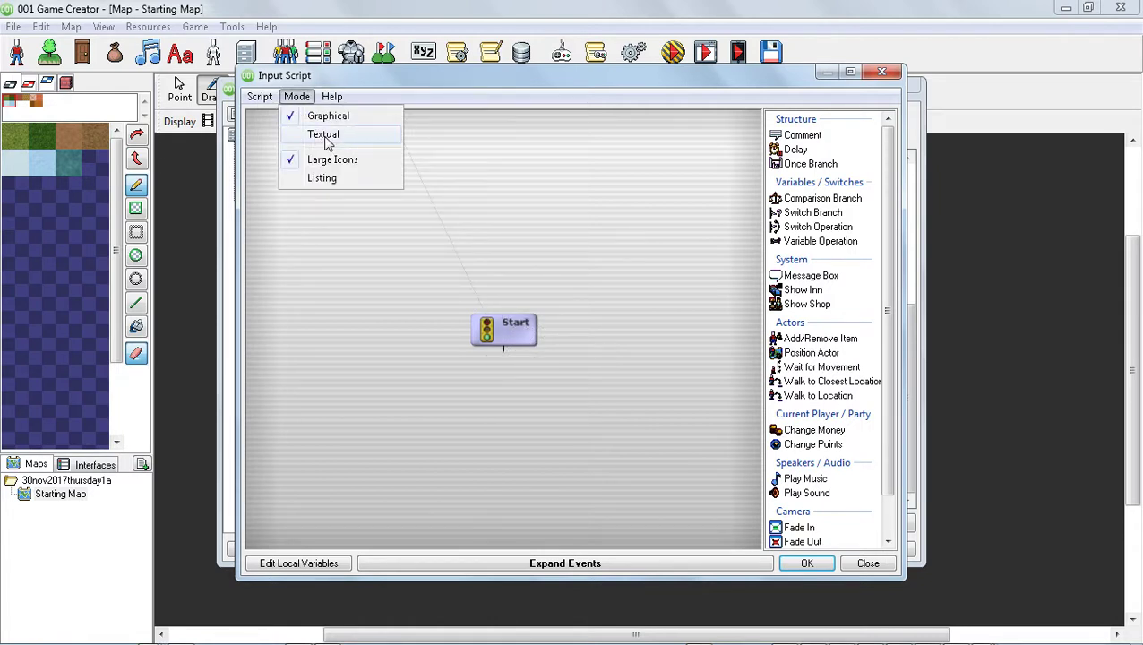
click(327, 136)
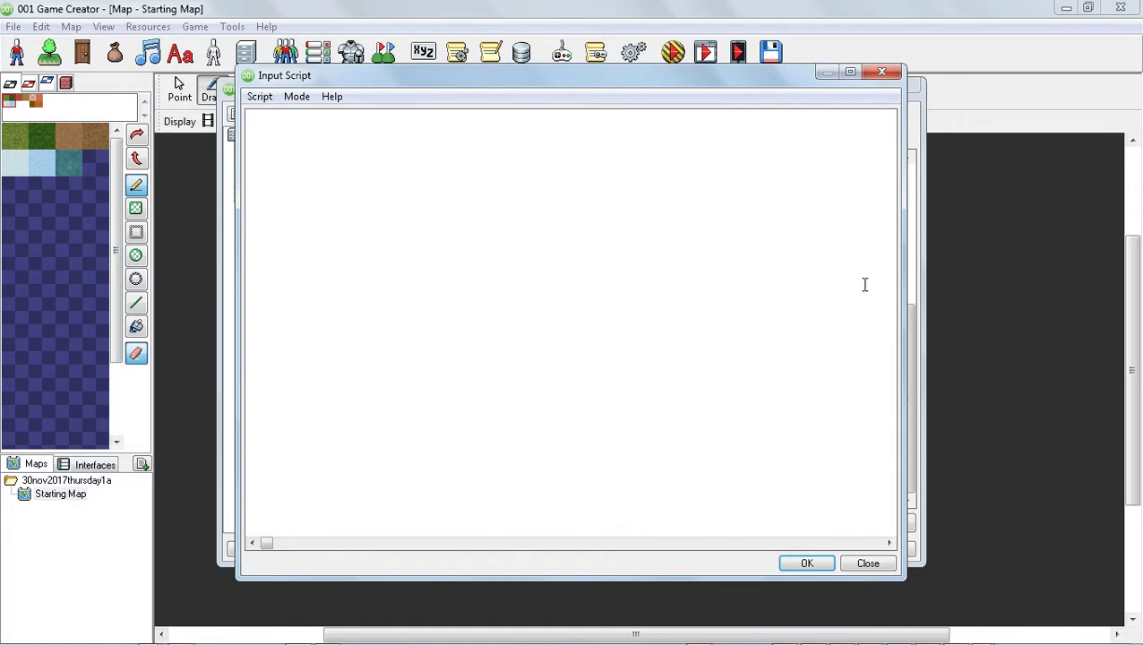
Switch to Windows Explorer and browse the game creator 001 folder on drive E: for saved script files.
key(alt+Tab)
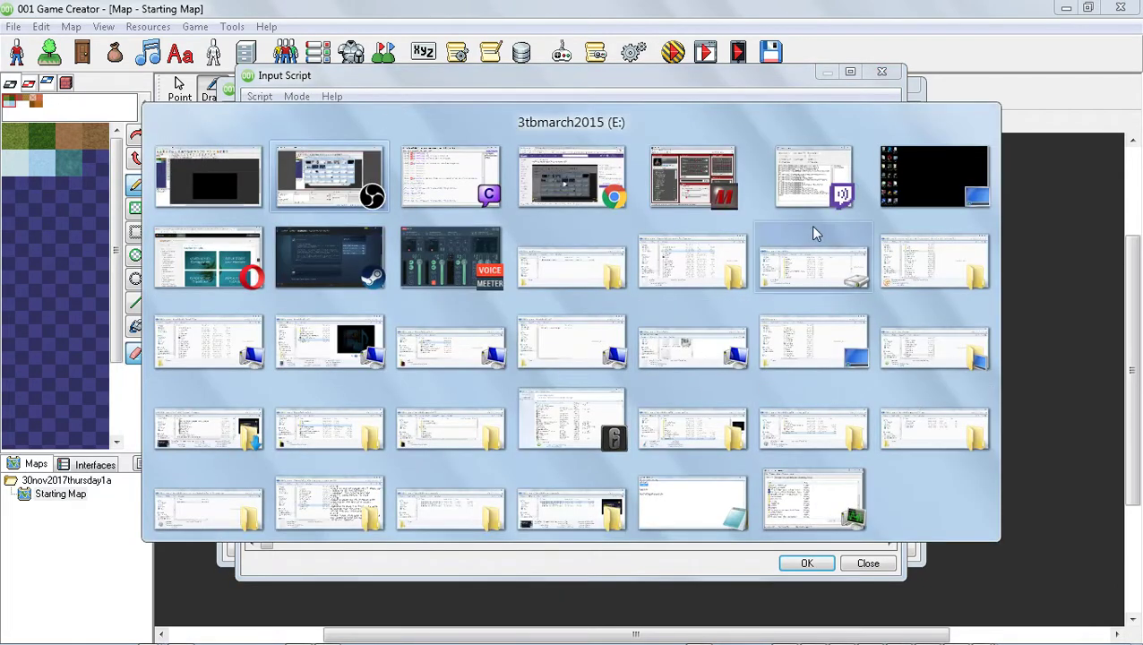
click(578, 262)
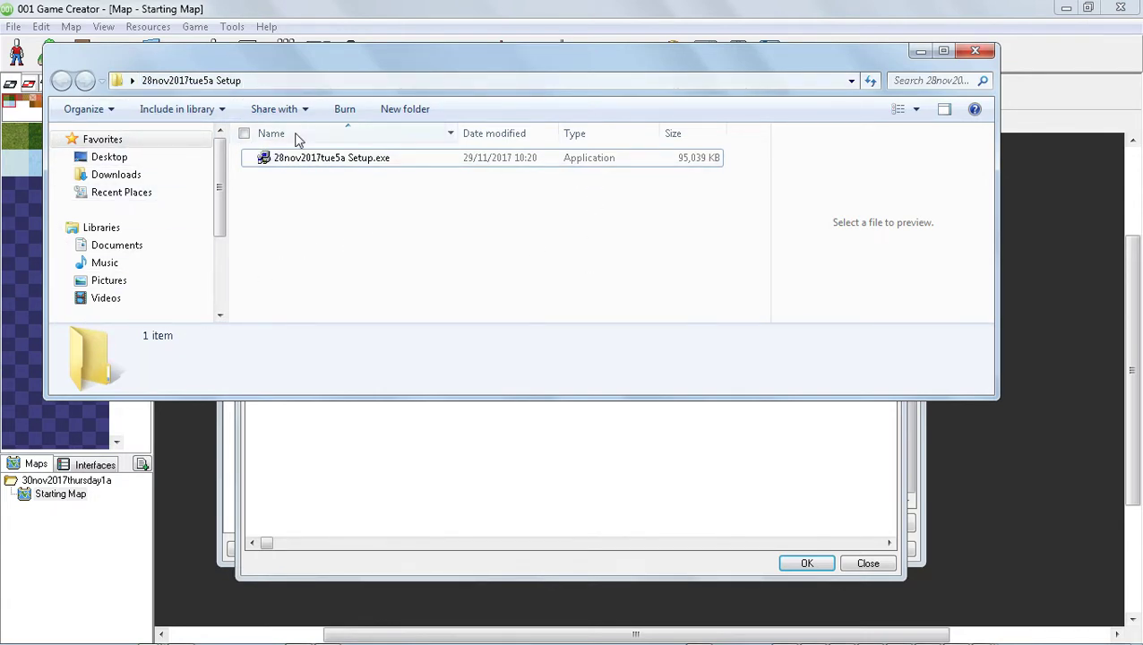
click(131, 81)
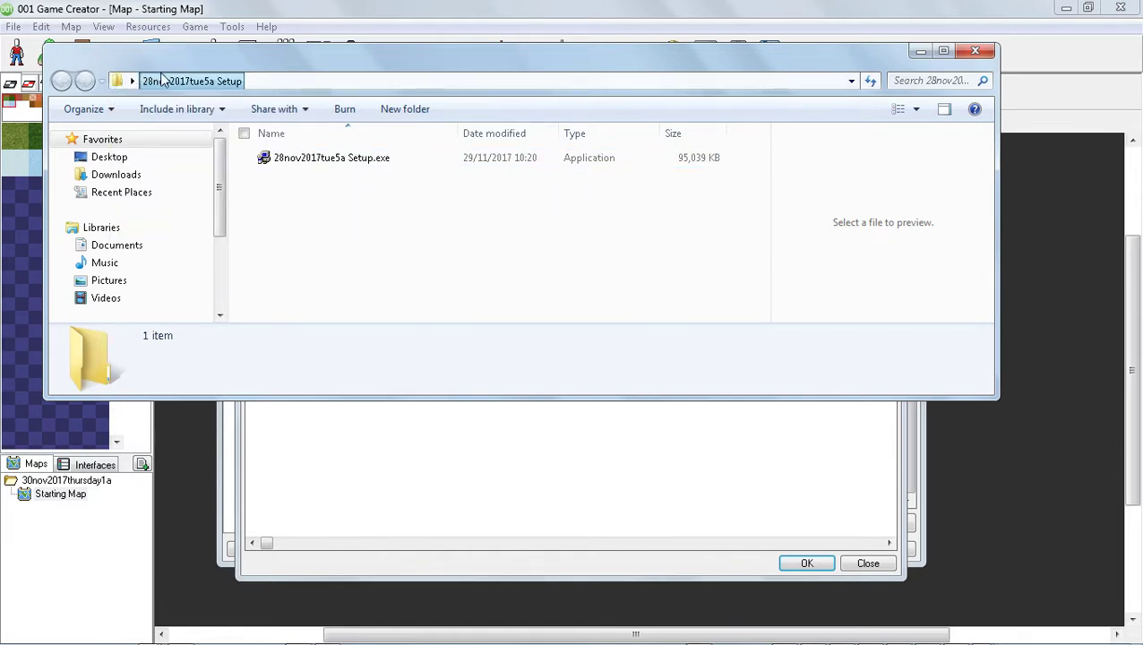
drag(220, 213, 227, 283)
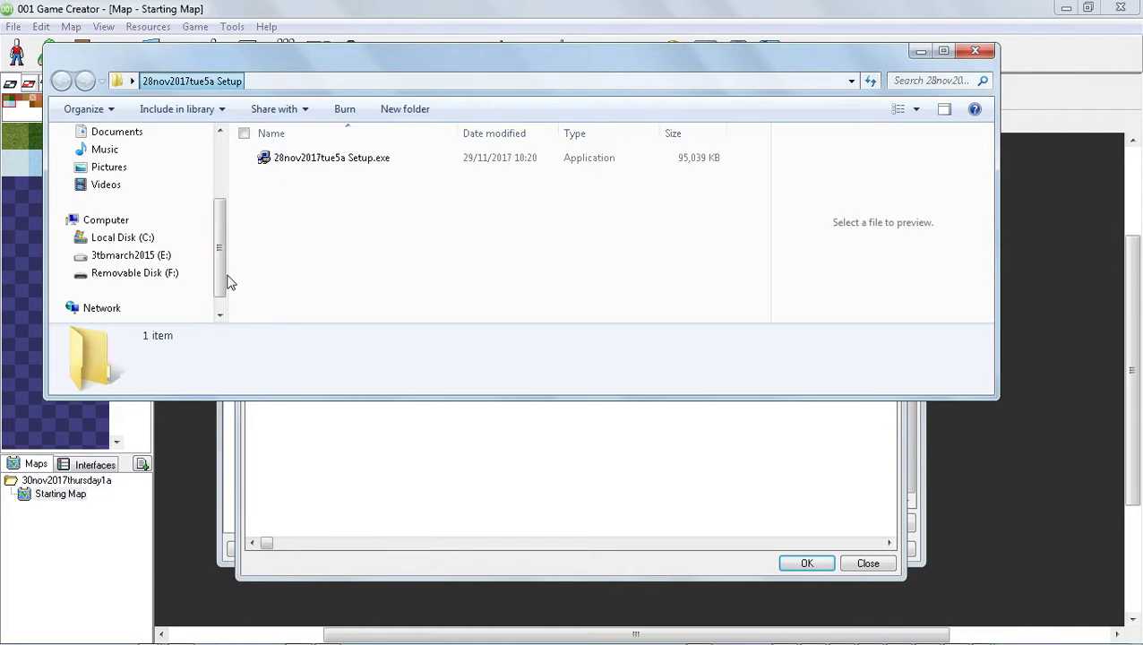
click(152, 256)
click(346, 231)
key(g)
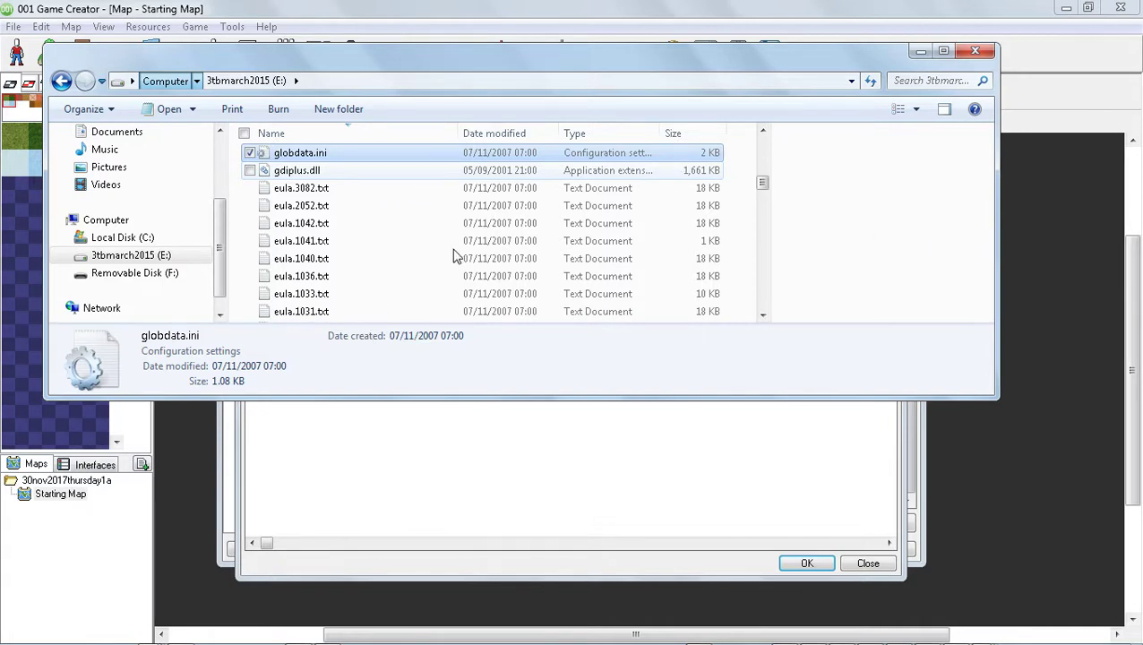
key(g)
key(g)
key(g)
key(g)
key(g)
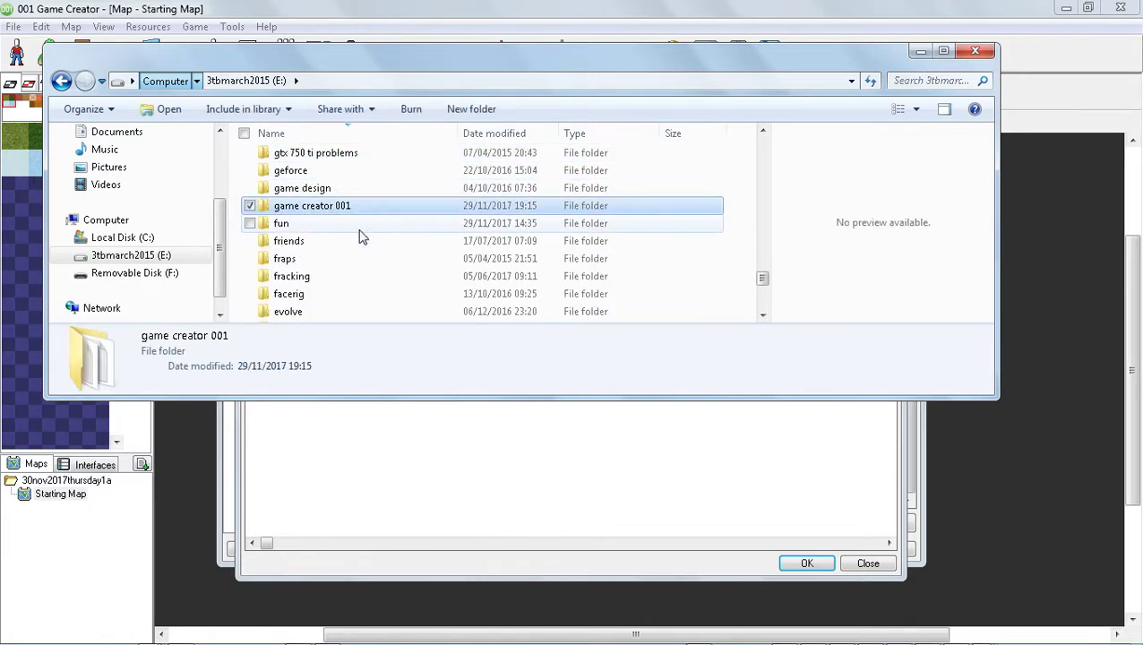
key(g)
key(g)
key(g)
key(g)
key(g)
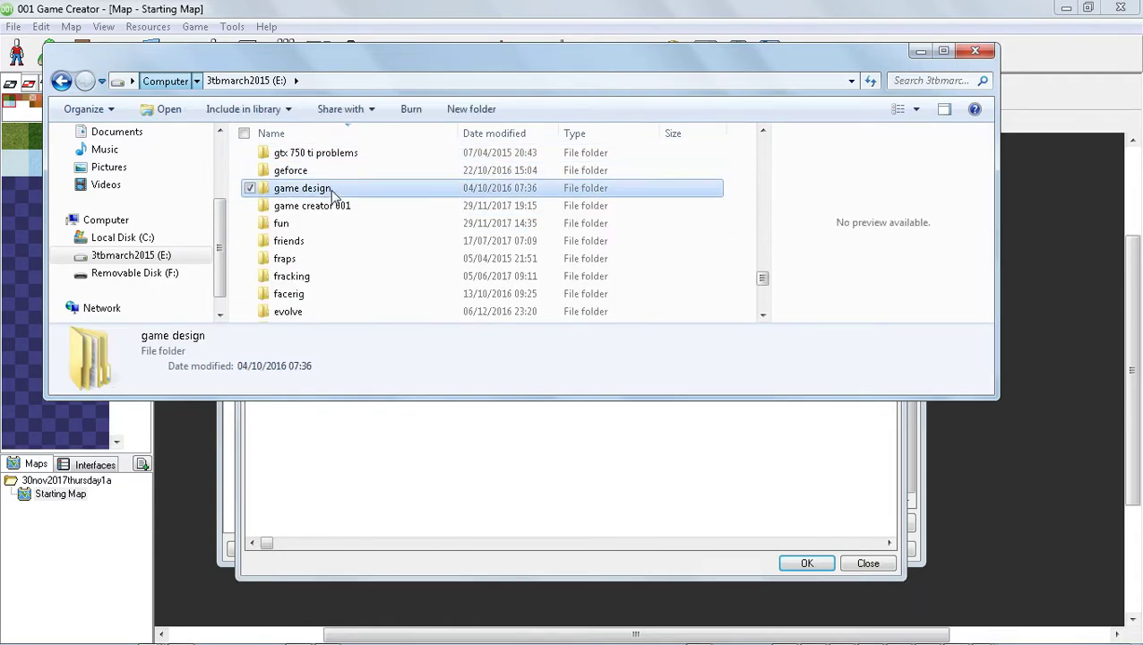
double_click(349, 208)
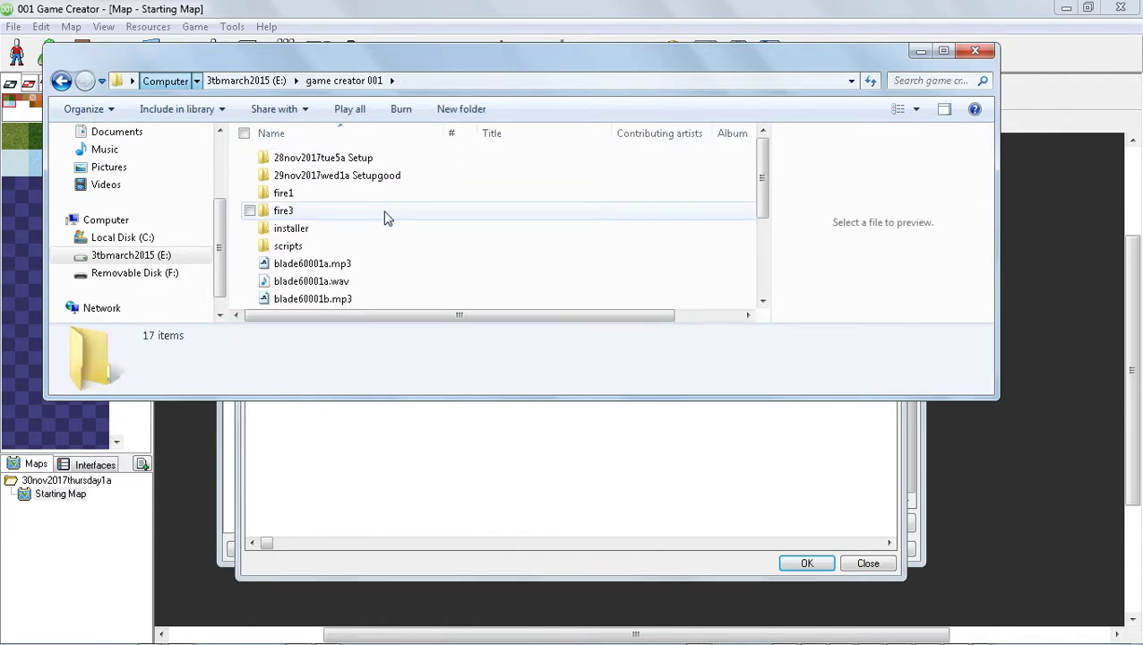
scroll(423, 230, down, 3)
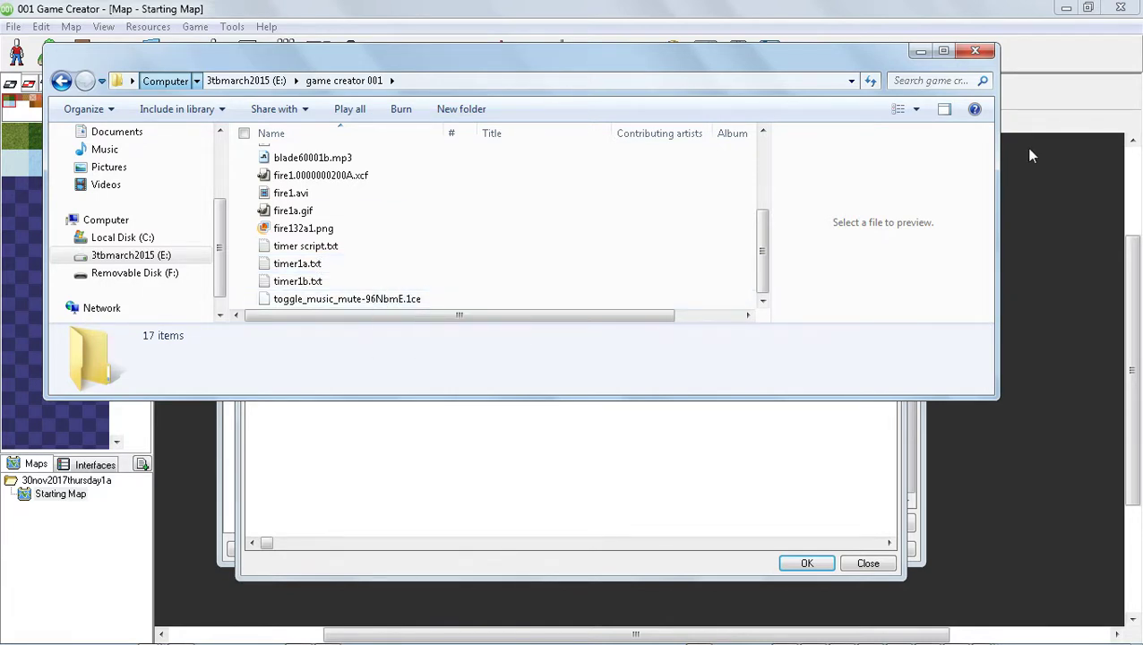
click(984, 57)
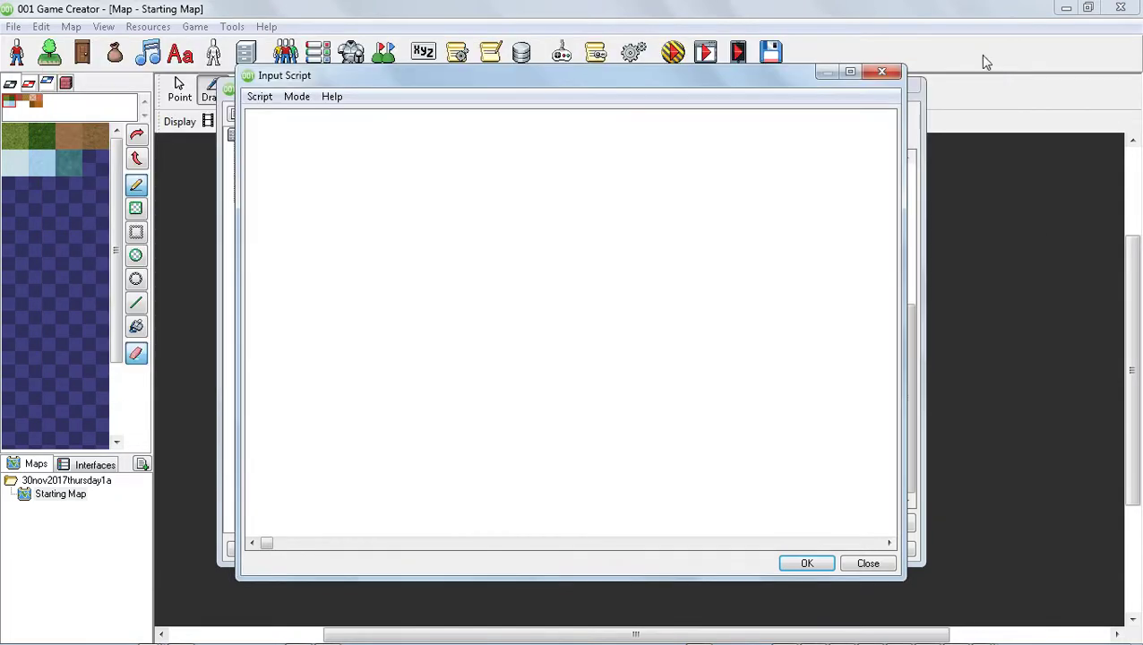
click(258, 96)
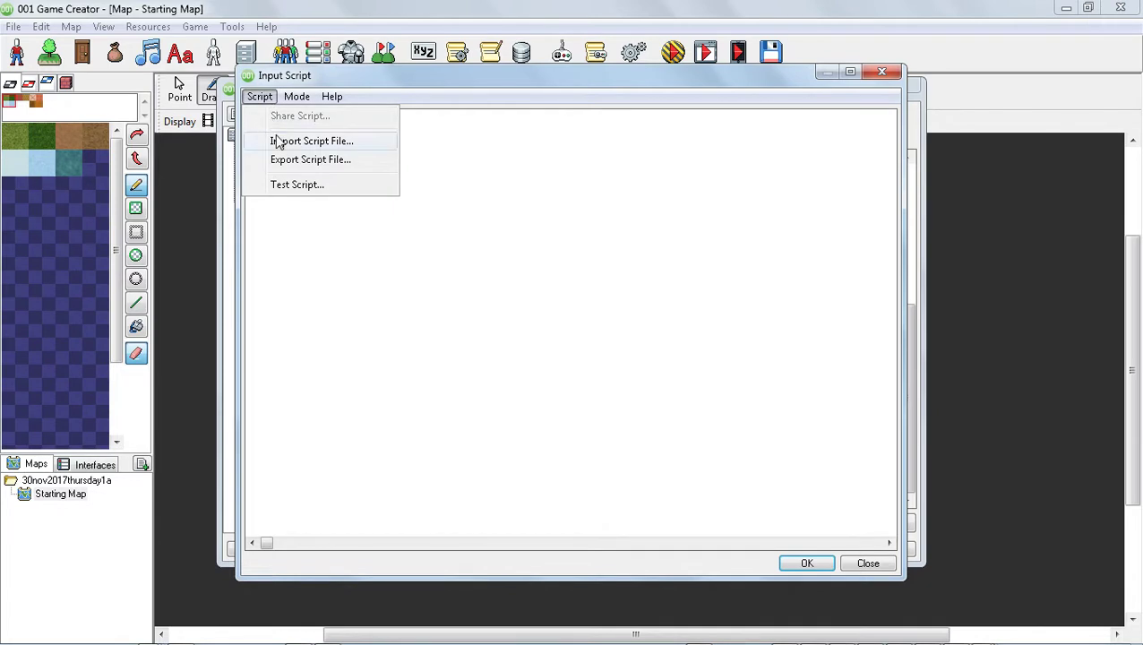
click(277, 141)
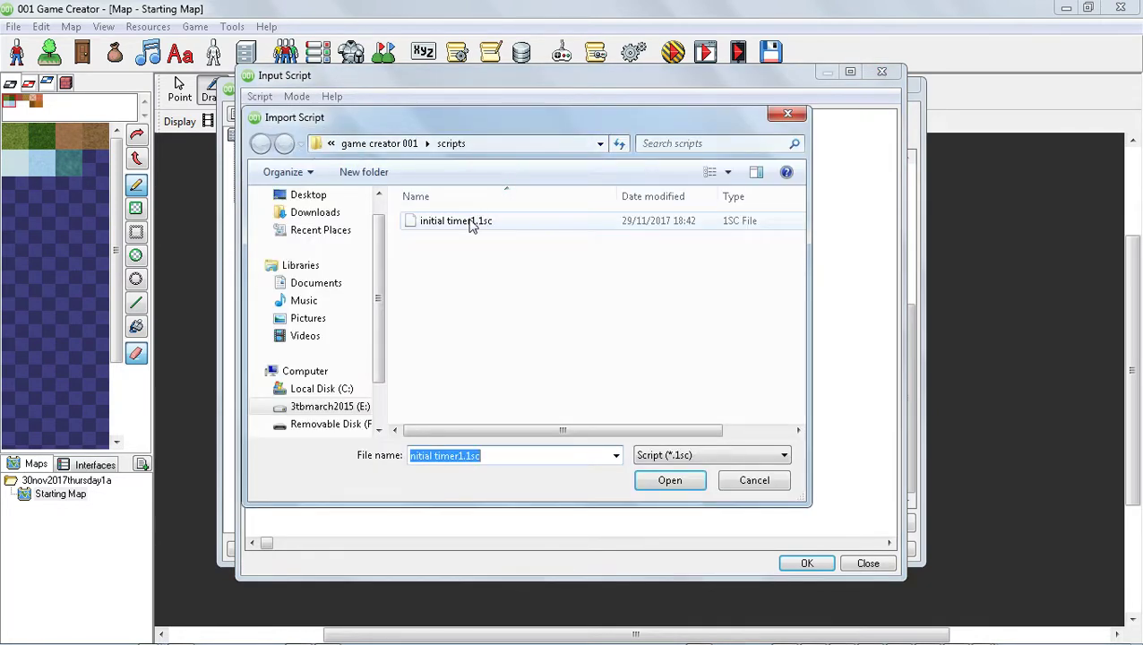
click(385, 146)
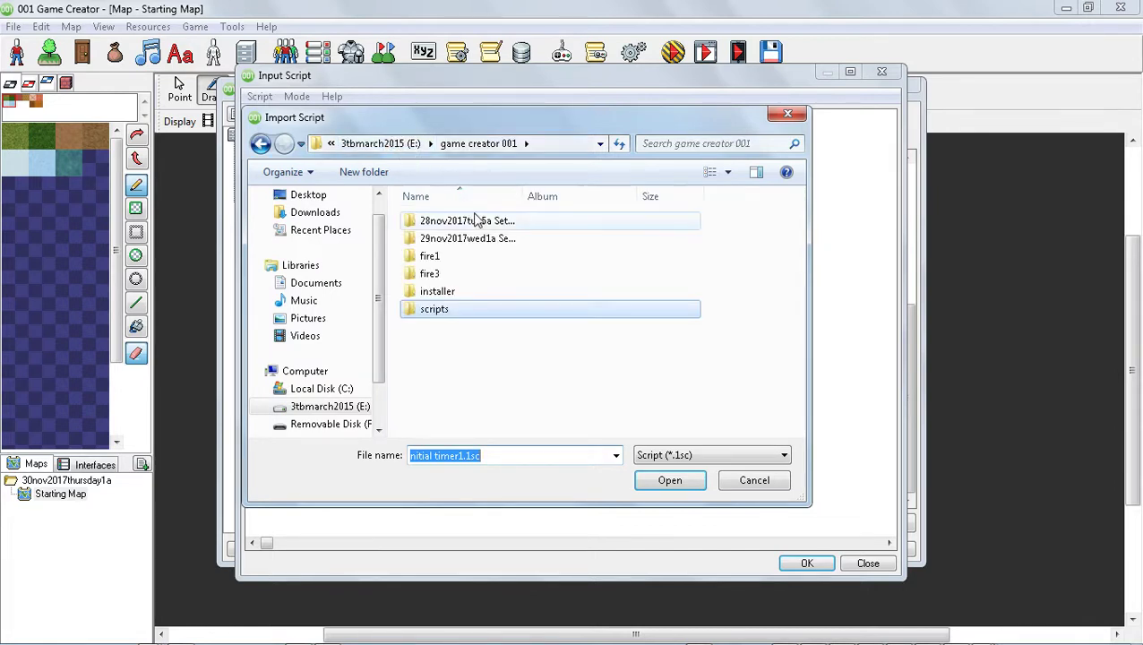
double_click(526, 315)
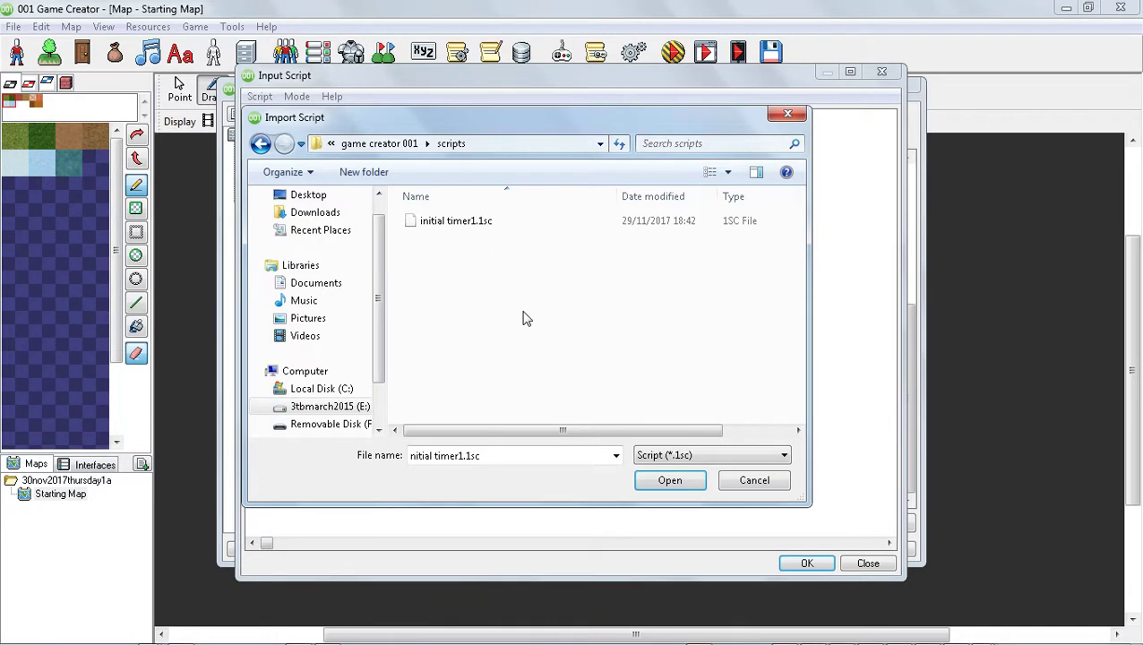
click(721, 456)
click(735, 469)
click(754, 480)
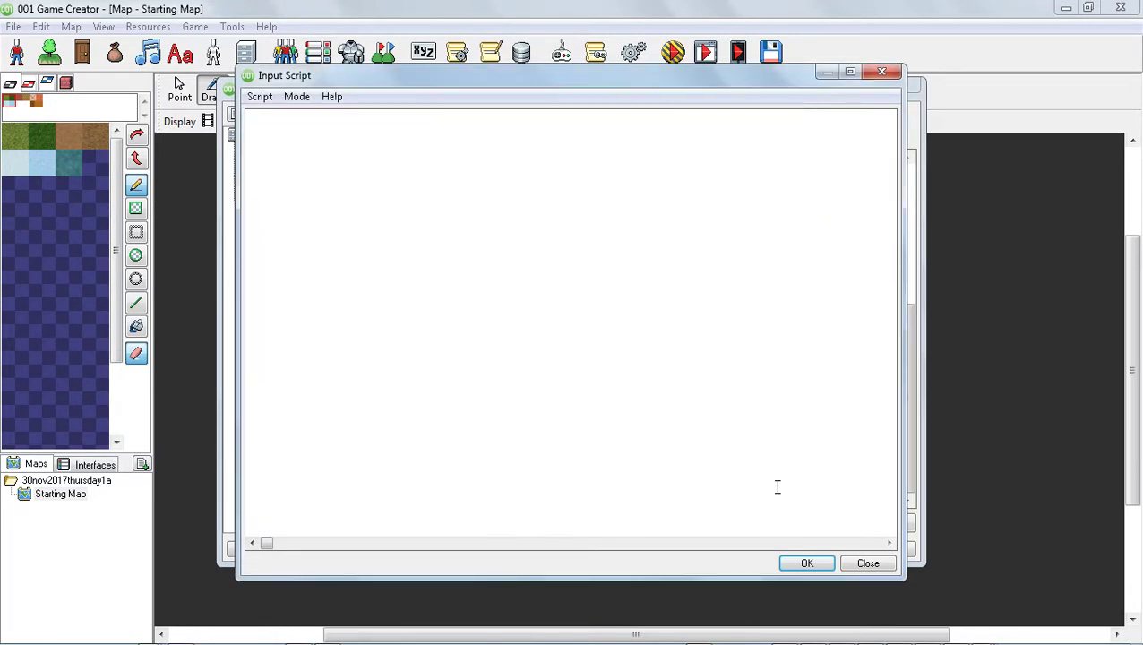
Open the scripts folder inside the game creator 001 folder on drive E:.
key(alt+Tab)
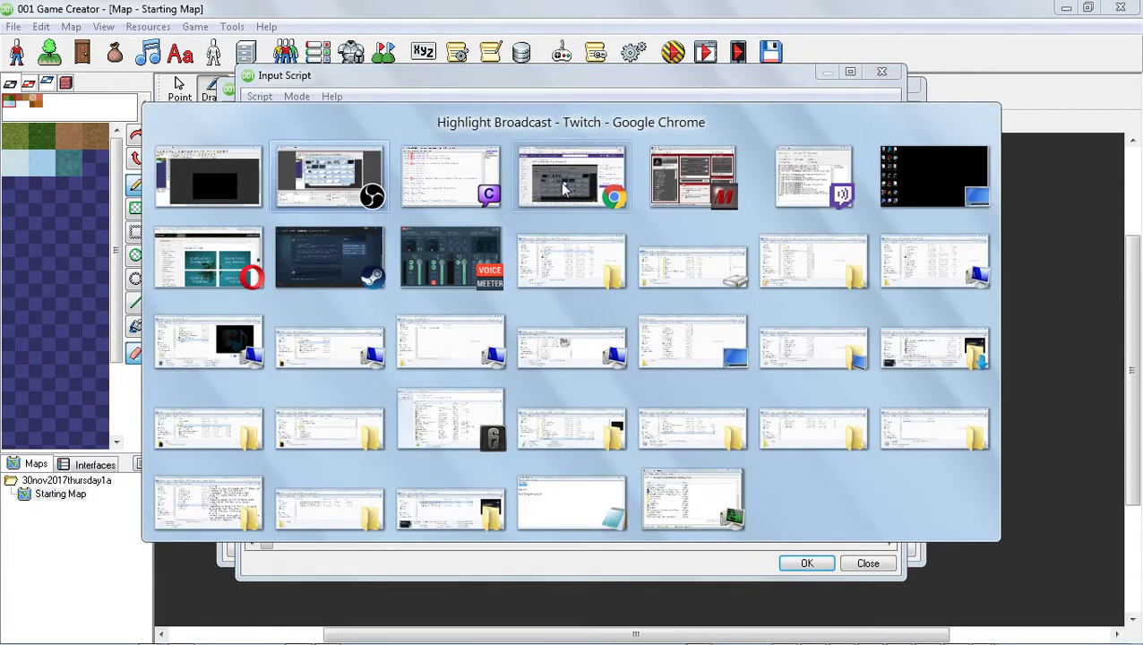
mouse_move(466, 190)
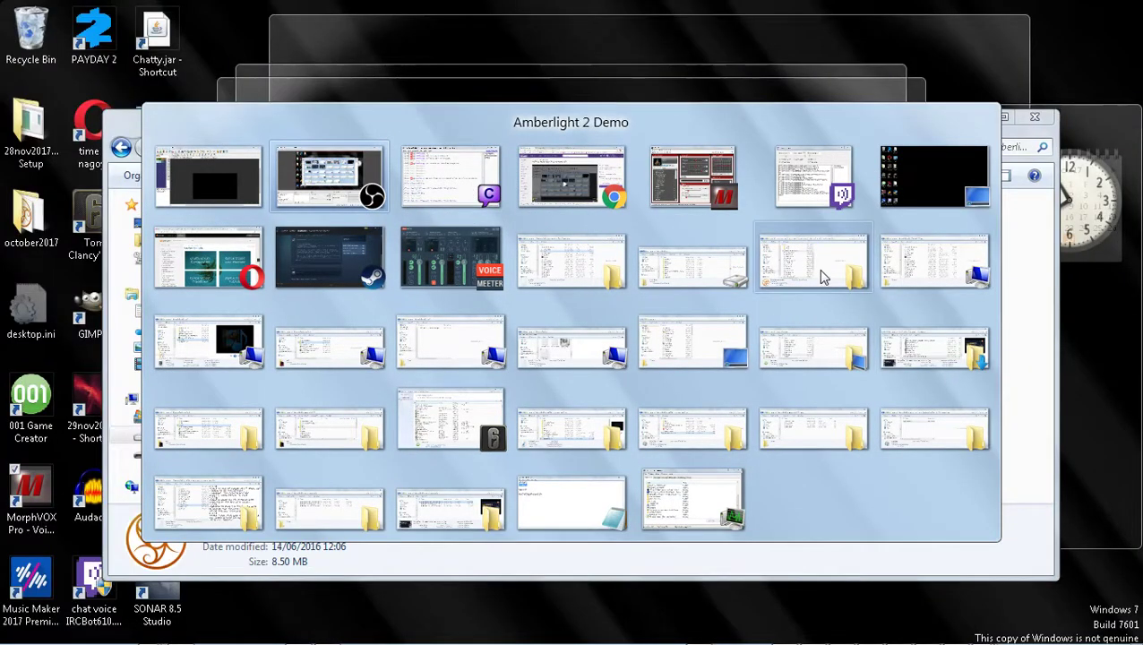
click(910, 342)
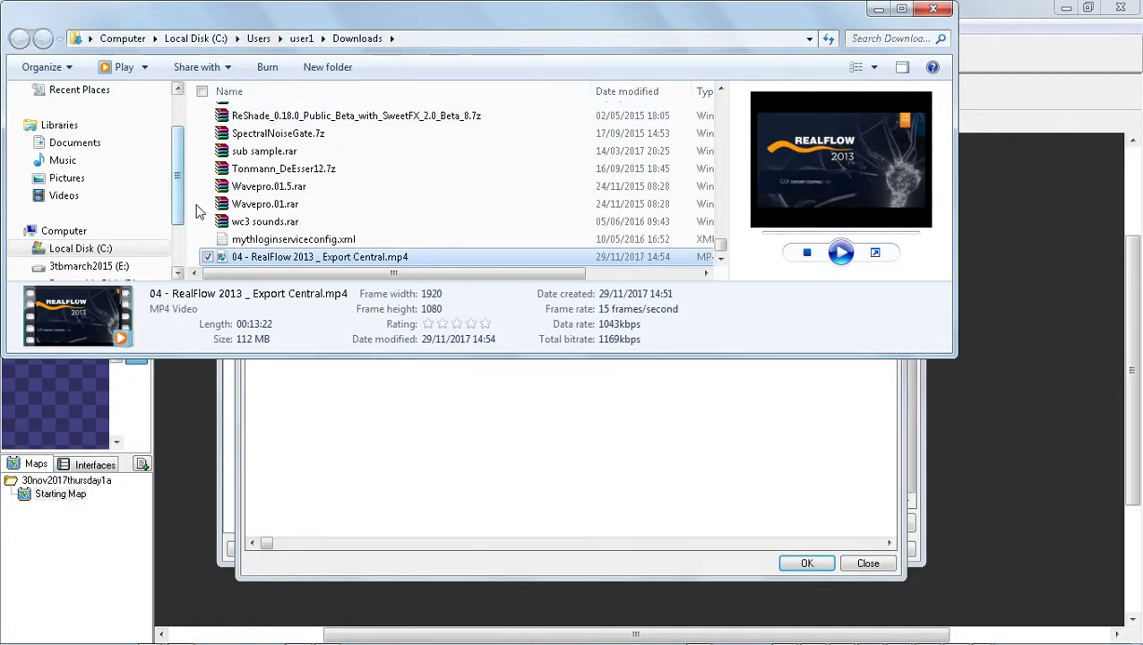
click(100, 266)
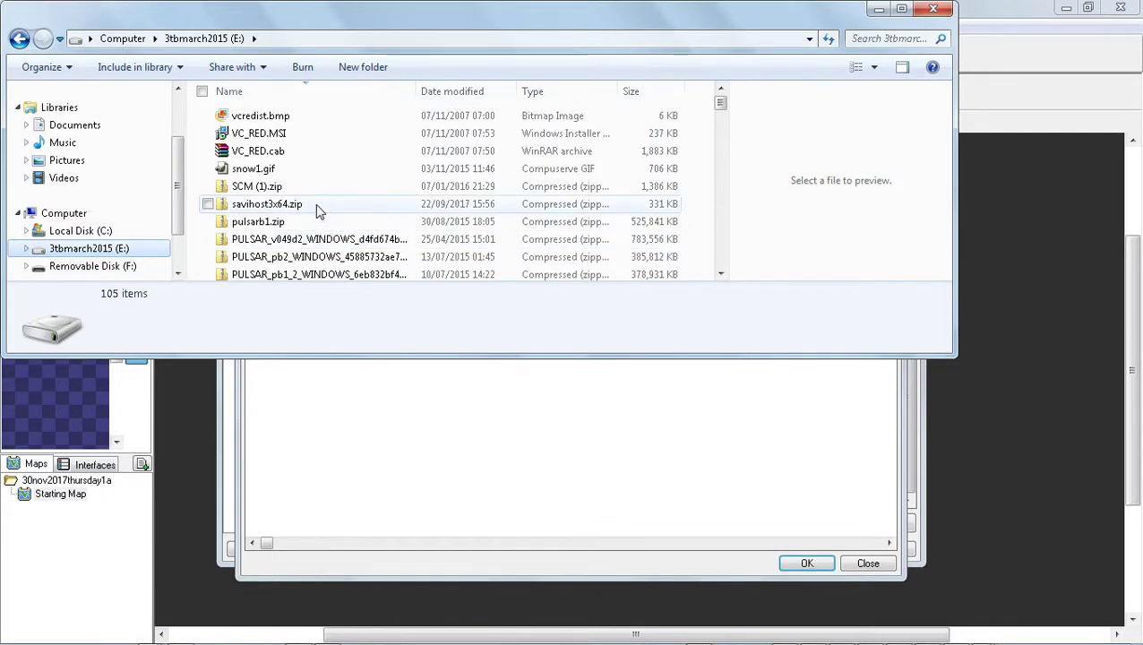
click(285, 159)
key(g)
key(g)
key(g)
key(g)
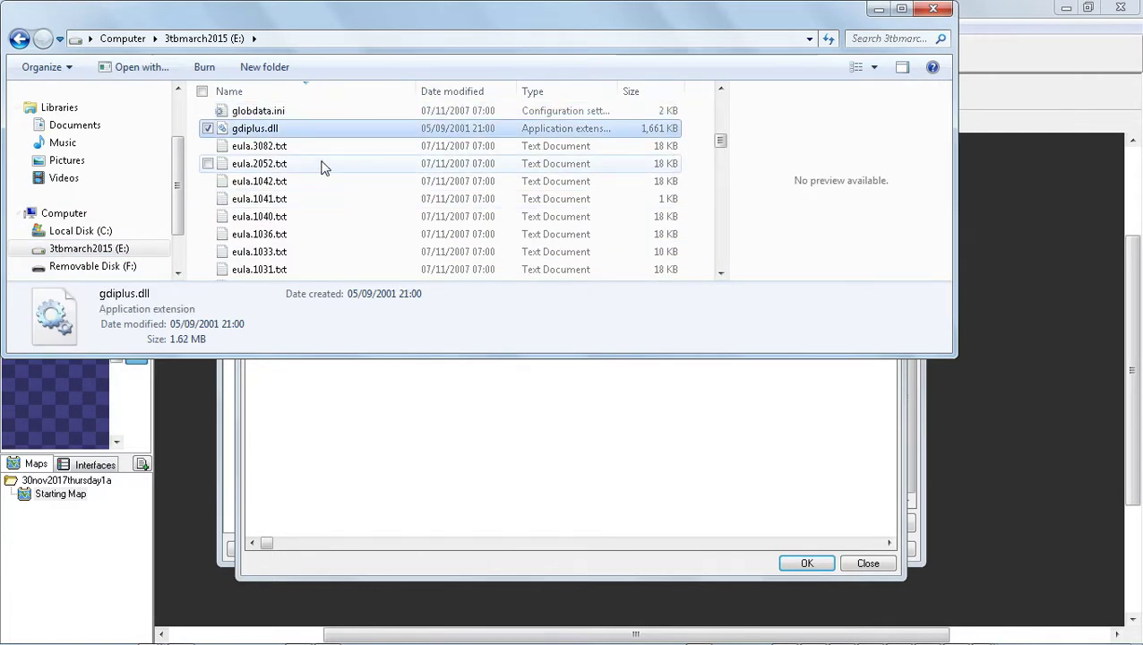
click(277, 146)
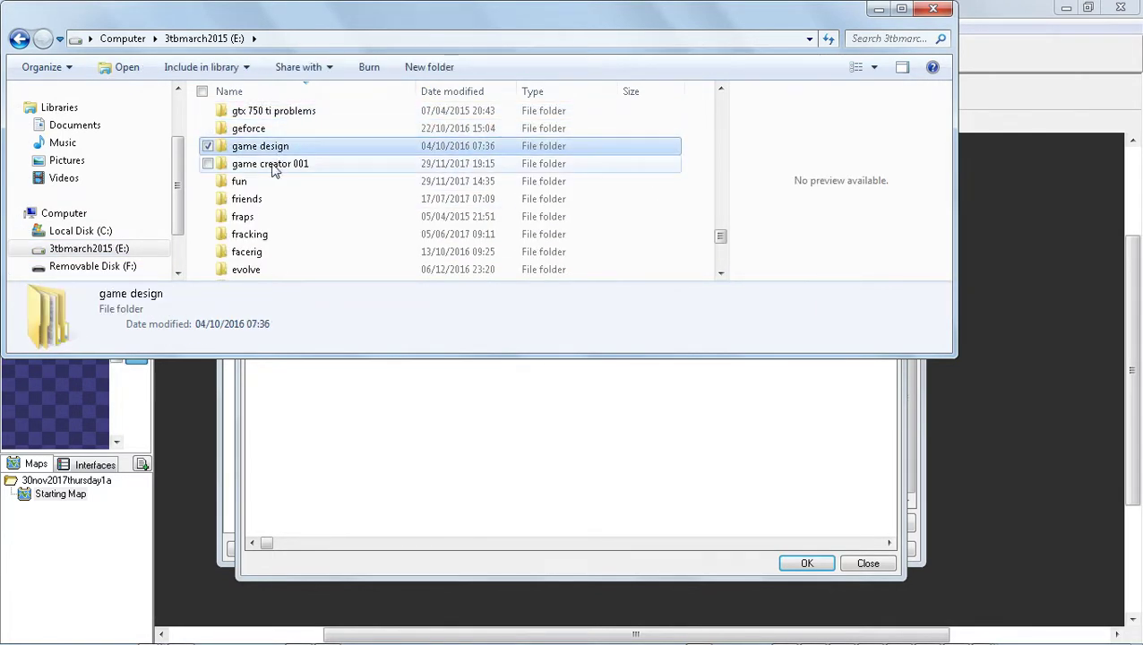
click(275, 167)
double_click(275, 168)
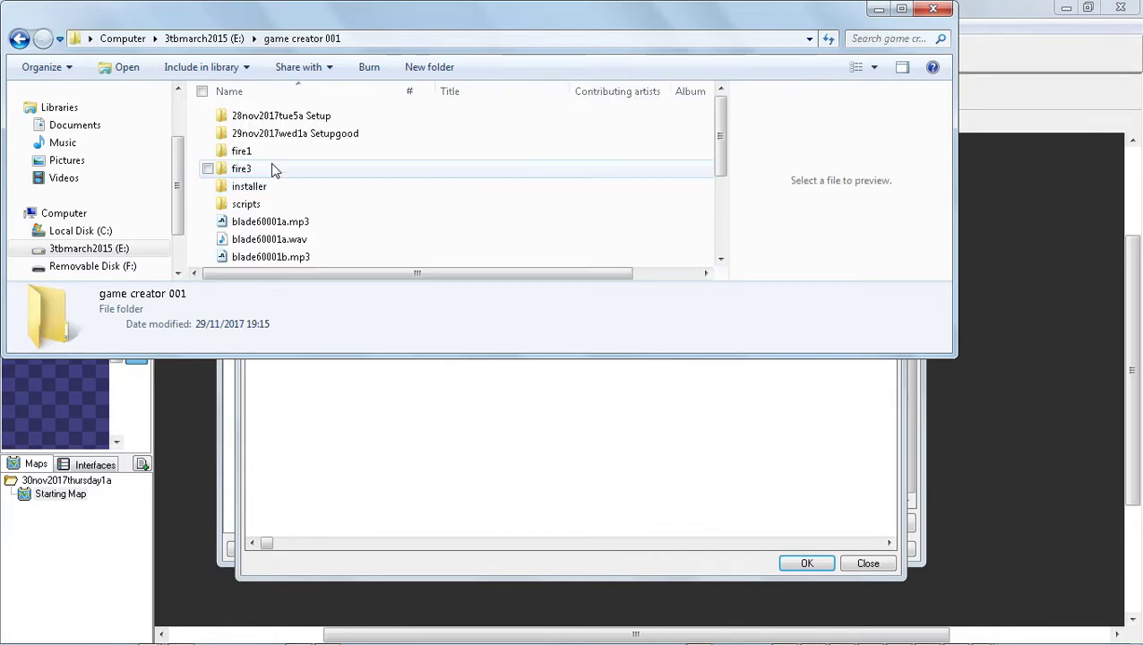
scroll(365, 208, down, 2)
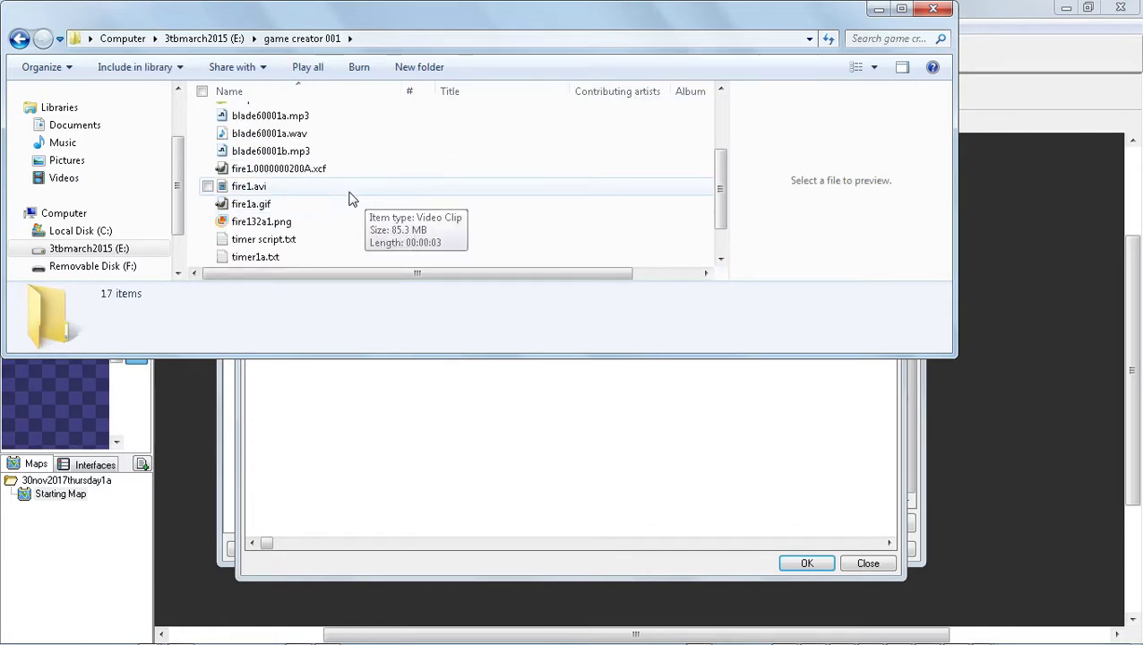
scroll(351, 201, down, 1)
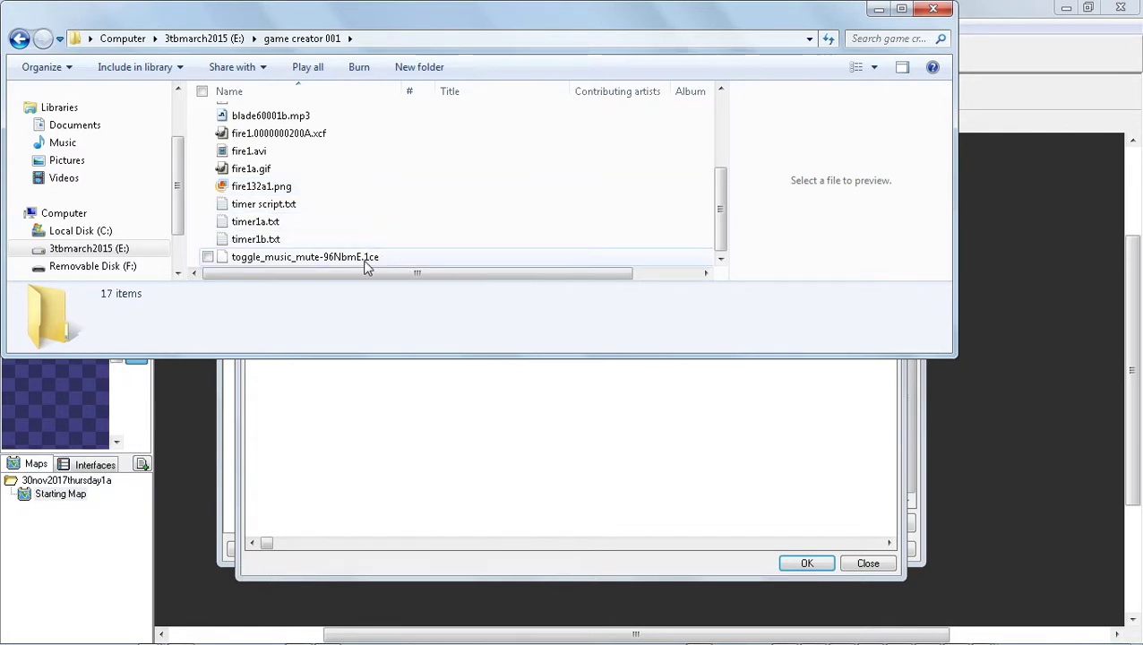
click(433, 262)
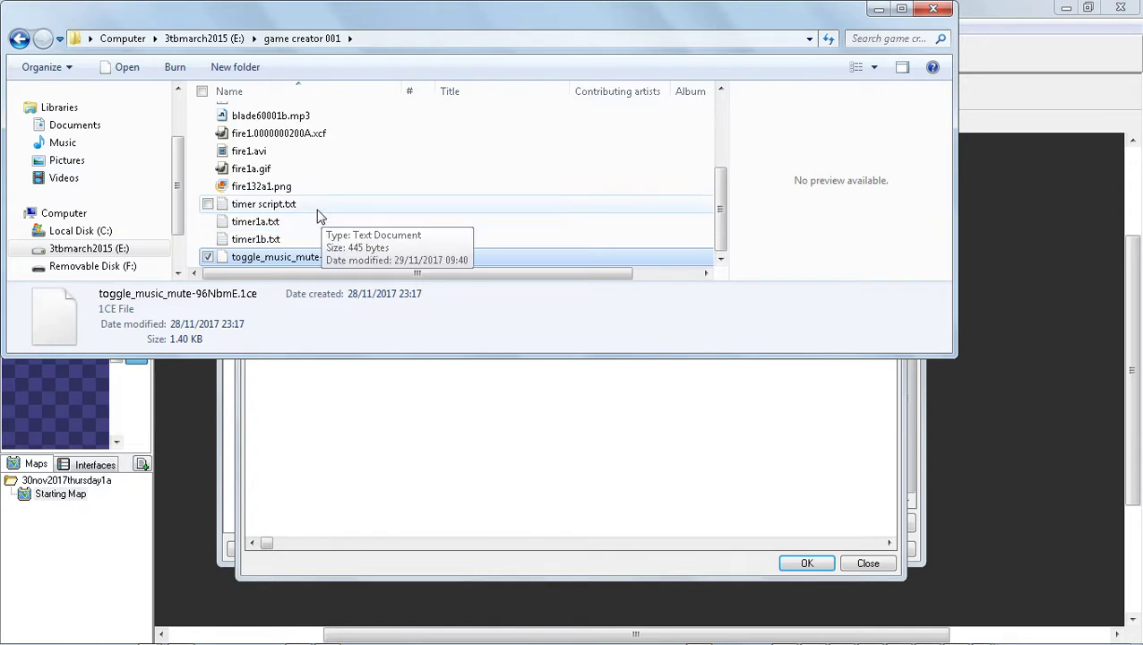
scroll(331, 193, up, 1)
scroll(331, 192, up, 1)
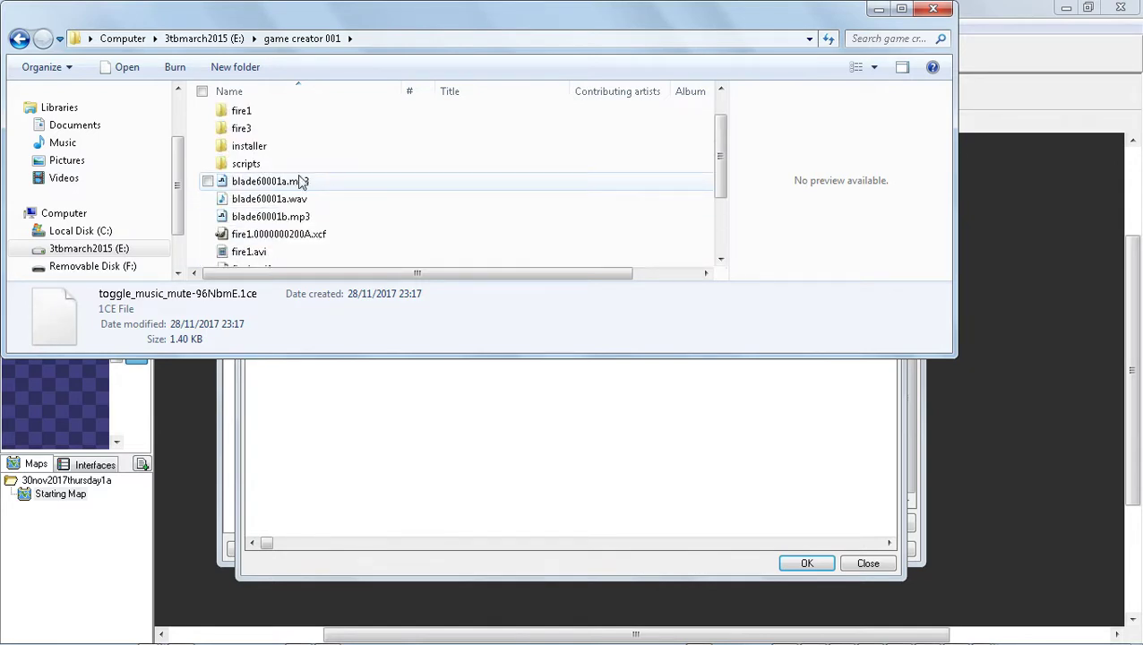
double_click(293, 165)
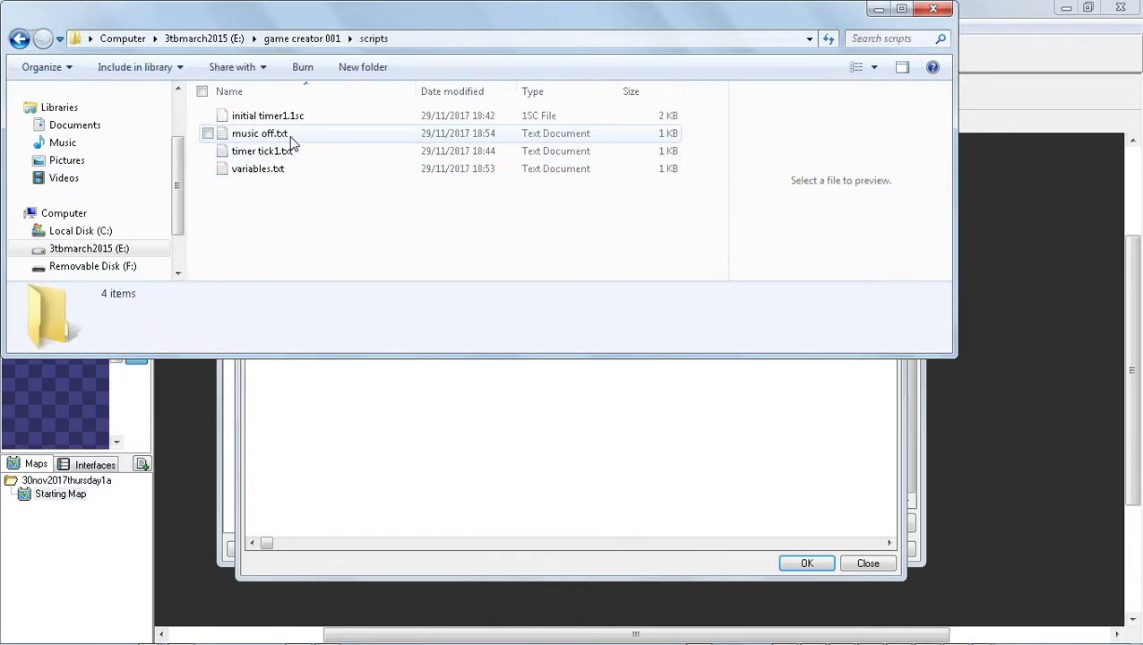
Open music off.txt in Notepad and copy its entire music toggle script.
double_click(296, 135)
text(ww)
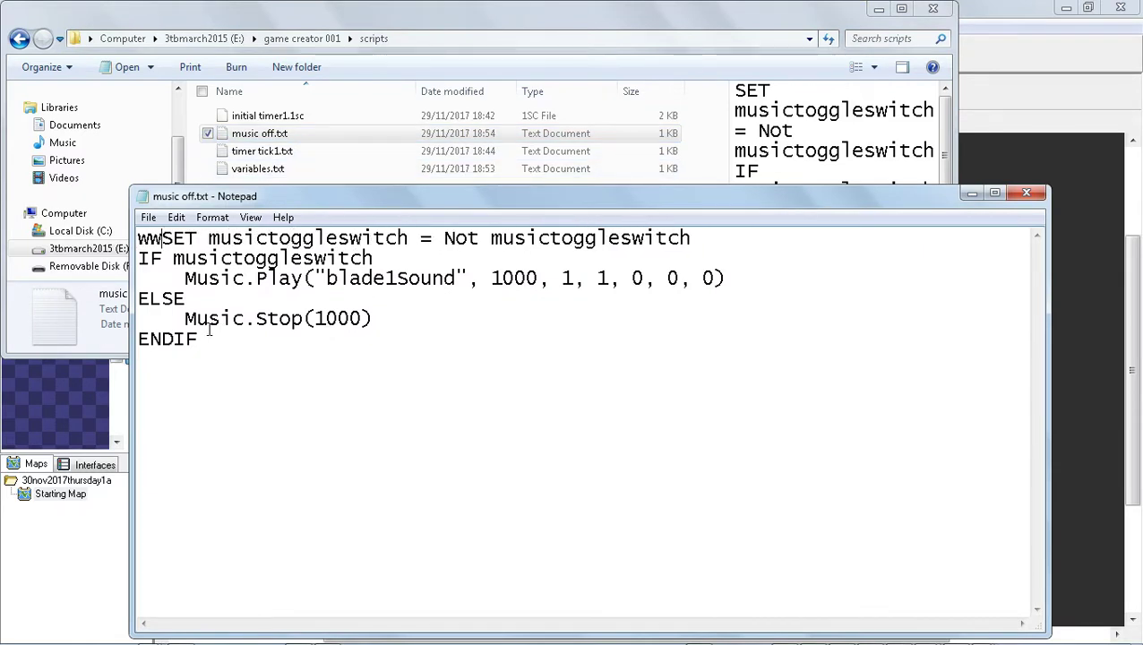
key(BackSpace)
key(BackSpace)
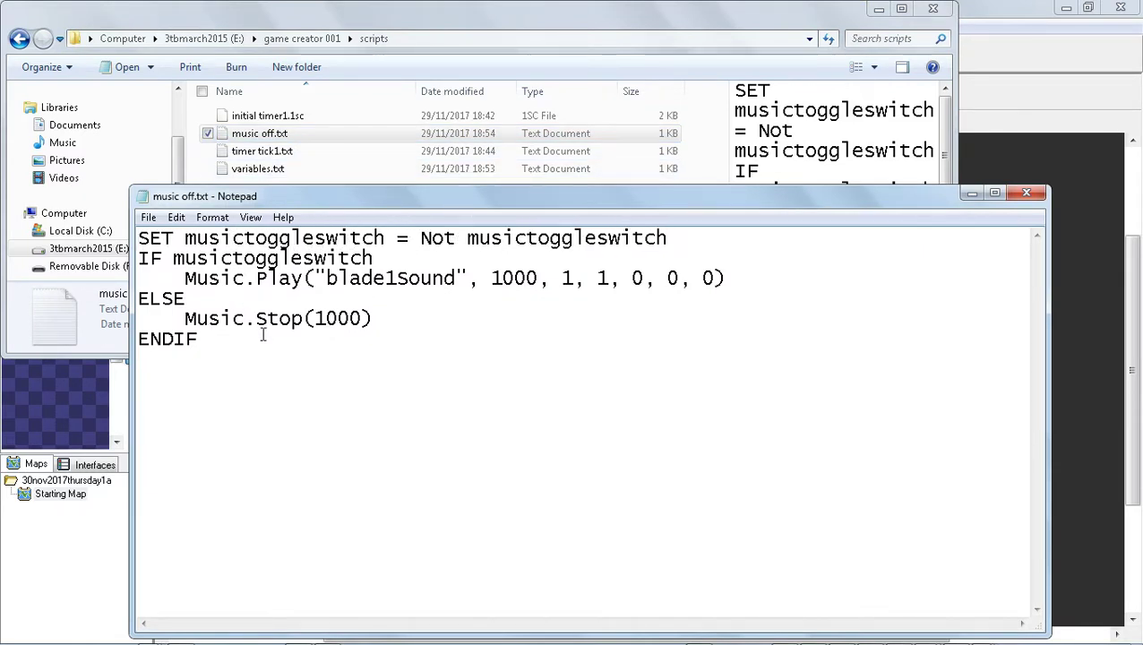
key(ctrl+a)
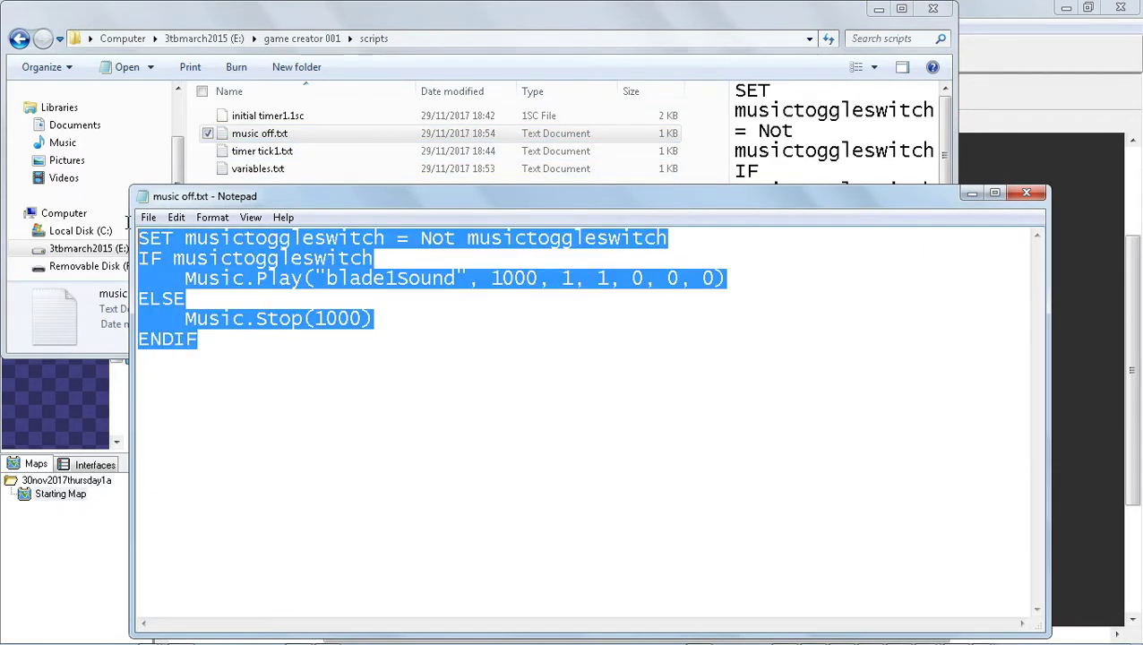
right_click(252, 280)
click(316, 326)
Paste the copied music toggle script into the M combination's Input Script editor.
click(878, 11)
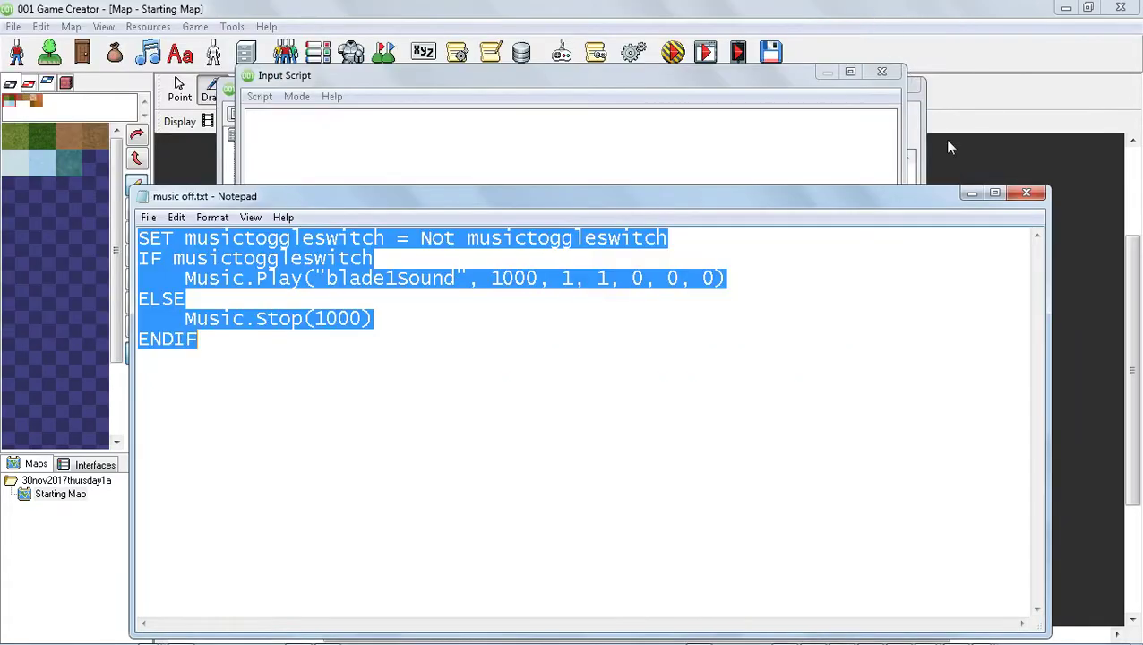
click(971, 194)
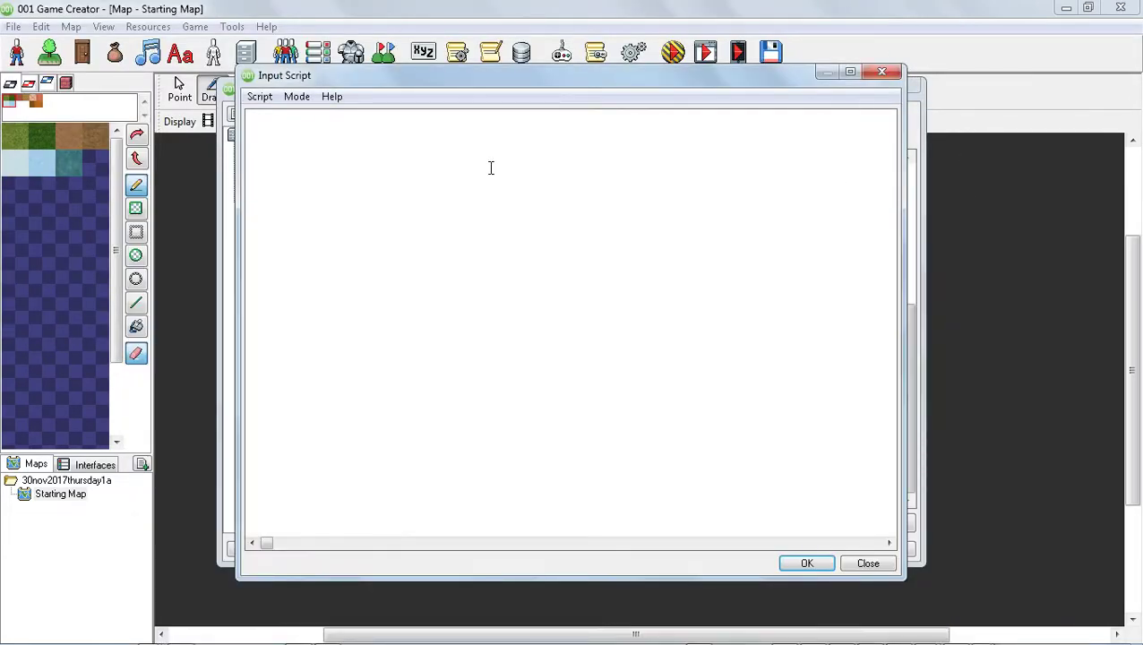
click(426, 151)
key(ctrl+v)
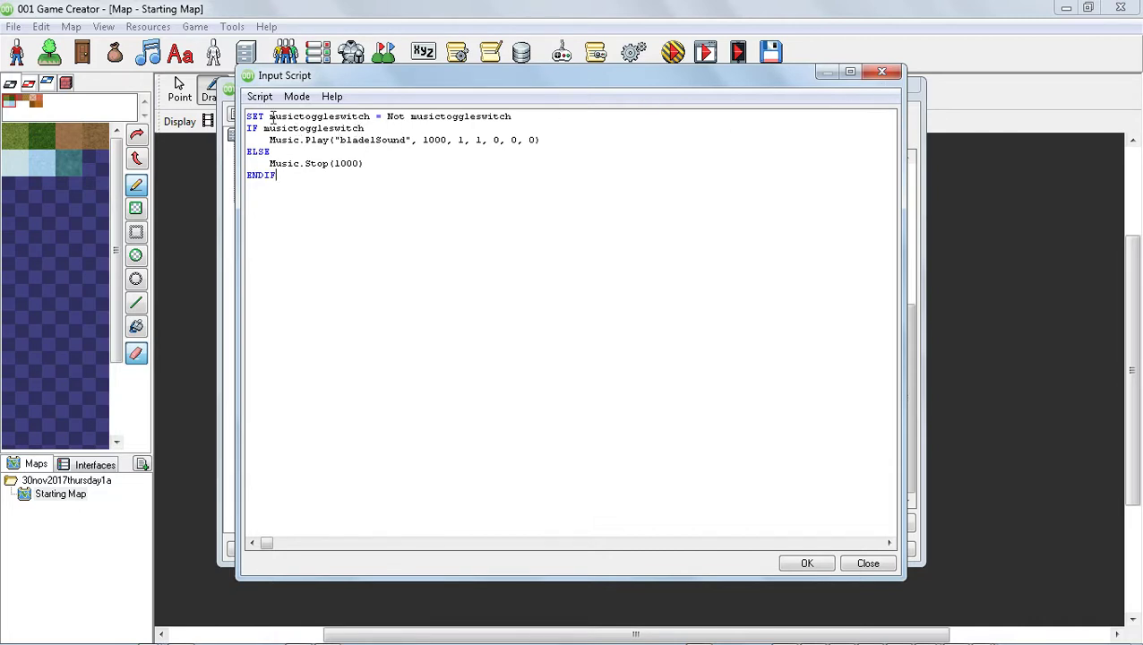
Close the script editor saving the script, then confirm the M combination and save the input triggers.
click(886, 73)
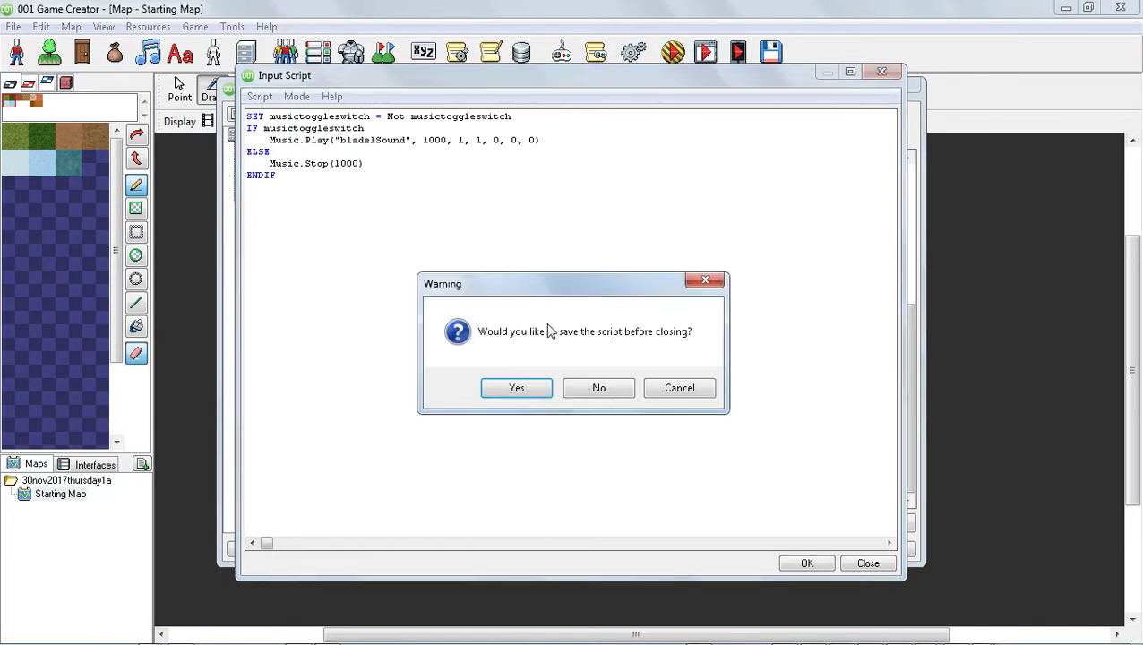
click(518, 388)
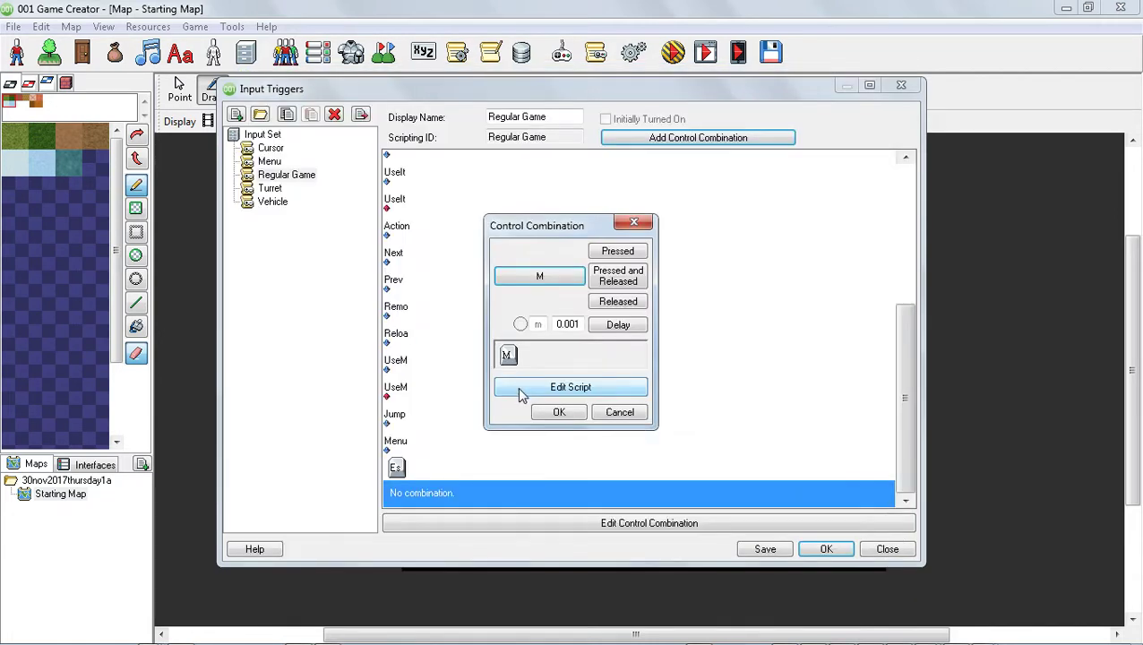
click(573, 415)
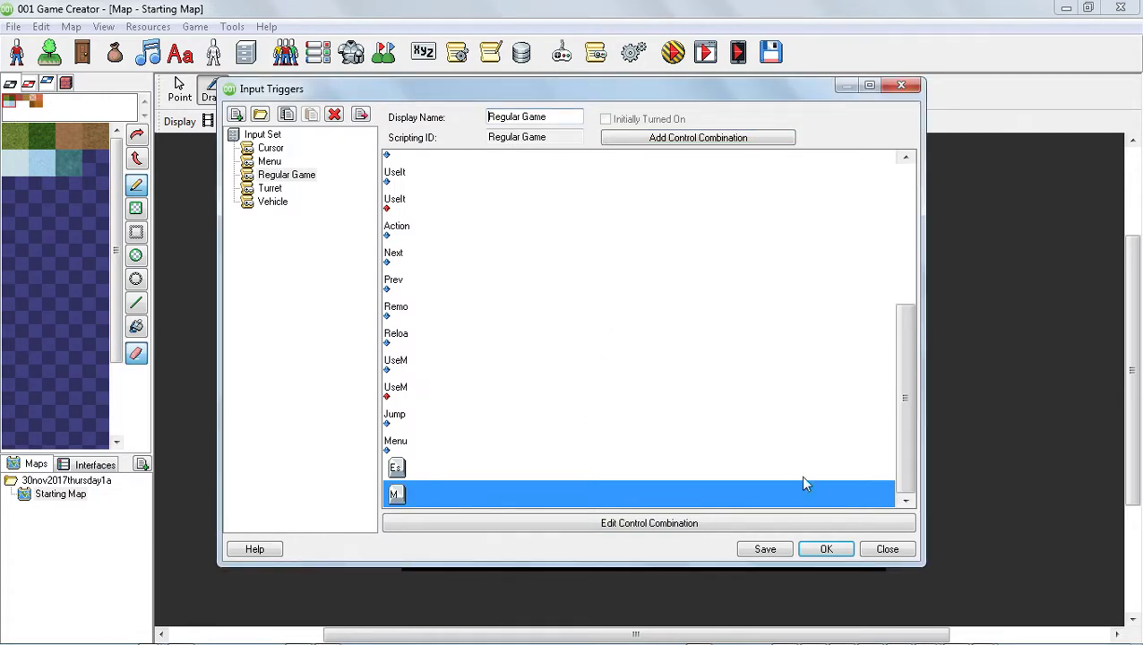
click(764, 549)
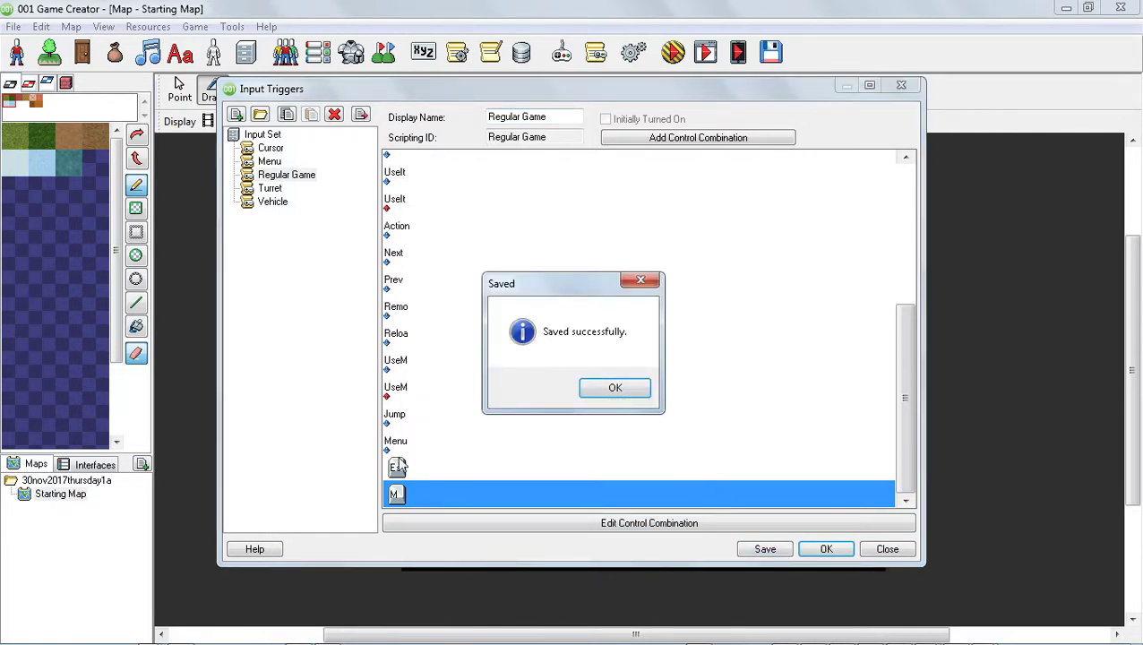
click(614, 387)
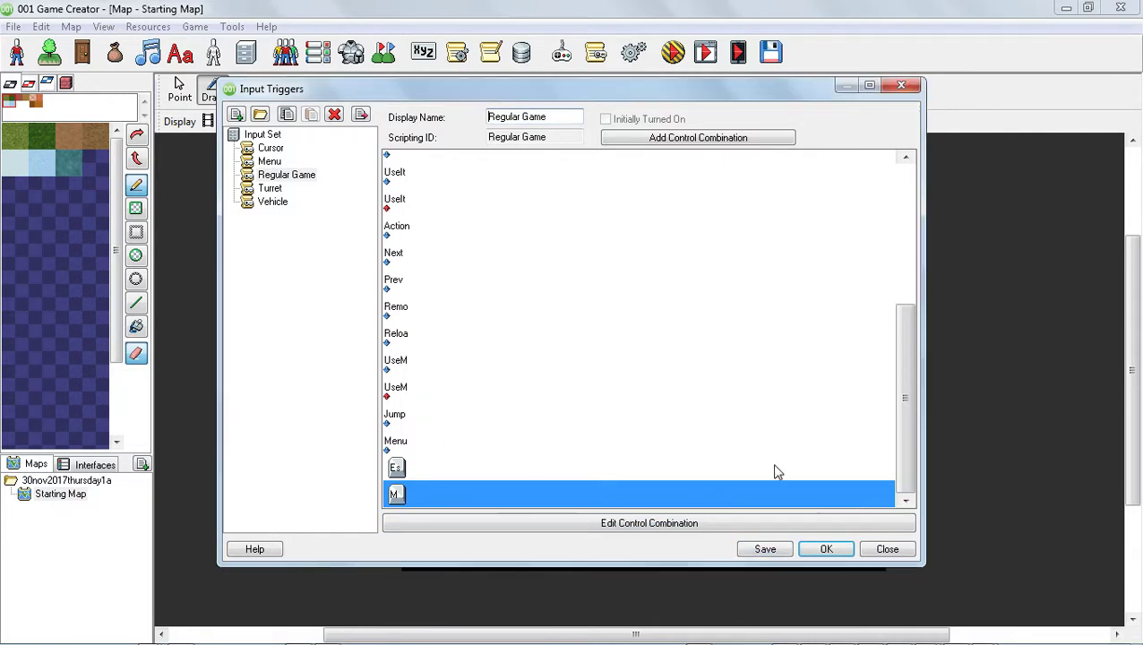
click(822, 549)
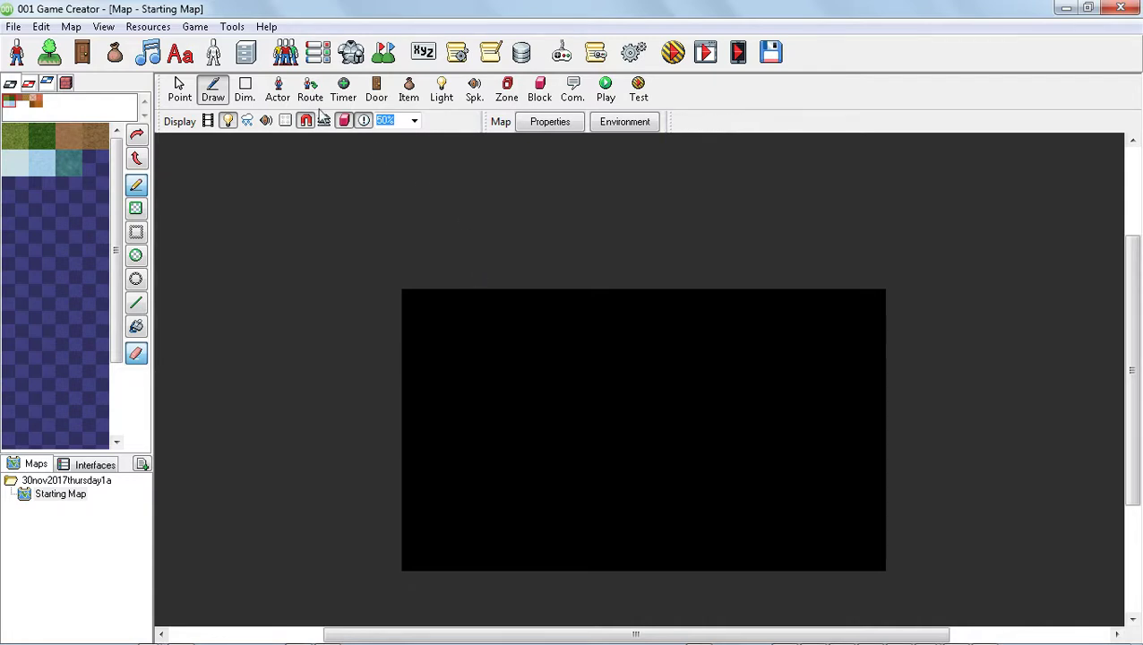
Add a new switch named musictoggle with its default value set to ON.
click(145, 28)
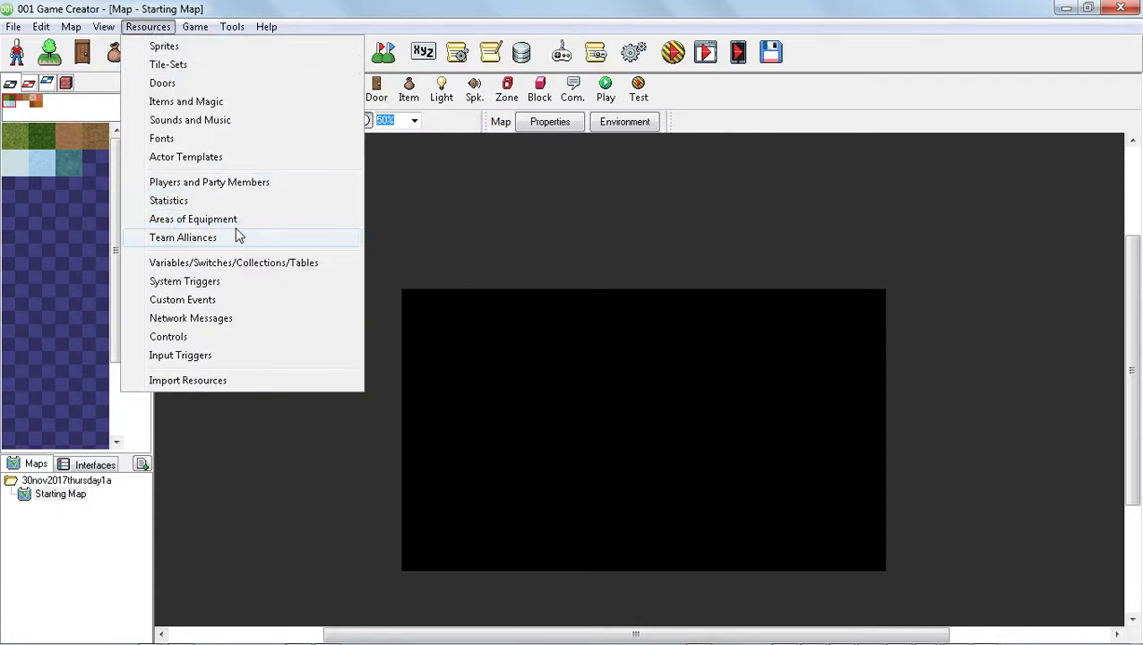
click(268, 262)
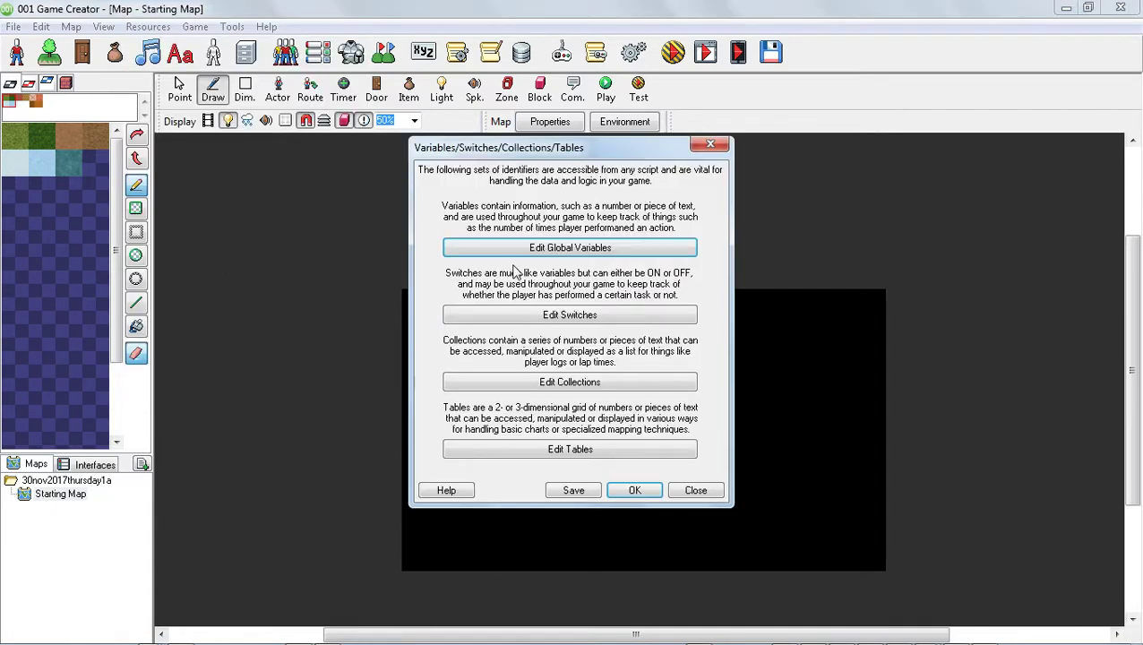
click(550, 318)
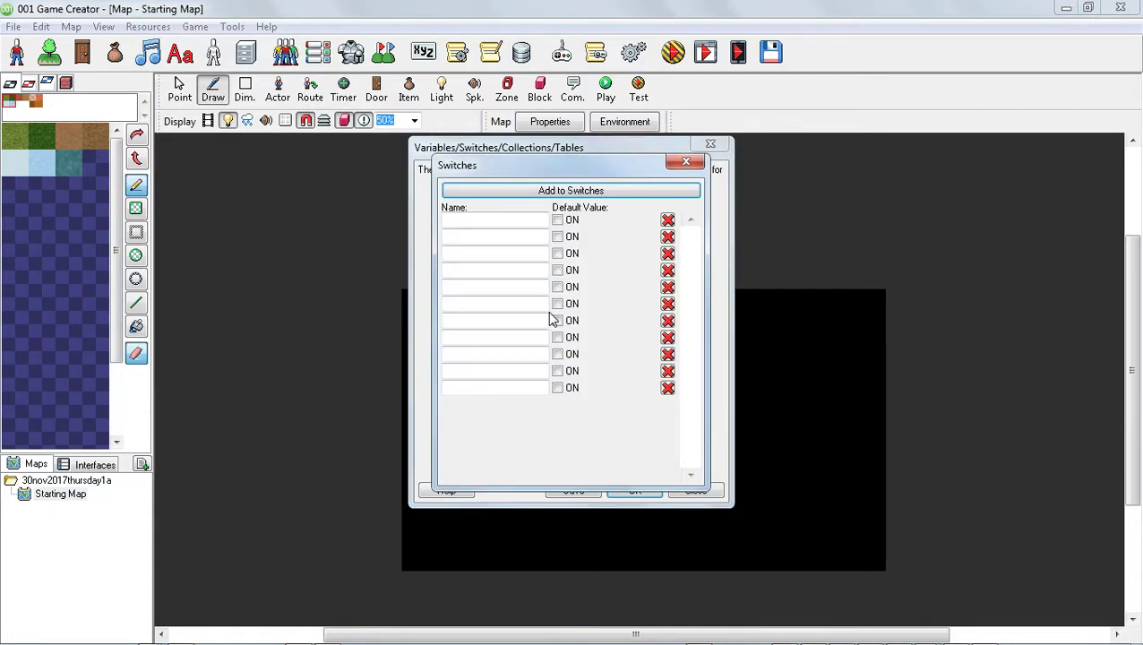
click(470, 216)
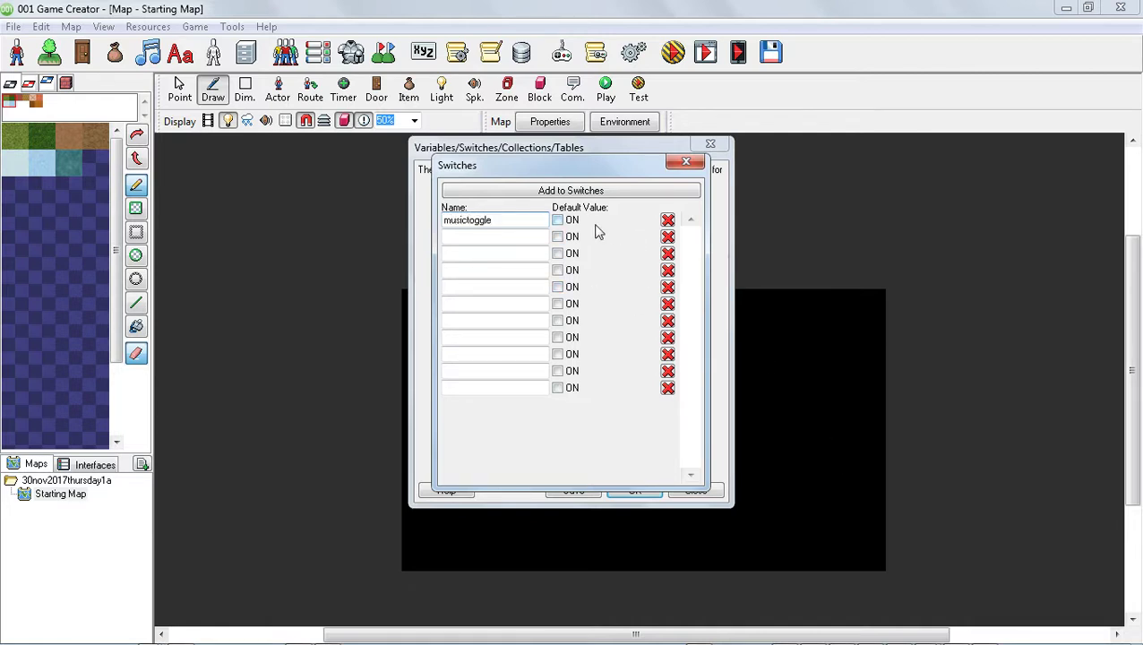
click(558, 220)
Extend the switch name to match musictoggleswitch from the Notepad script, then close the Switches dialog.
key(alt+Tab)
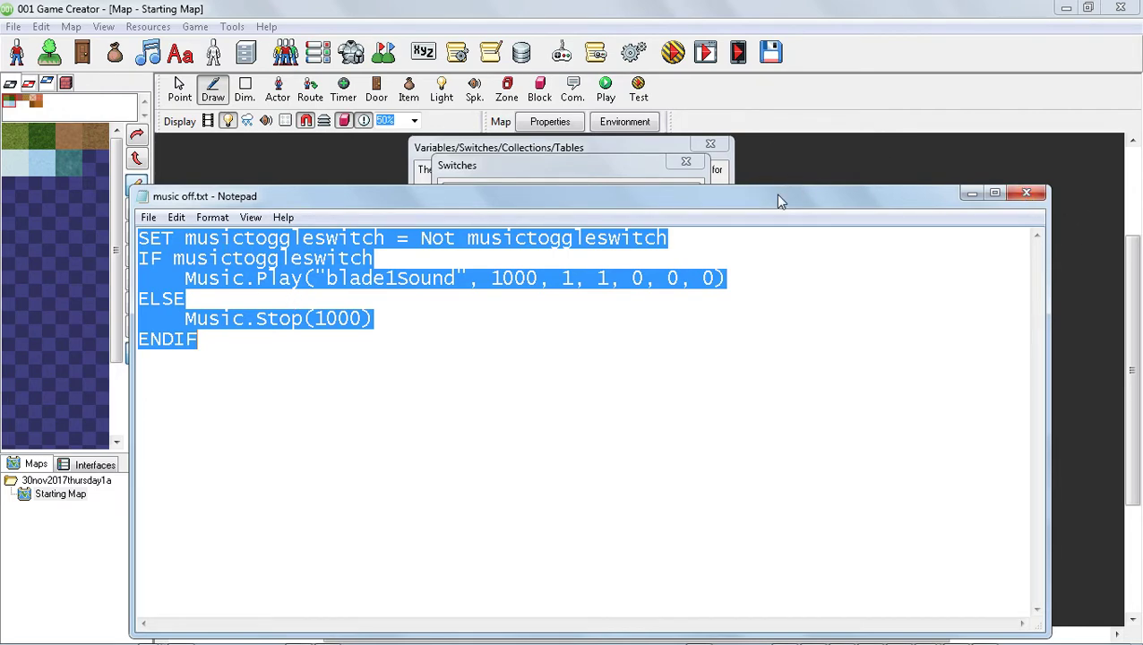
drag(778, 199, 974, 476)
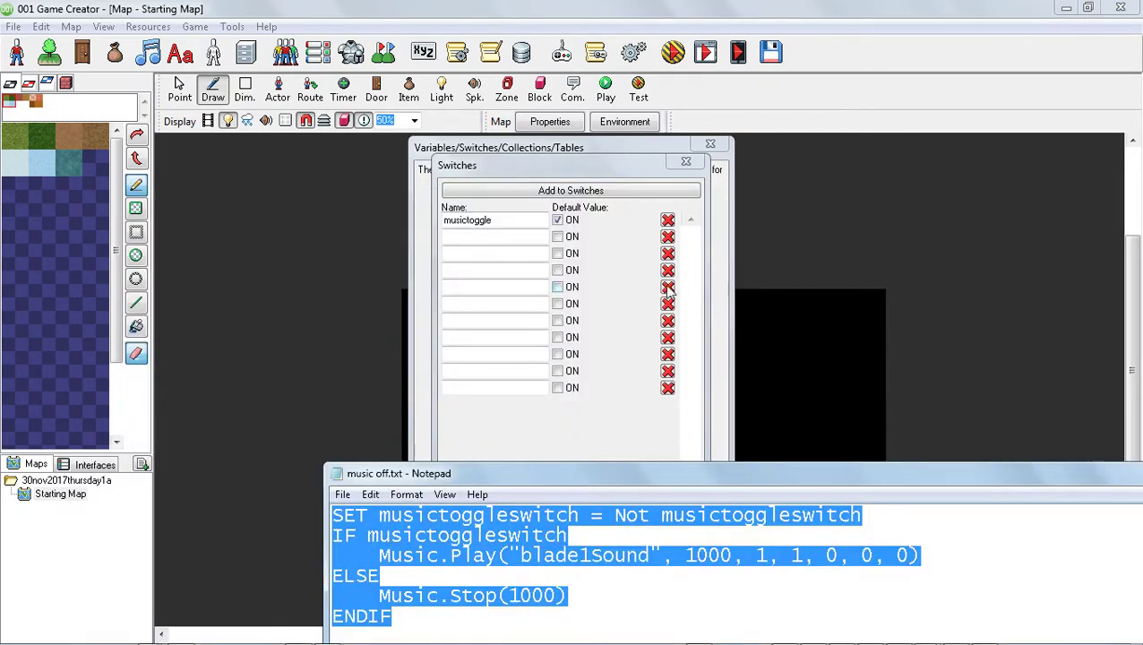
click(500, 220)
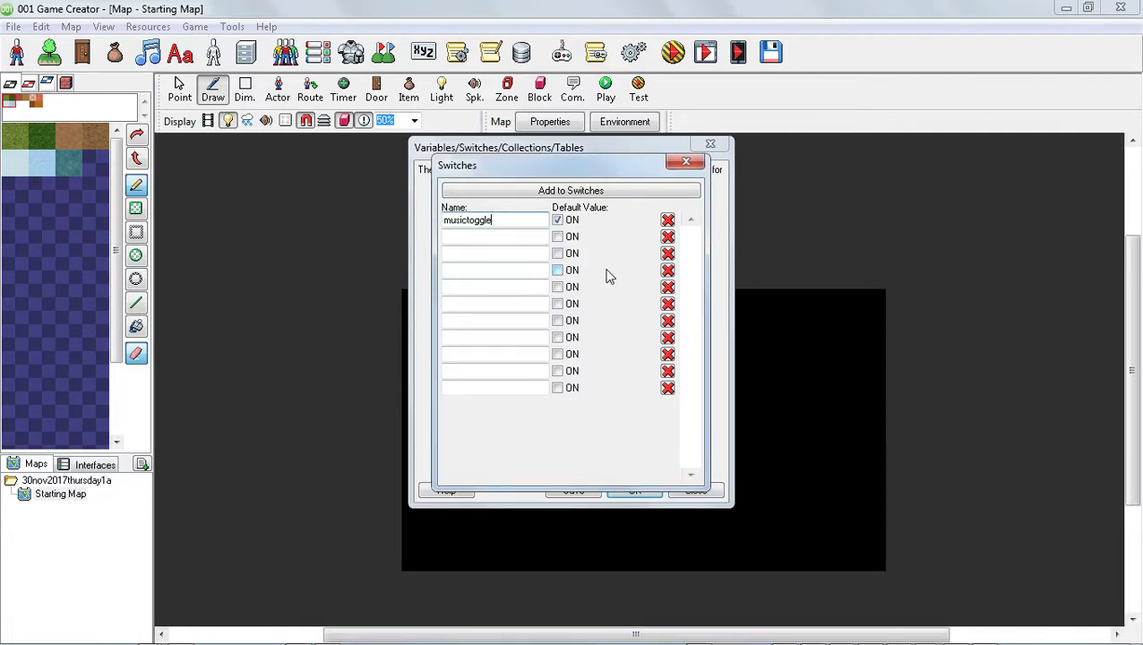
text(switch)
click(688, 162)
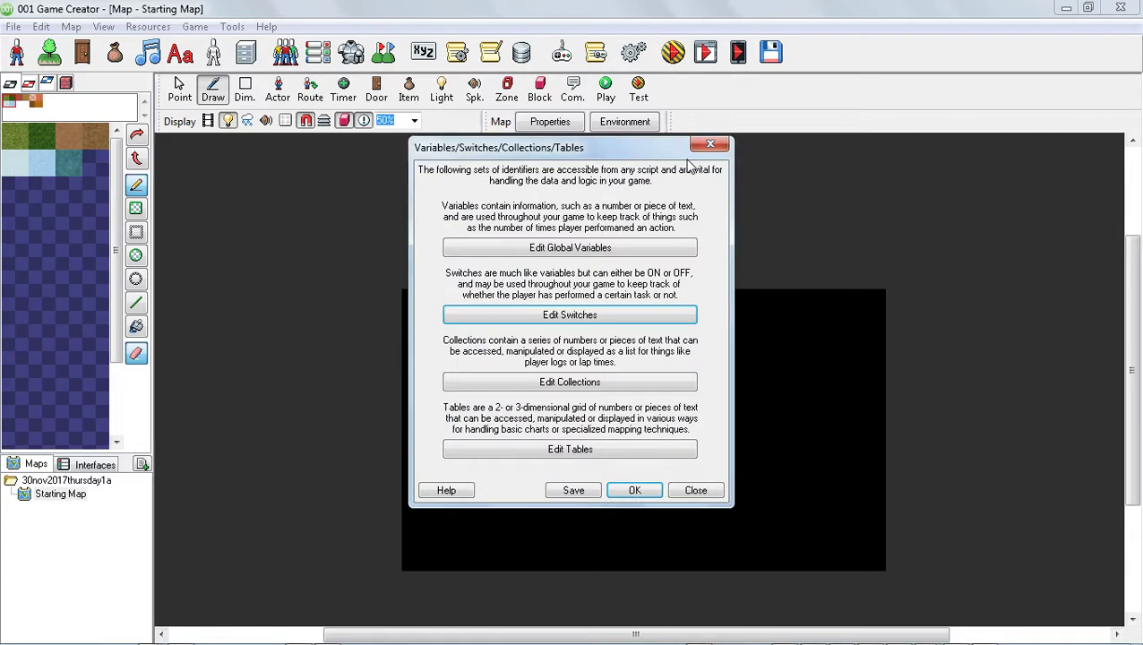
Add a global variable named timer1 and close the Global Variables dialog.
click(627, 248)
click(479, 287)
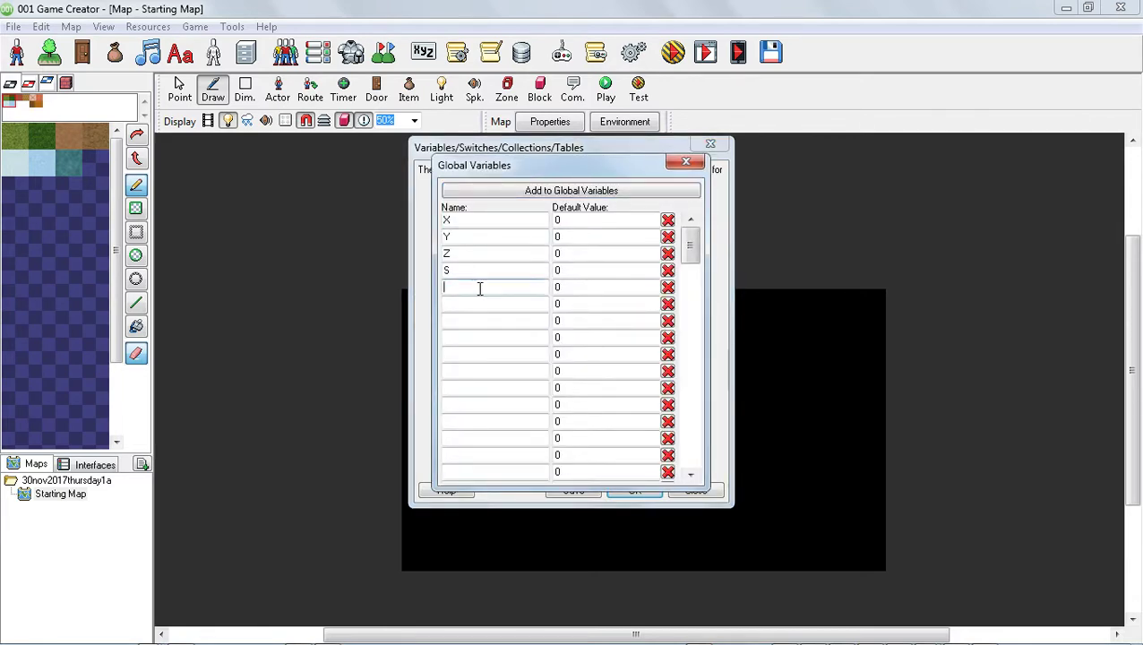
mouse_move(1138, 632)
text(timer1)
click(686, 162)
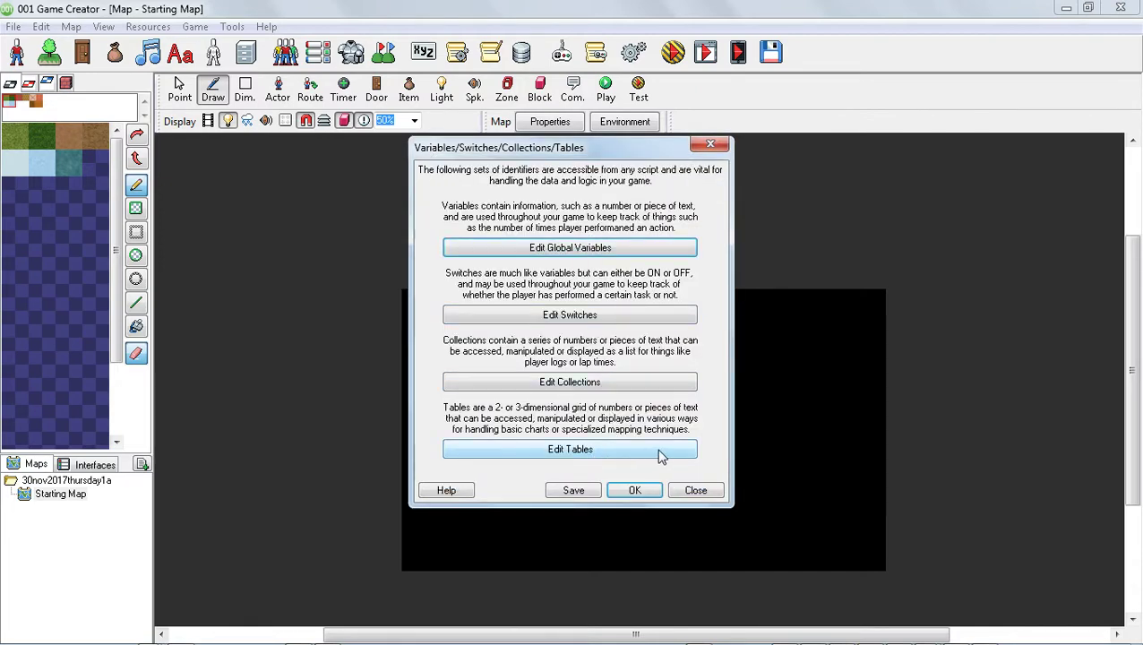
Save the variables and switches, then close the Variables/Switches/Collections/Tables dialog.
click(573, 491)
click(614, 387)
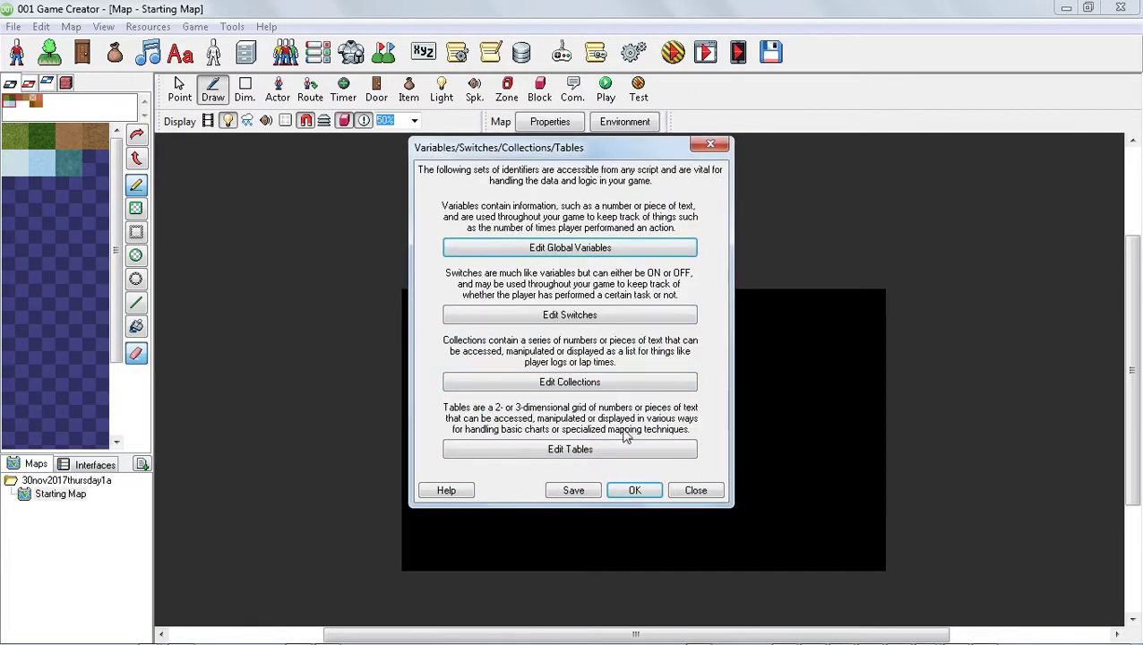
click(634, 490)
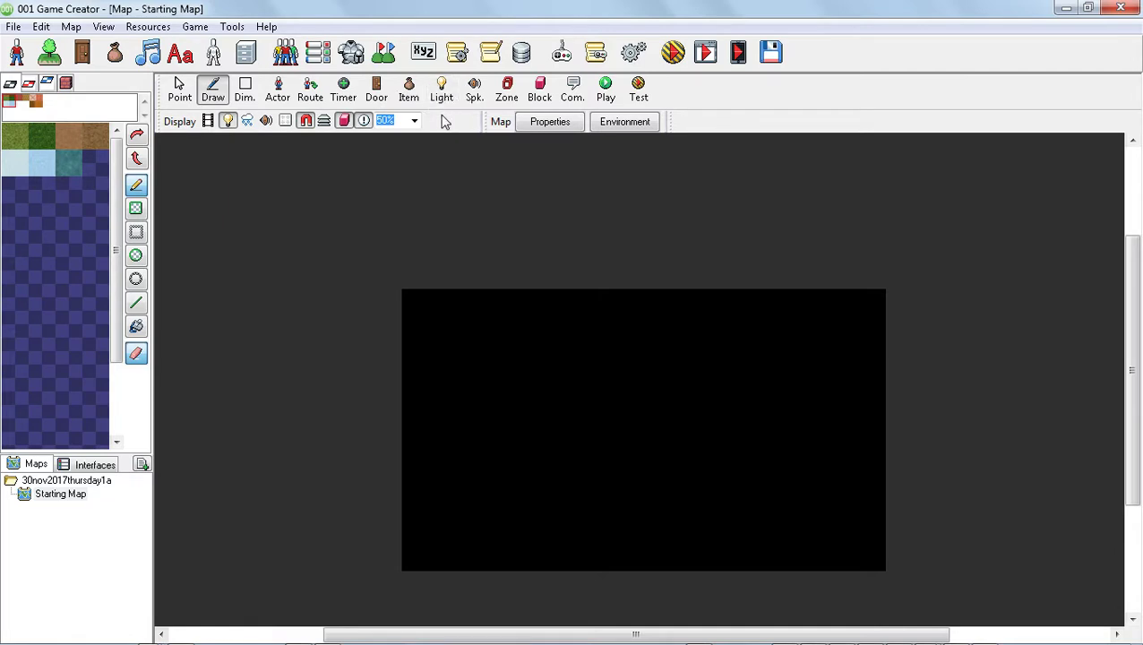
Place a timer at the map's top-left corner and set its timer interval to 1.
click(349, 91)
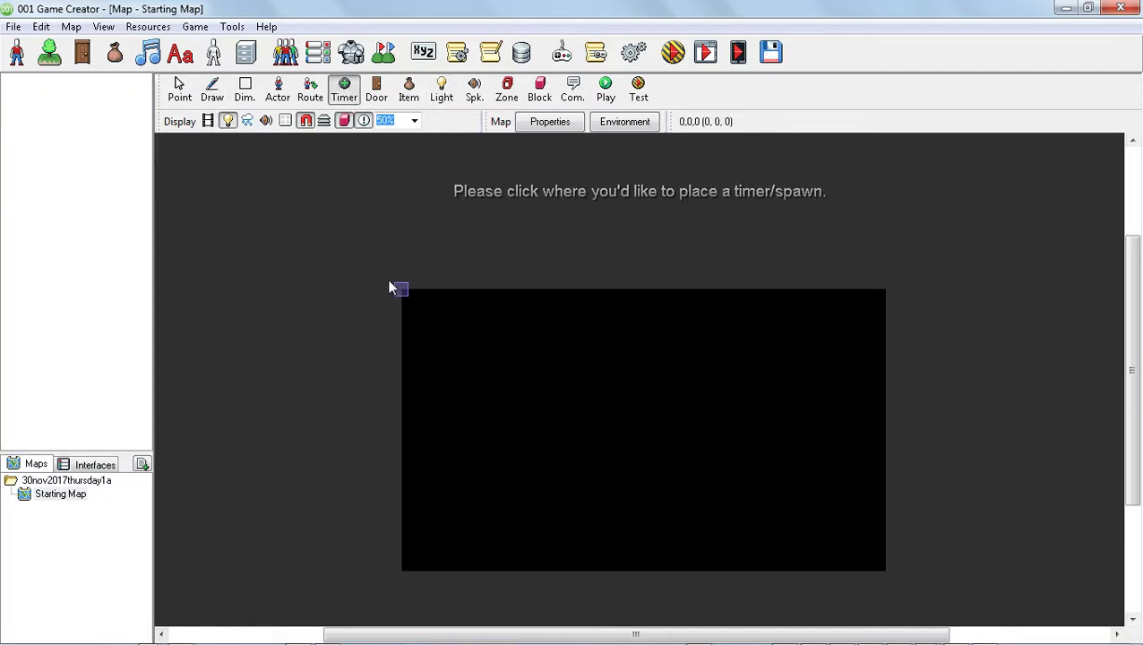
click(392, 285)
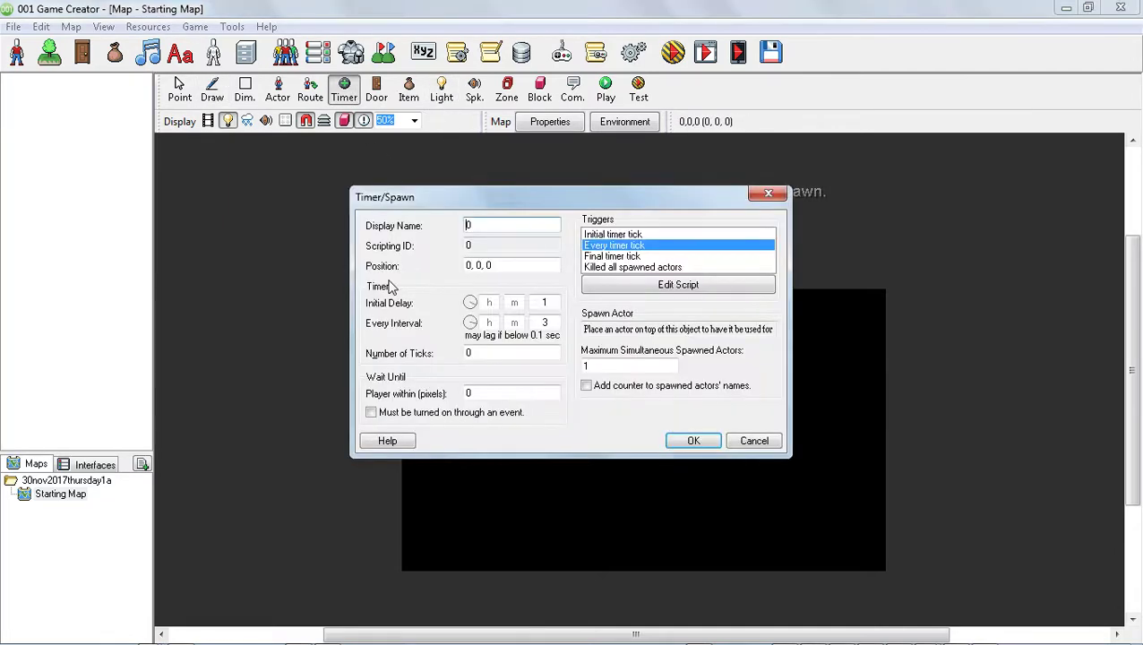
double_click(544, 303)
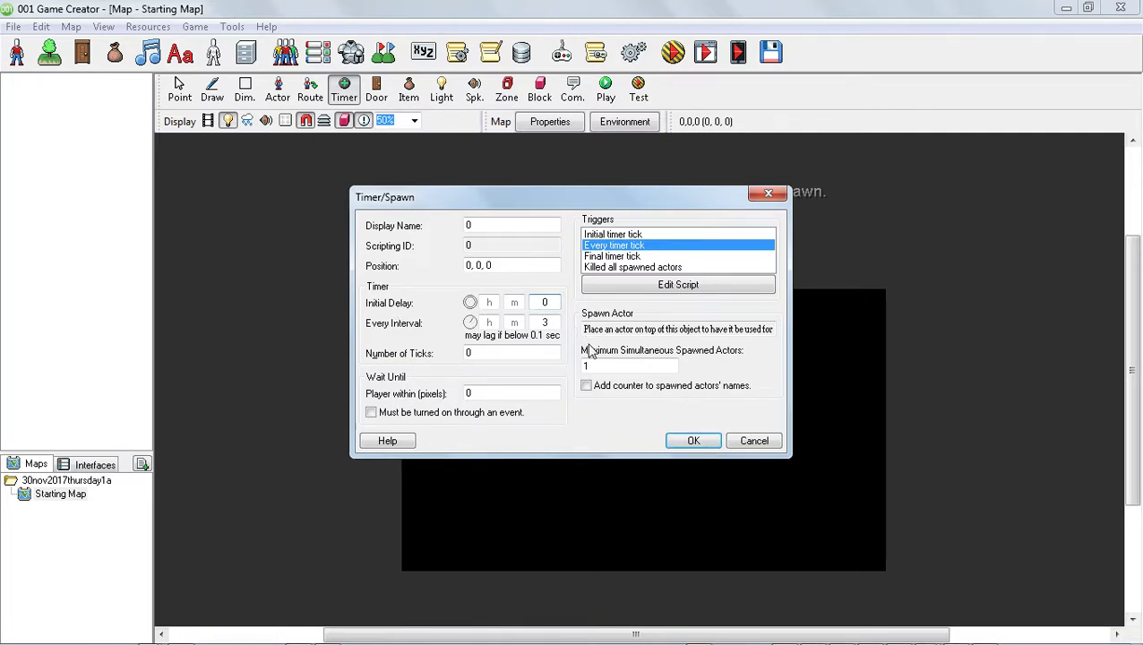
double_click(552, 318)
text(1)
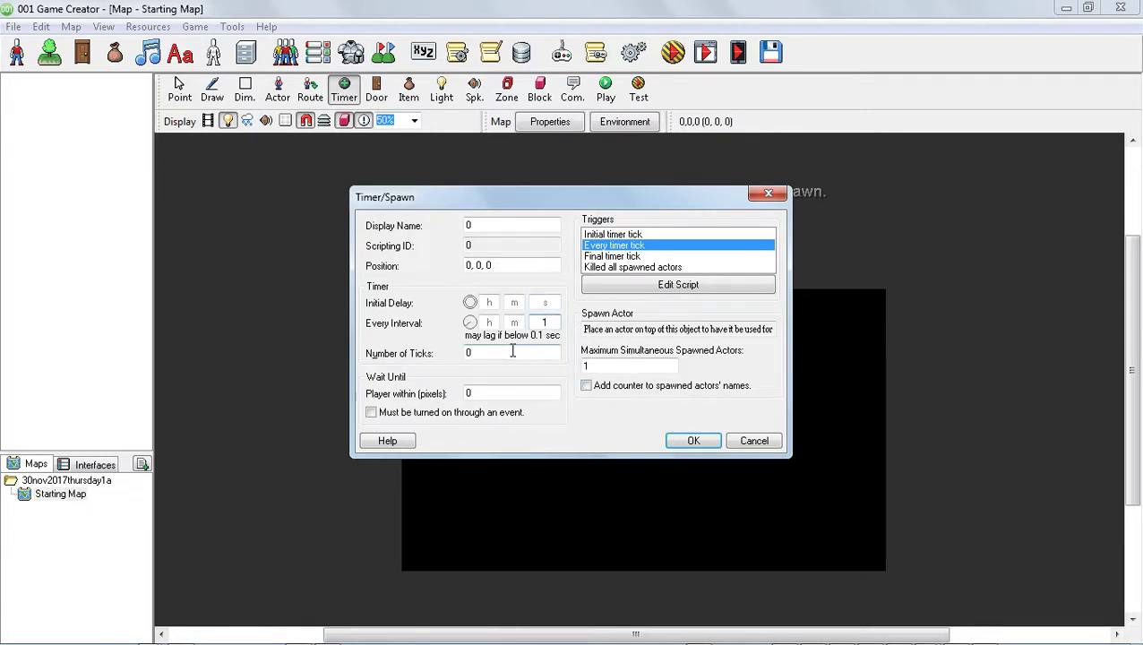
click(695, 438)
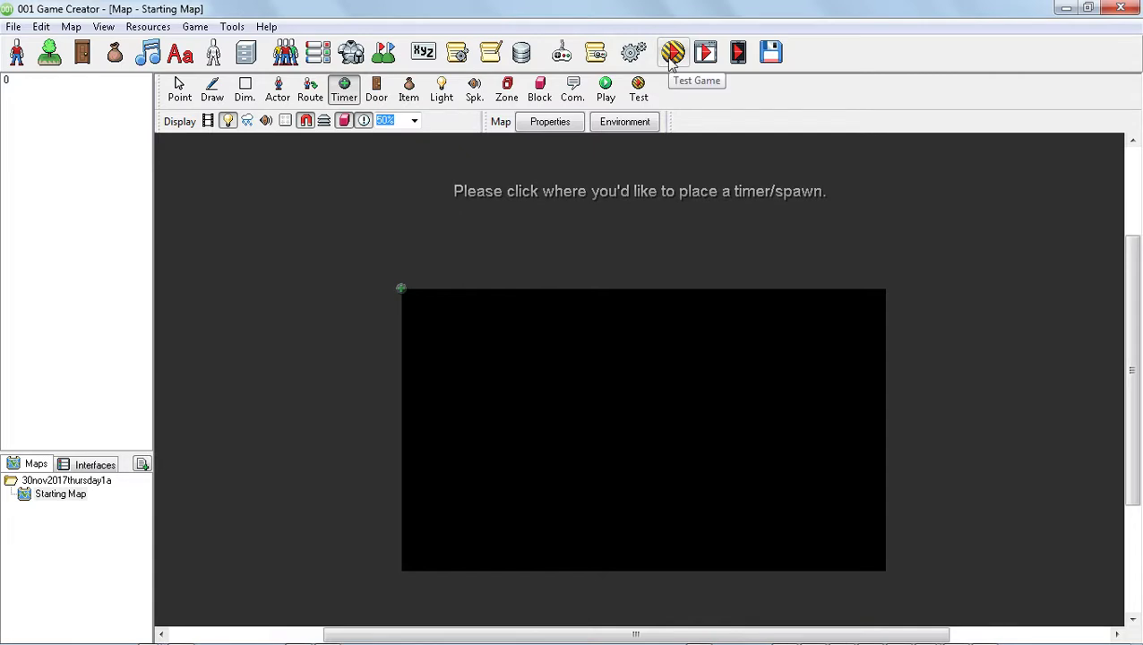
Switch to the Point tool and launch a test run of the game with the default testing options.
click(179, 93)
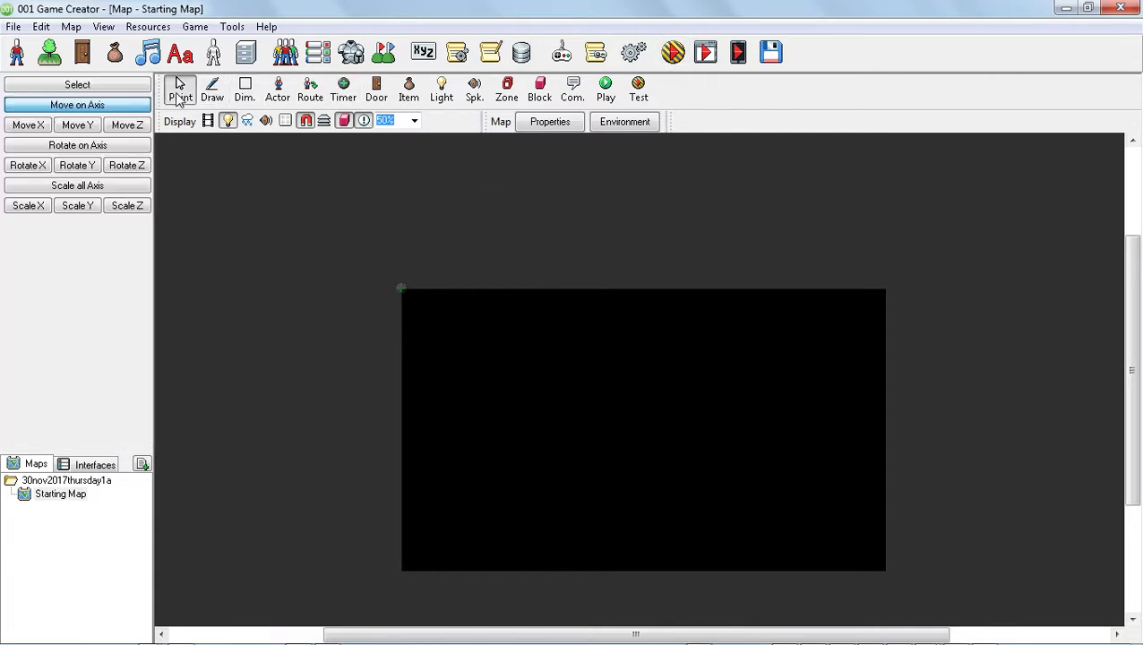
click(673, 57)
click(523, 390)
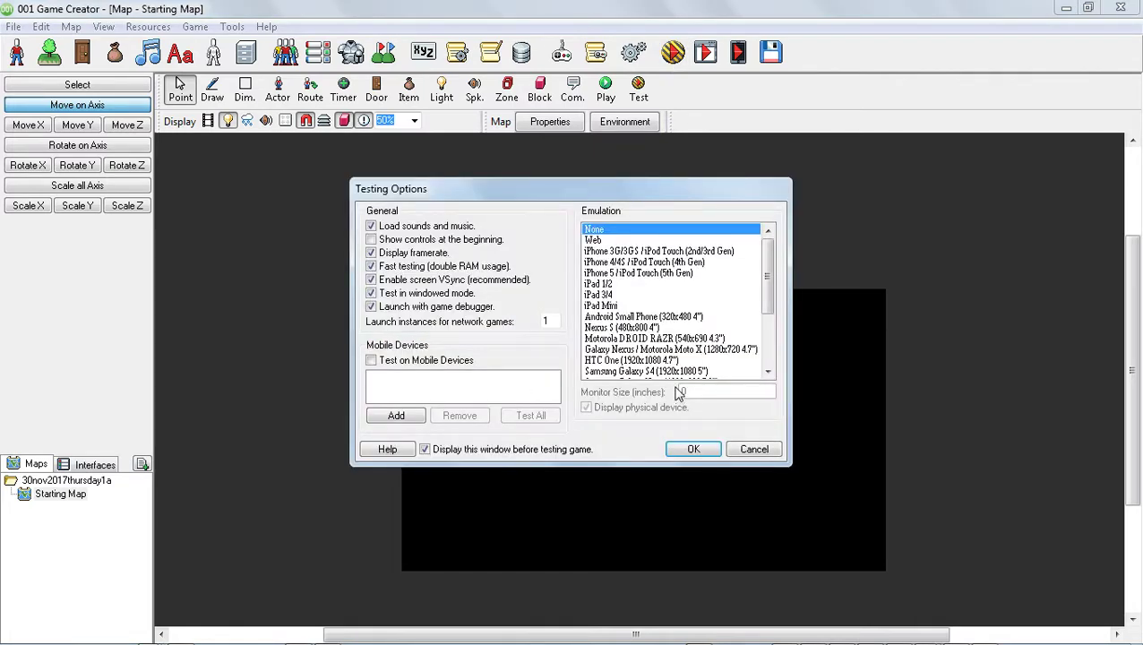
click(688, 452)
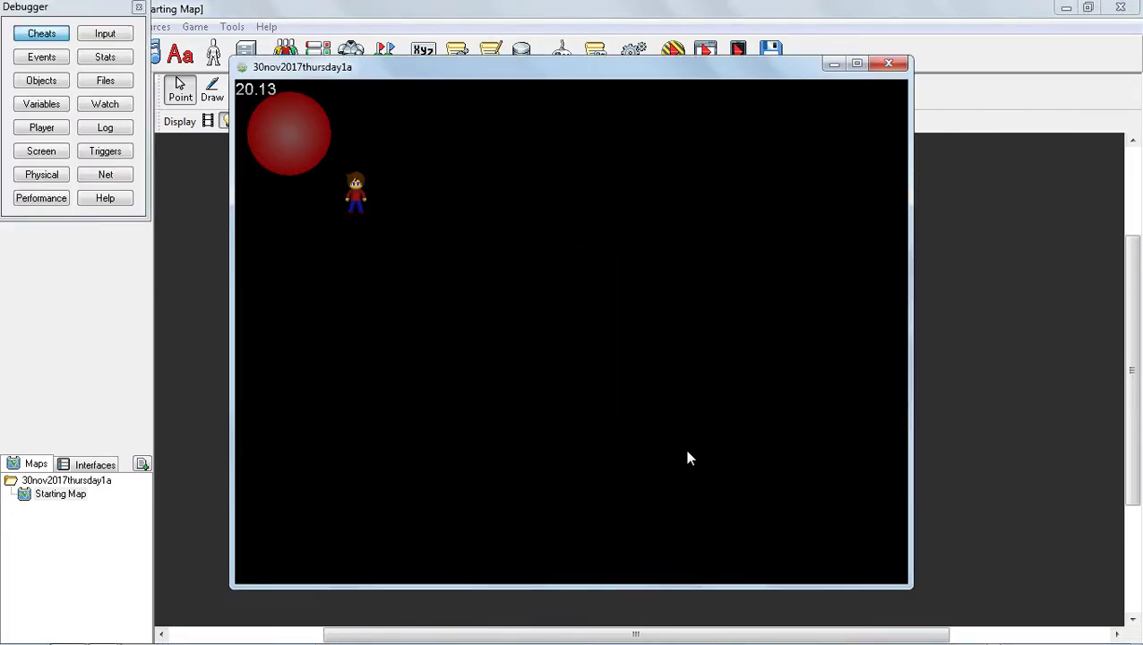
Walk the player character around the test window with the arrow keys, then close the test window.
key(Up)
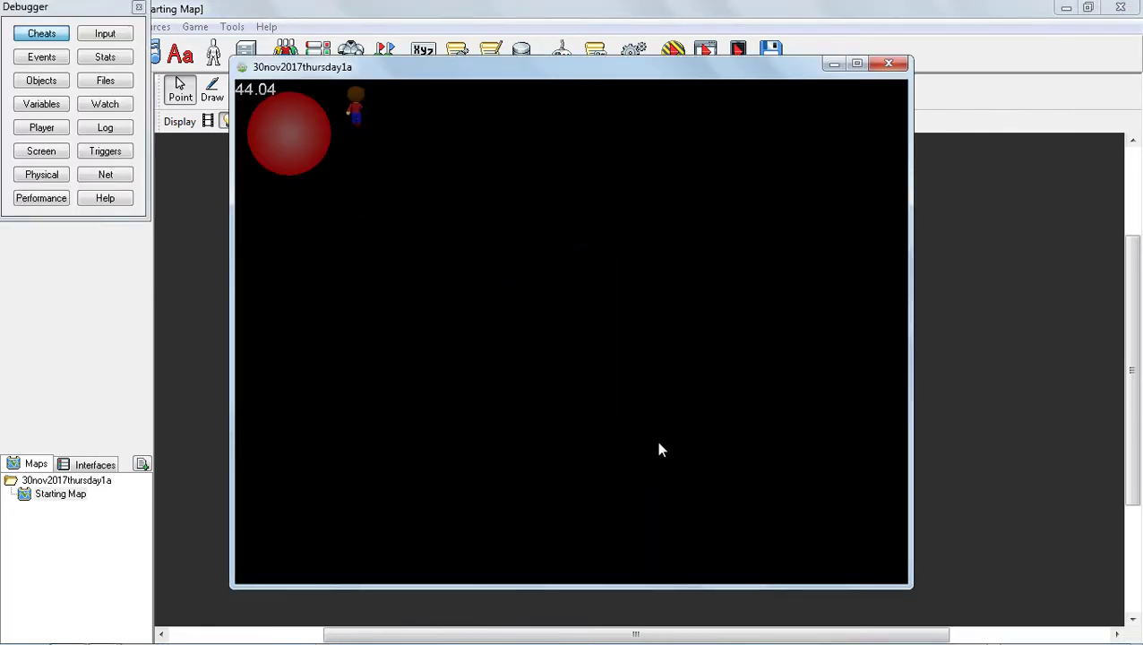
key(Right)
key(Left)
key(Down)
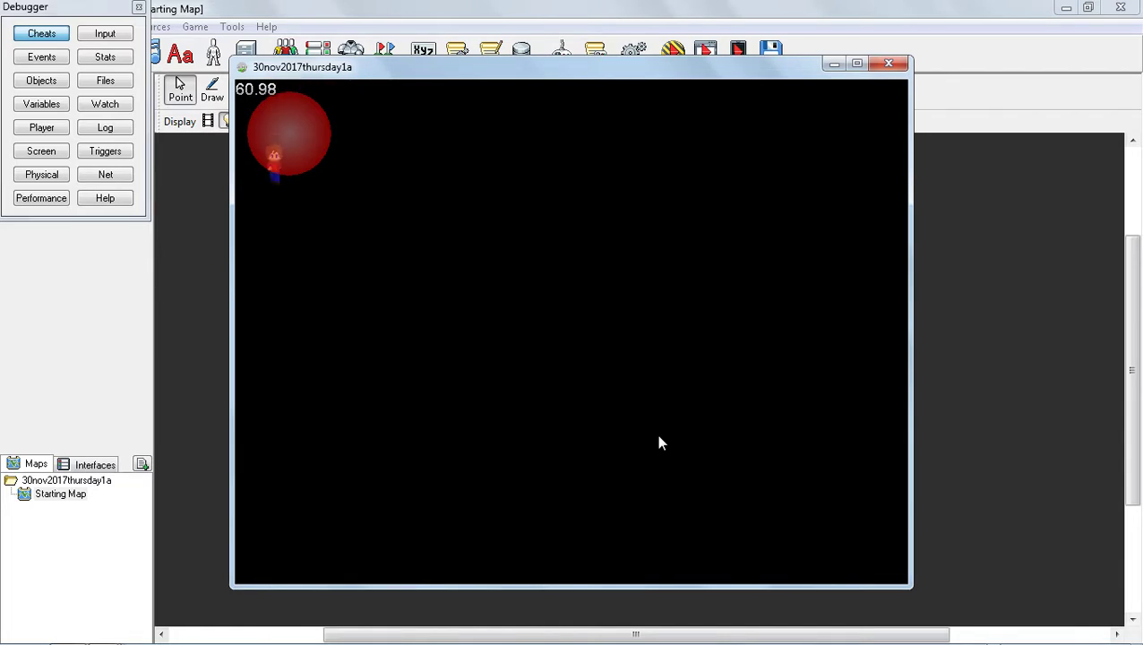
key(Right)
key(Right)
key(Down)
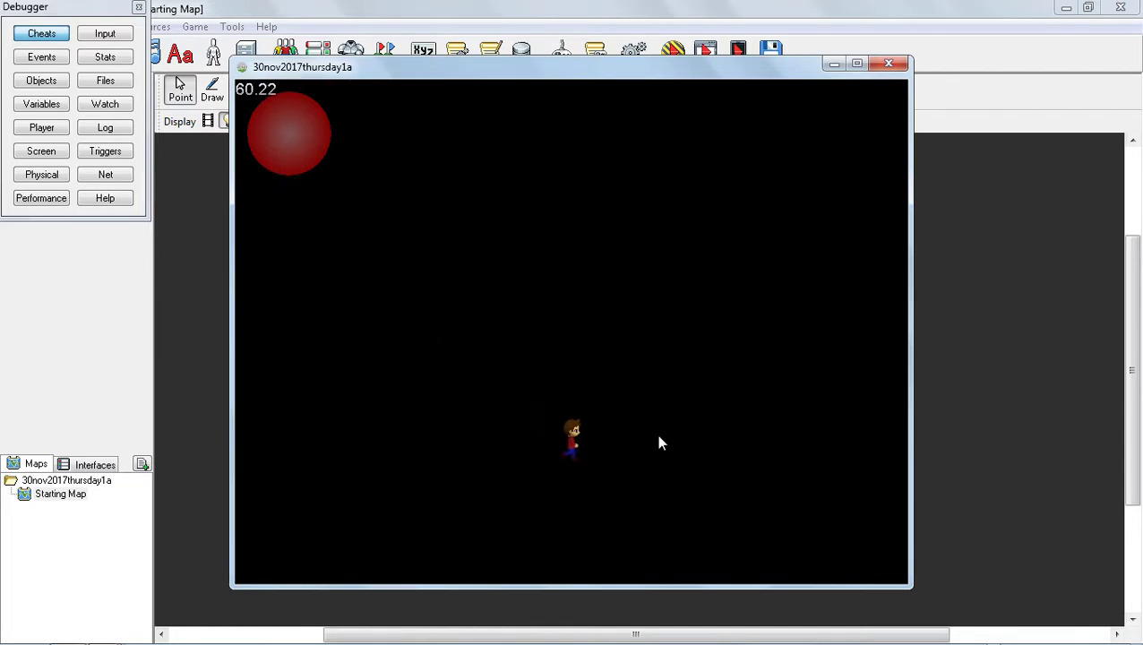
key(Up)
key(Right)
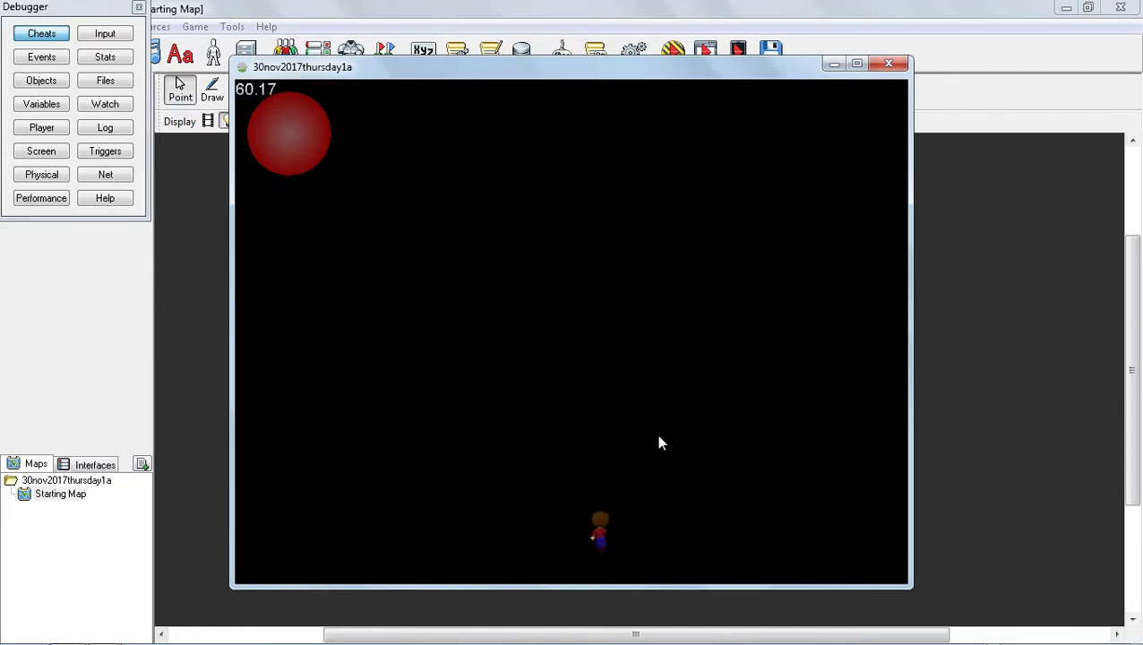
key(Right)
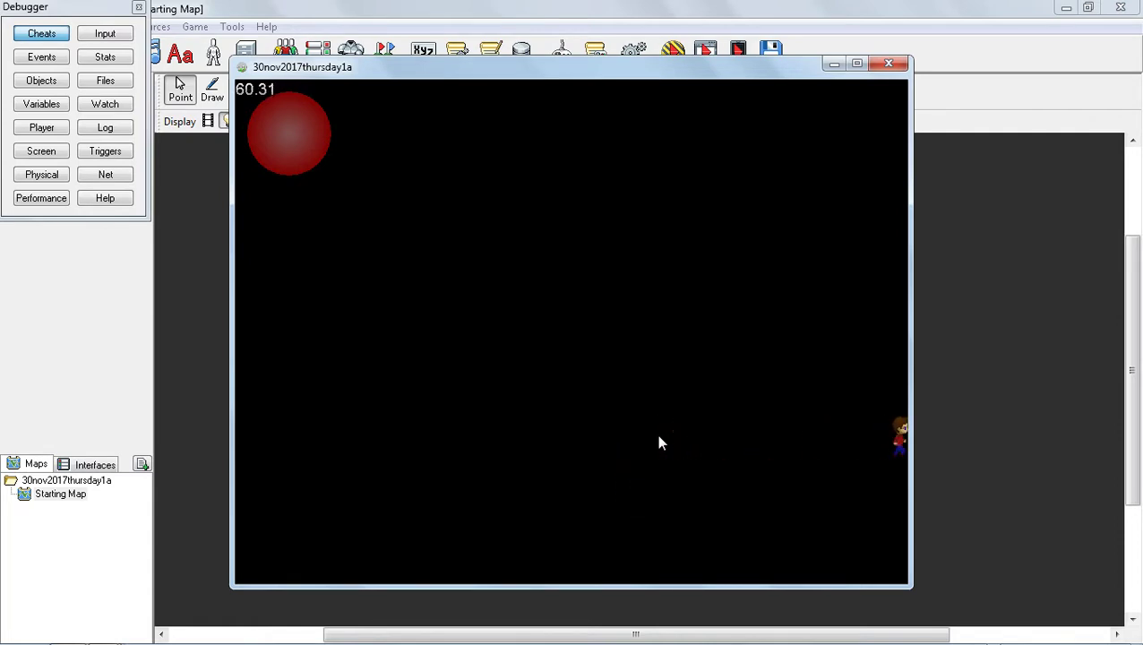
key(Left)
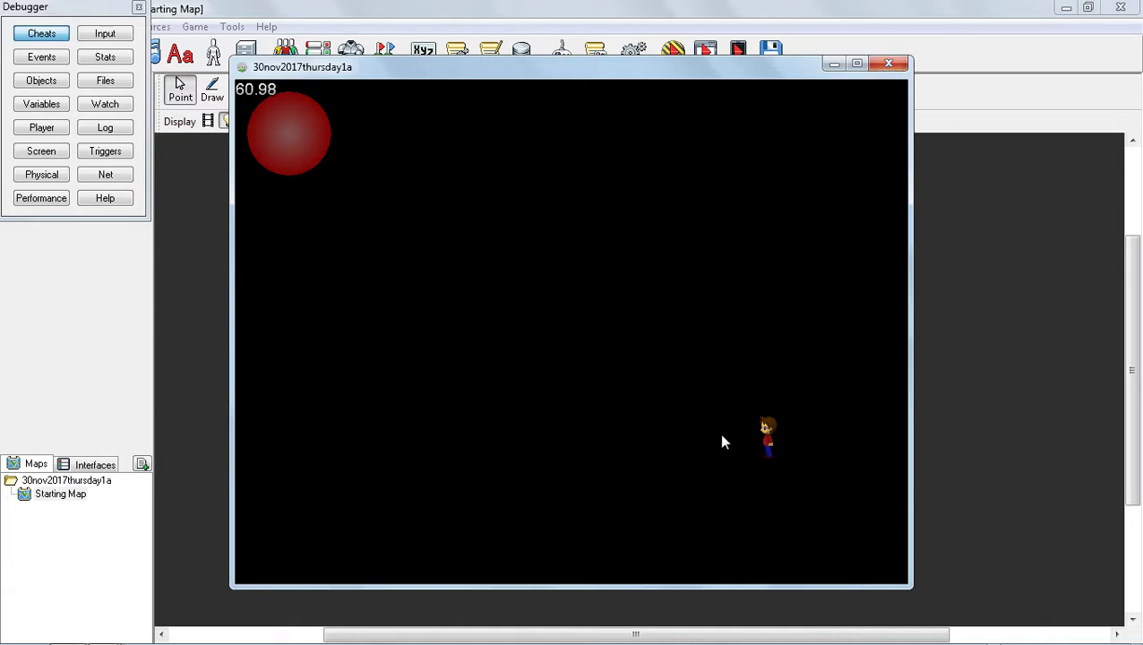
click(888, 64)
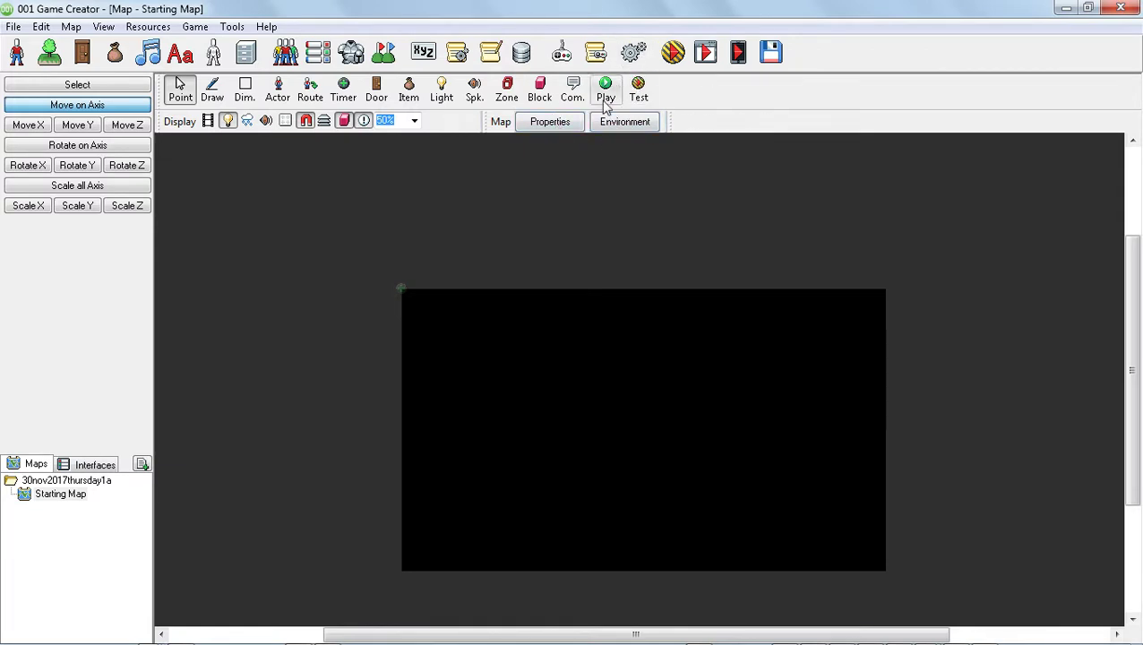
Open Game Settings and turn off the standard main menu, game webpage and launch logo branding options.
click(633, 51)
click(471, 360)
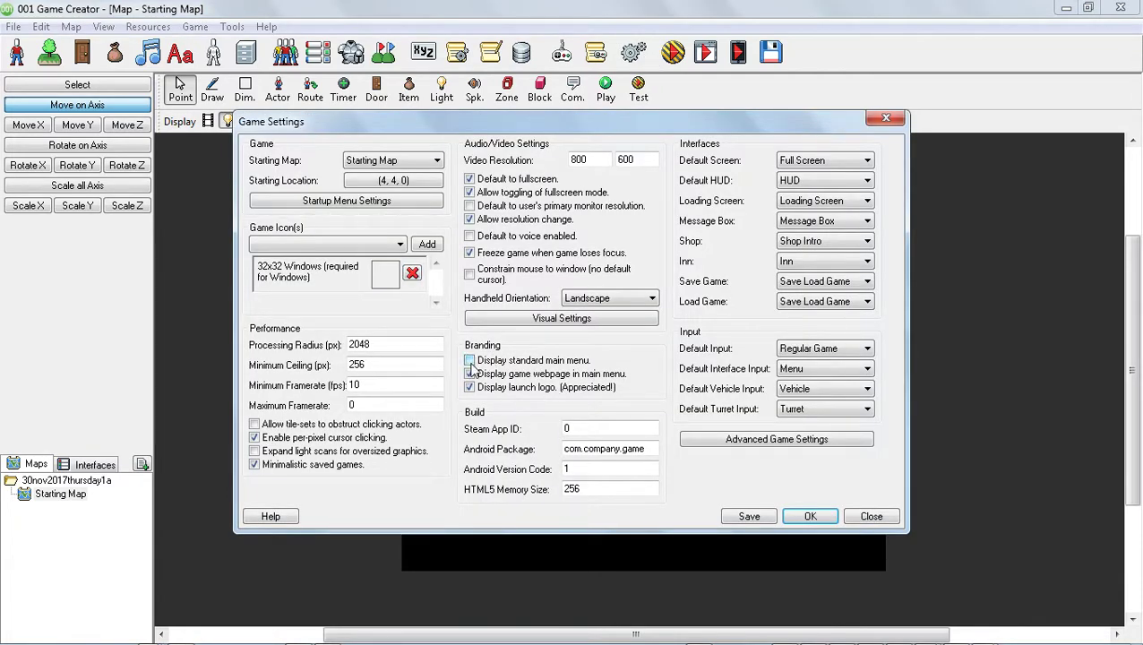
click(469, 373)
click(469, 387)
Set the default HUD, Shop, Inn, Save Game and Load Game interfaces to (None) and save the settings.
click(811, 183)
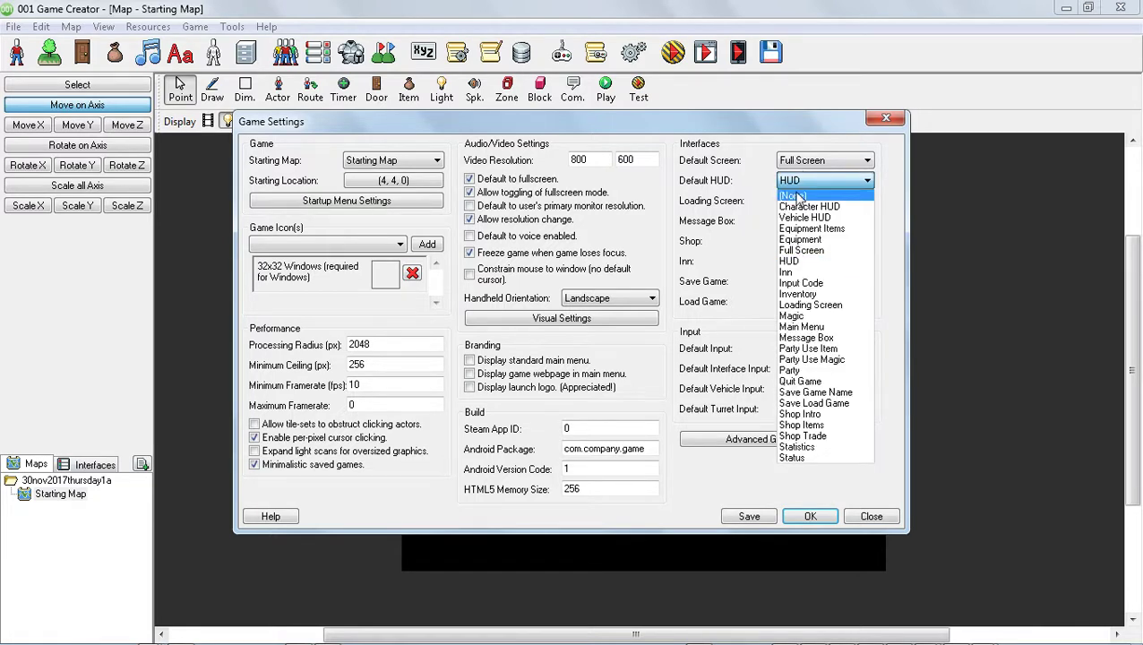
click(792, 196)
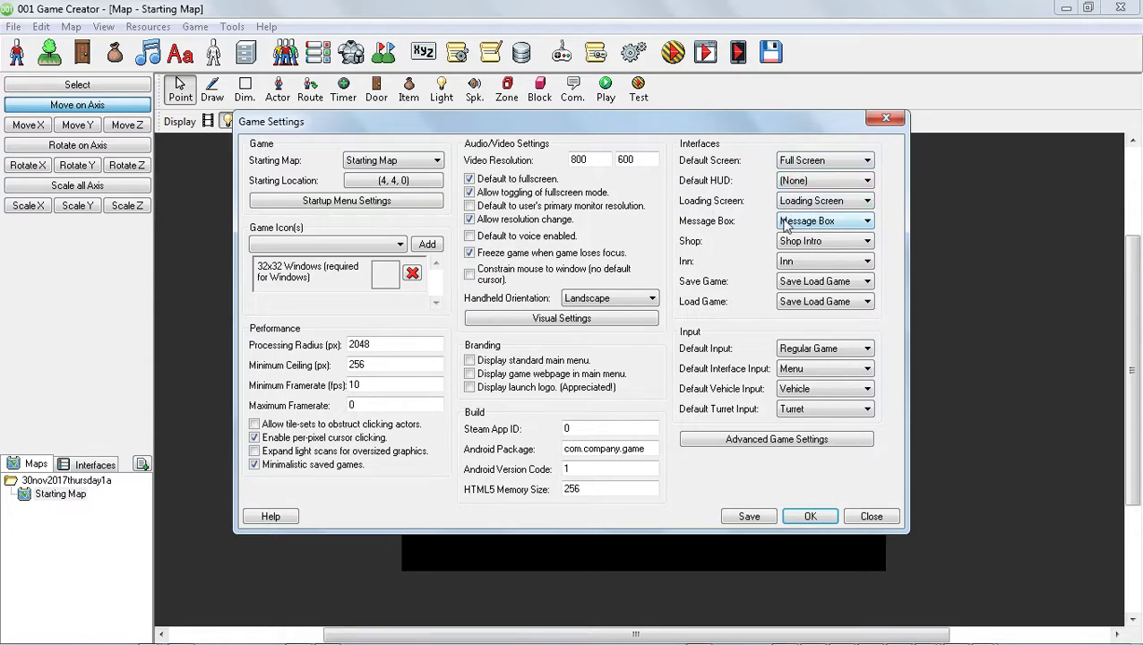
click(804, 242)
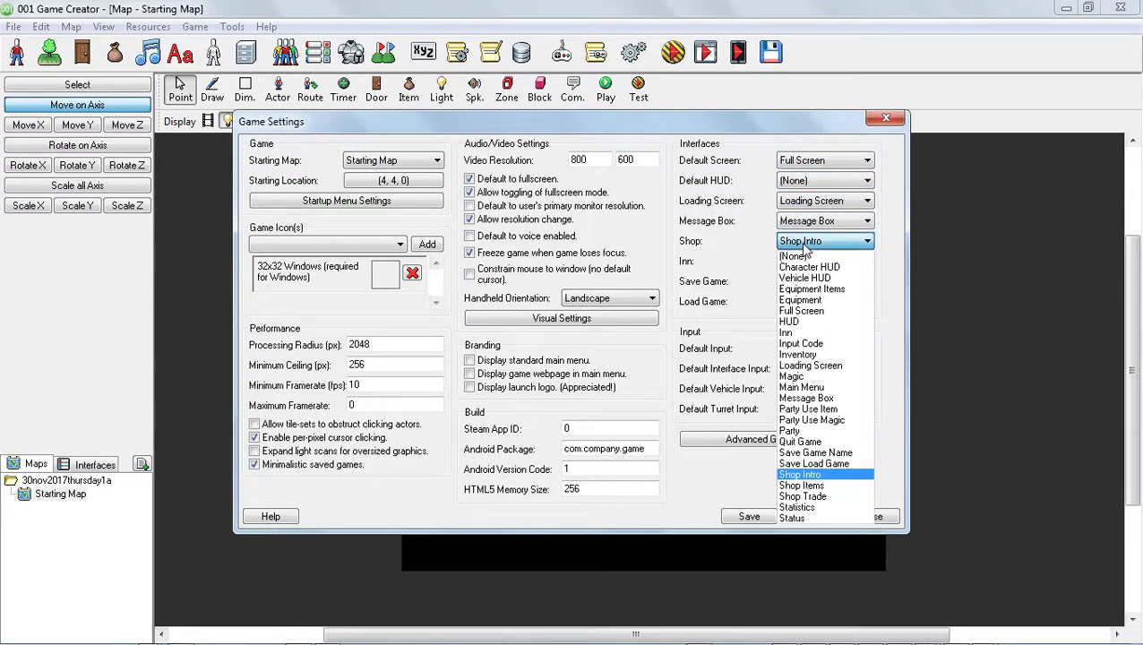
click(817, 260)
click(817, 262)
click(810, 274)
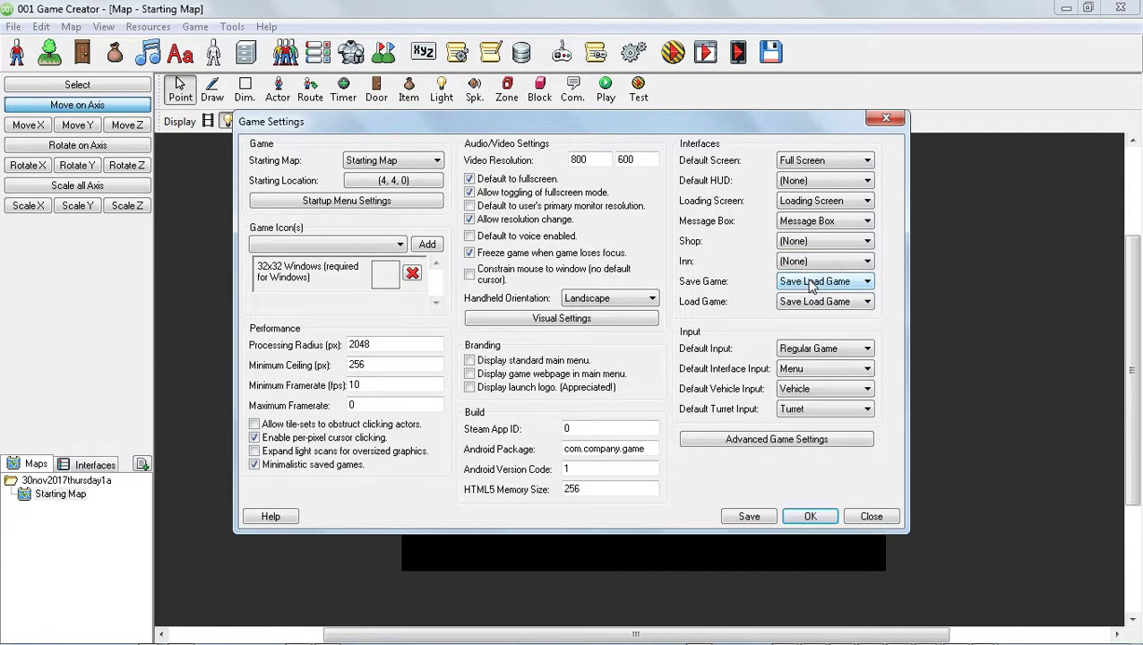
click(809, 281)
click(811, 296)
click(812, 303)
click(807, 317)
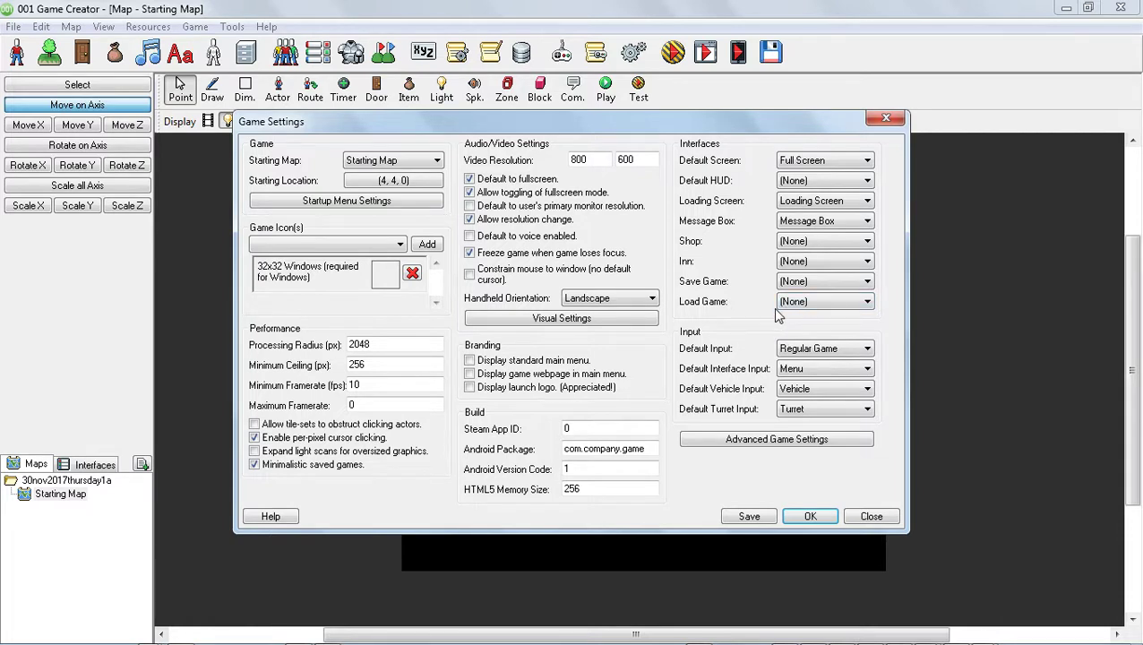
click(750, 516)
click(631, 392)
Set the video resolution to 1360 by 768, then save and close Game Settings.
drag(608, 159, 511, 161)
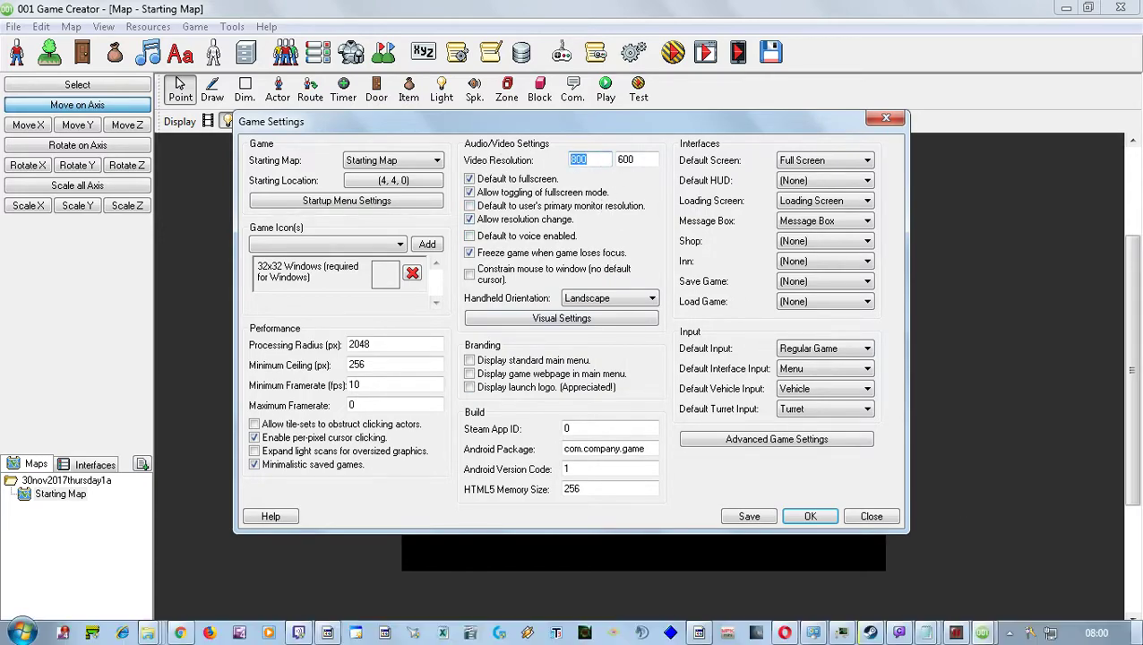
mouse_move(1138, 633)
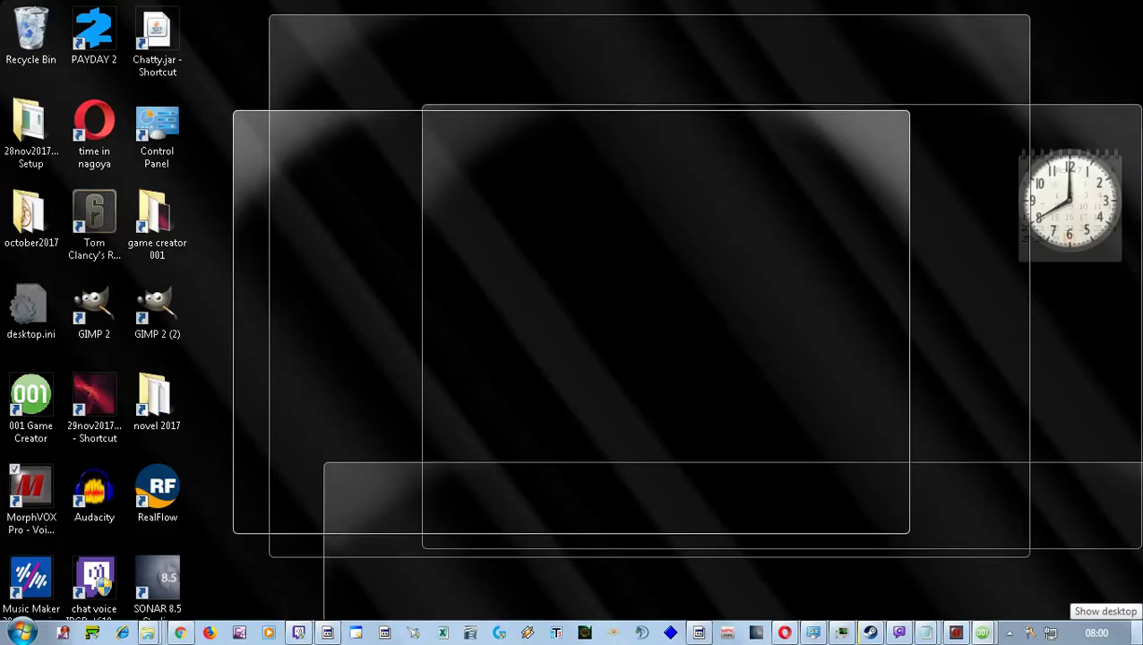
text(13)
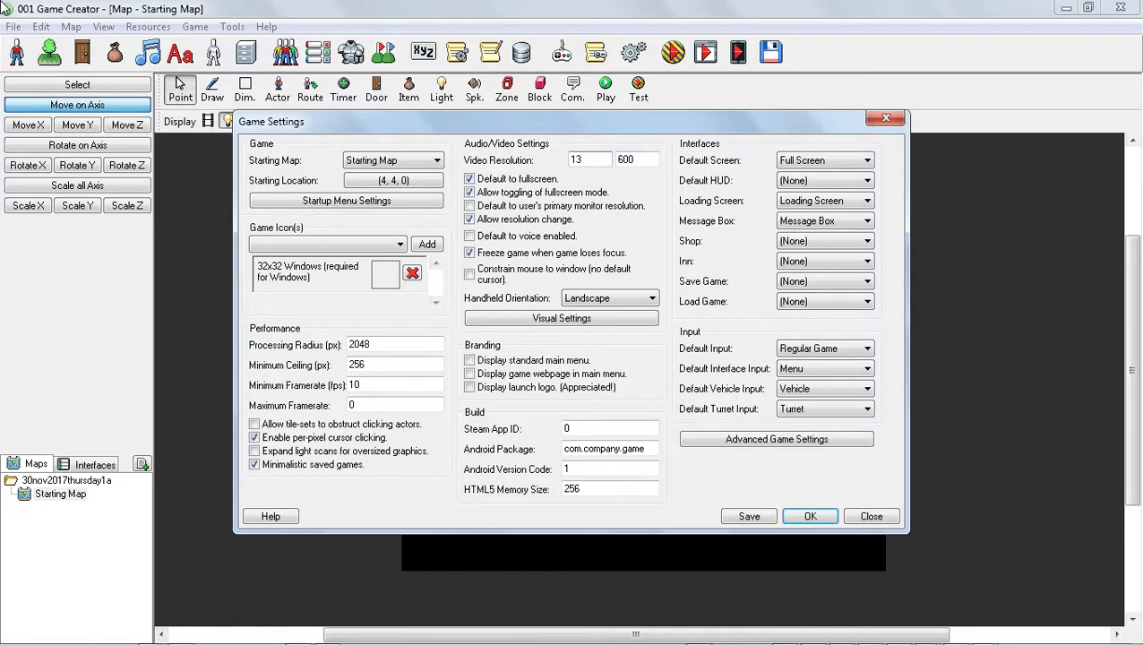
text(0)
key(Tab)
text(768)
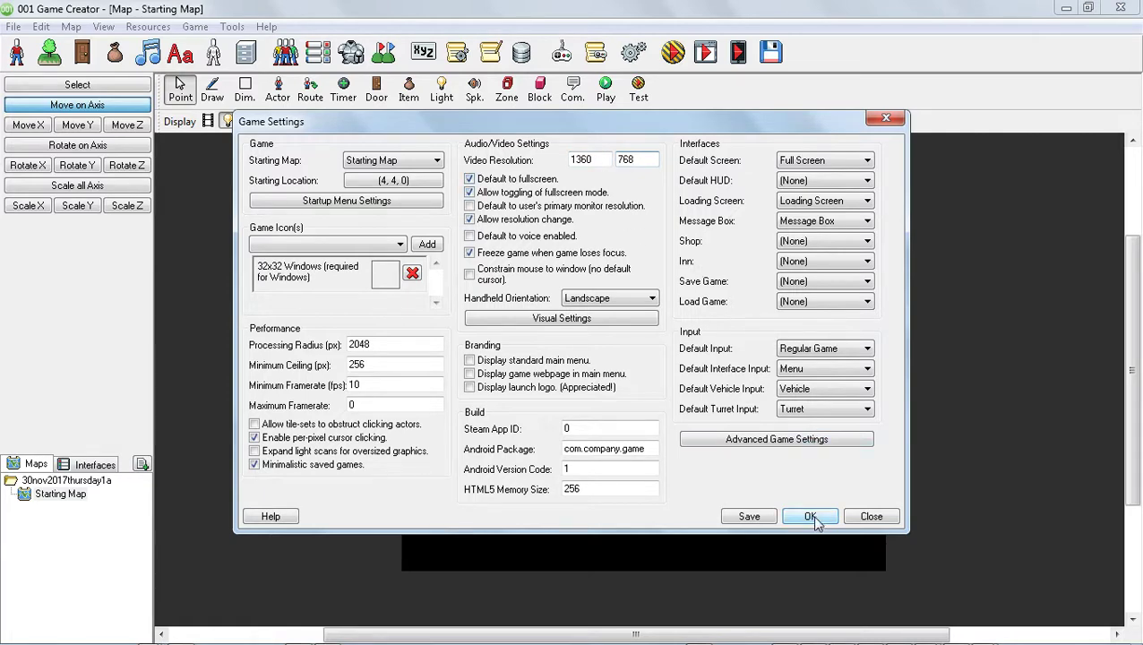
click(749, 516)
click(627, 394)
click(811, 519)
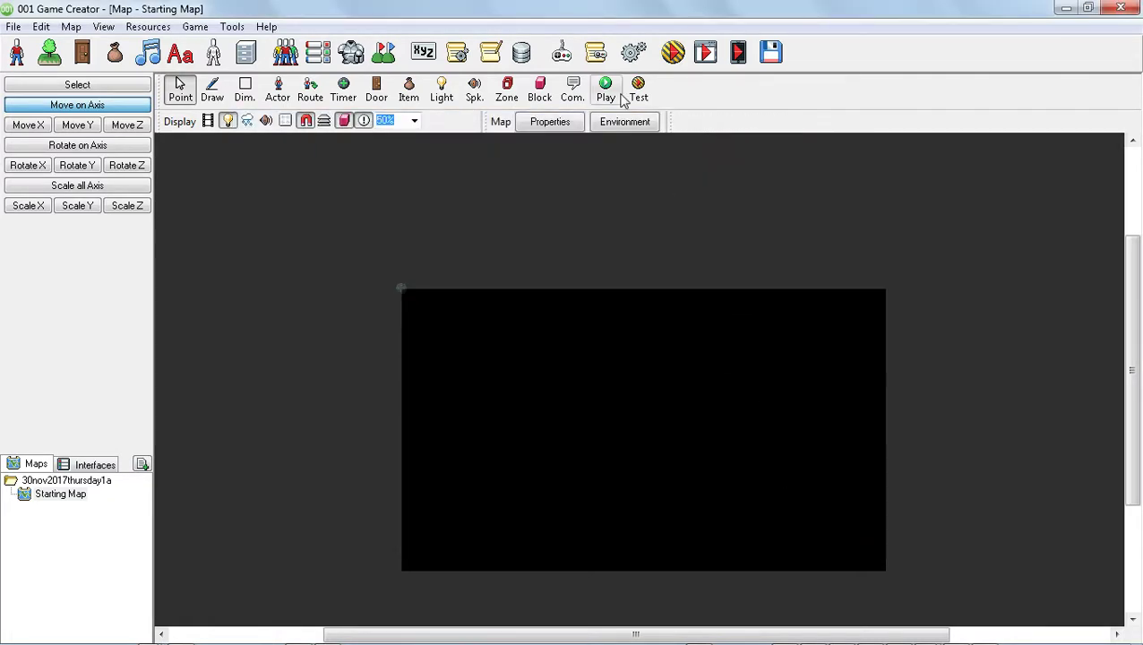
Test the game again and walk the character around the larger window with the arrow keys.
click(674, 54)
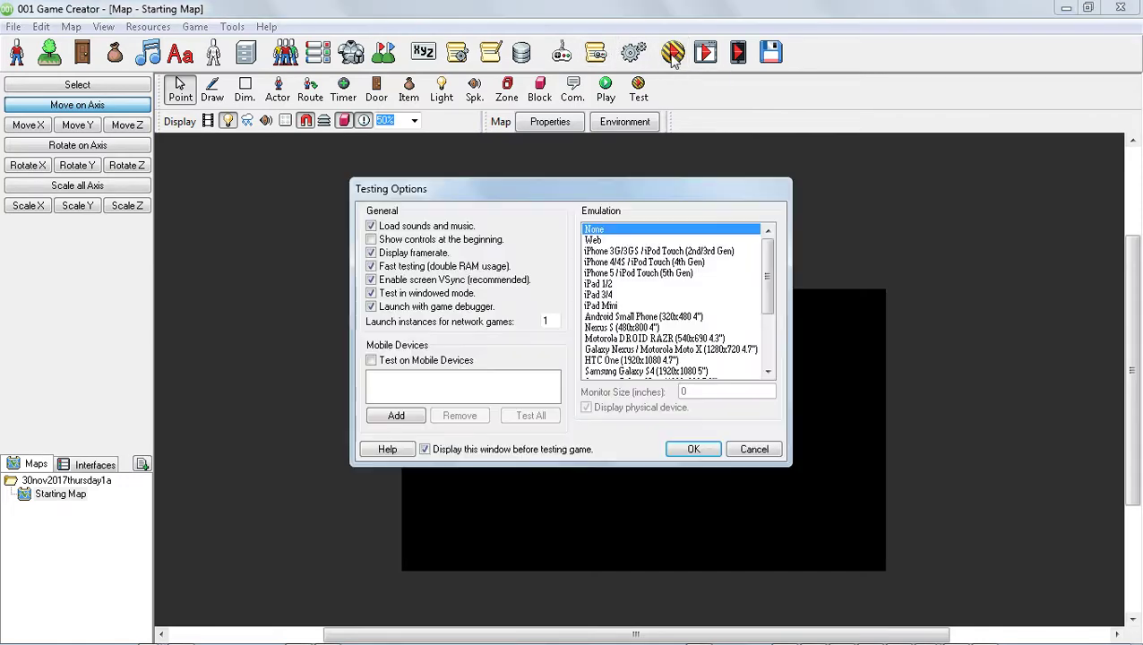
click(705, 448)
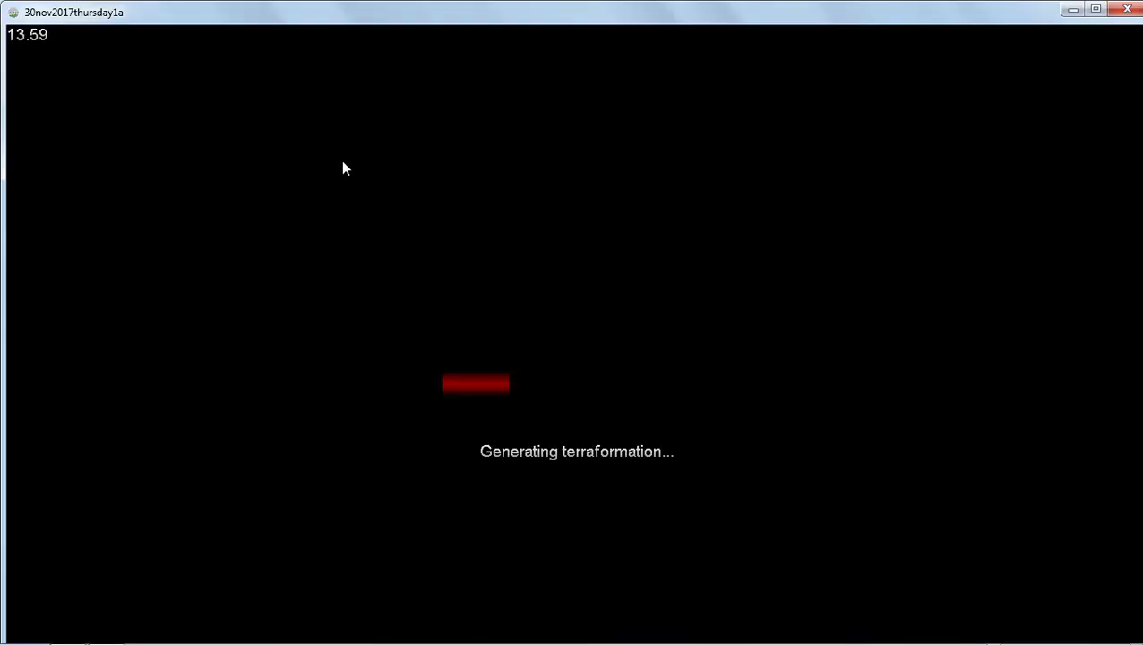
key(Up)
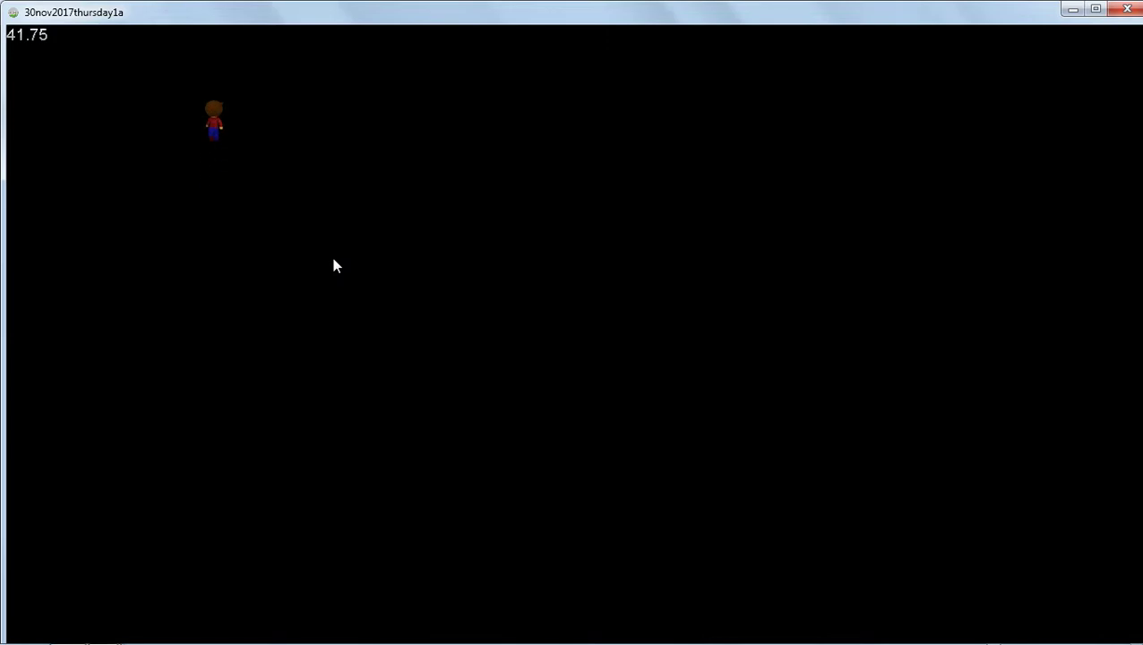
key(Left)
key(Down)
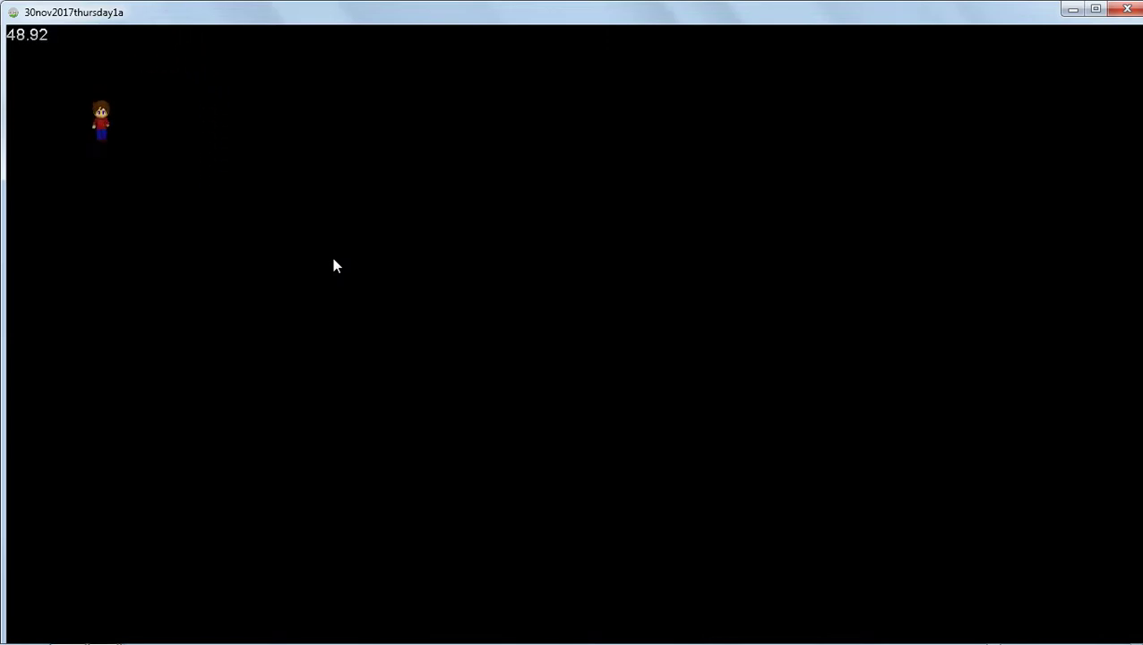
key(Right)
key(Left)
key(Up)
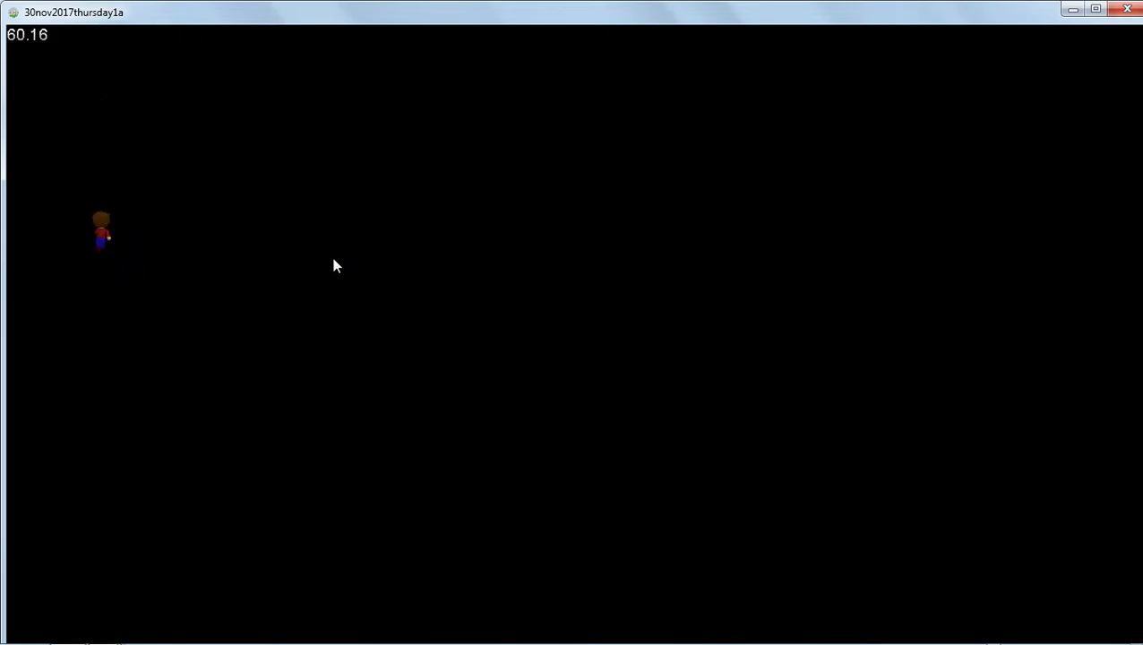
key(Down)
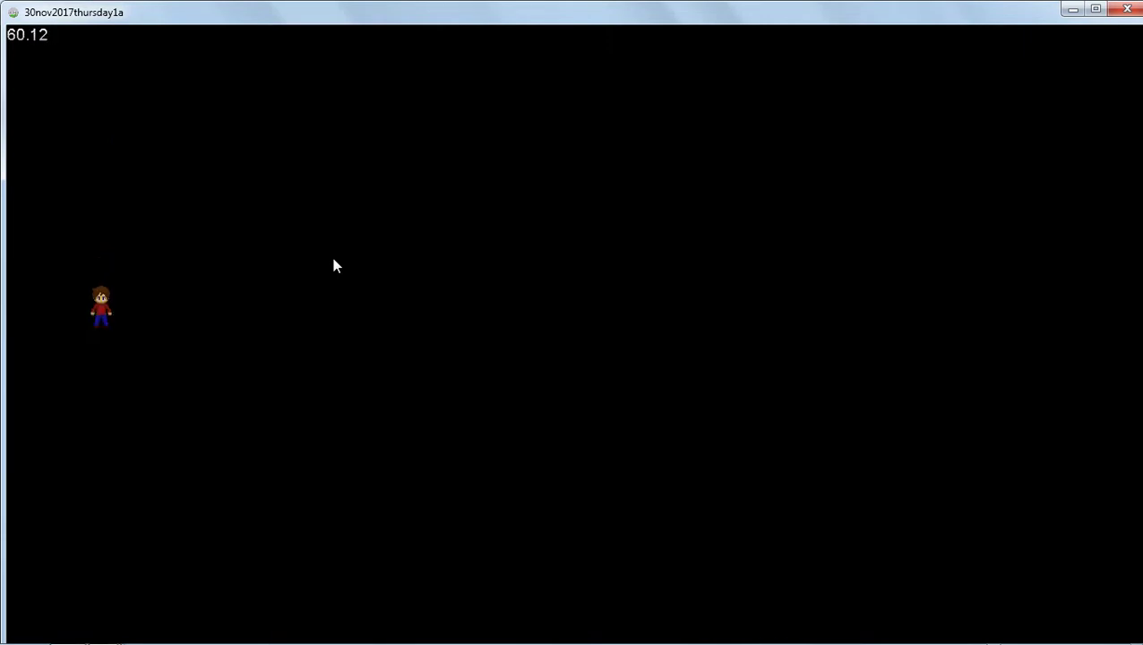
key(Right)
key(Up)
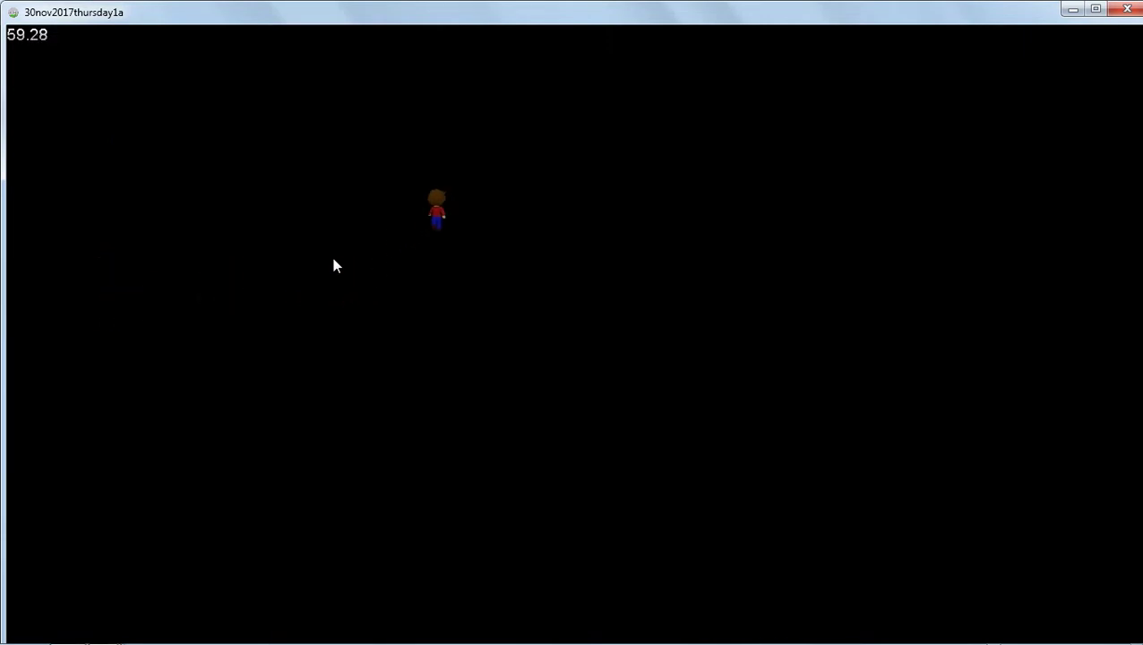
key(Up)
key(Up)
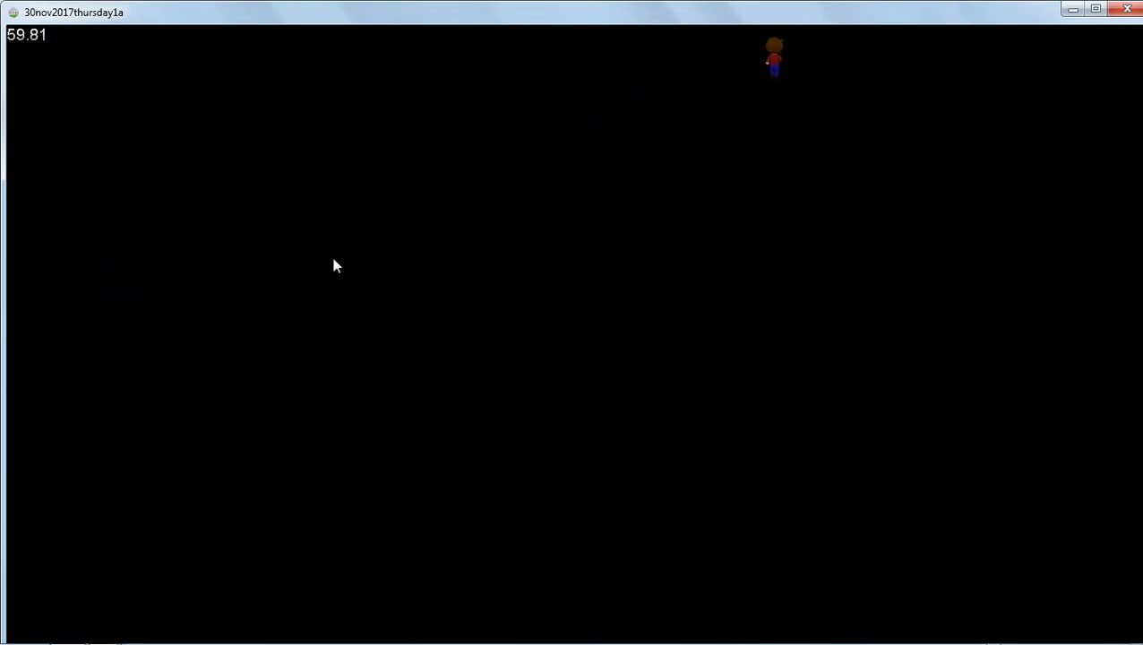
key(Up)
key(Down)
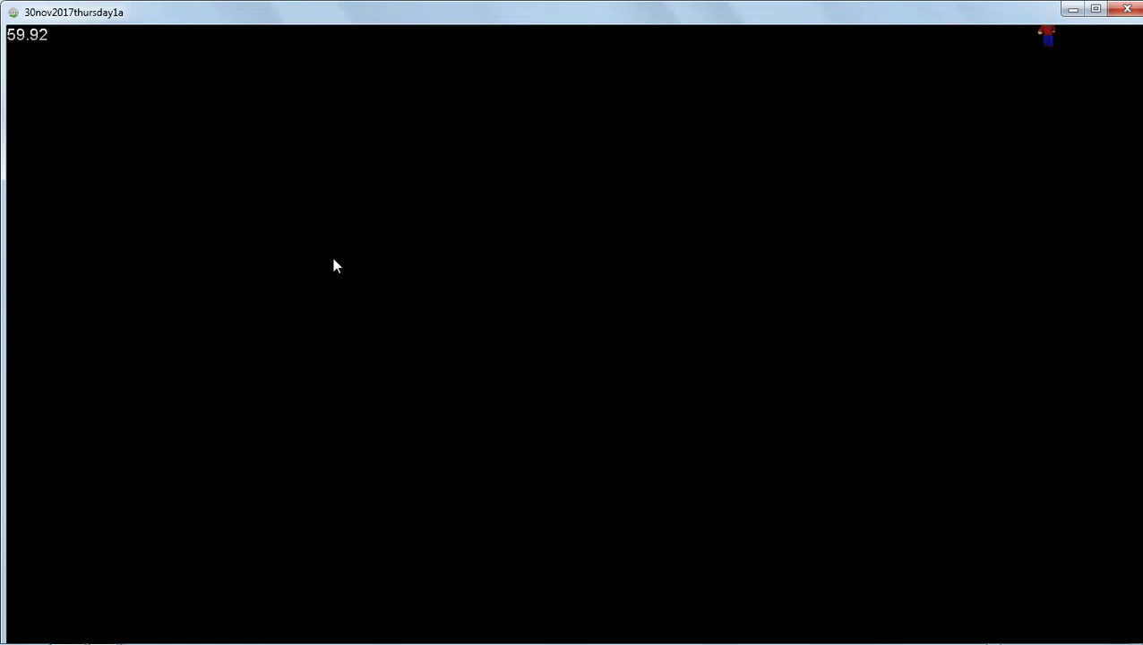
key(Up)
key(Left)
key(Down)
key(Up)
key(Down)
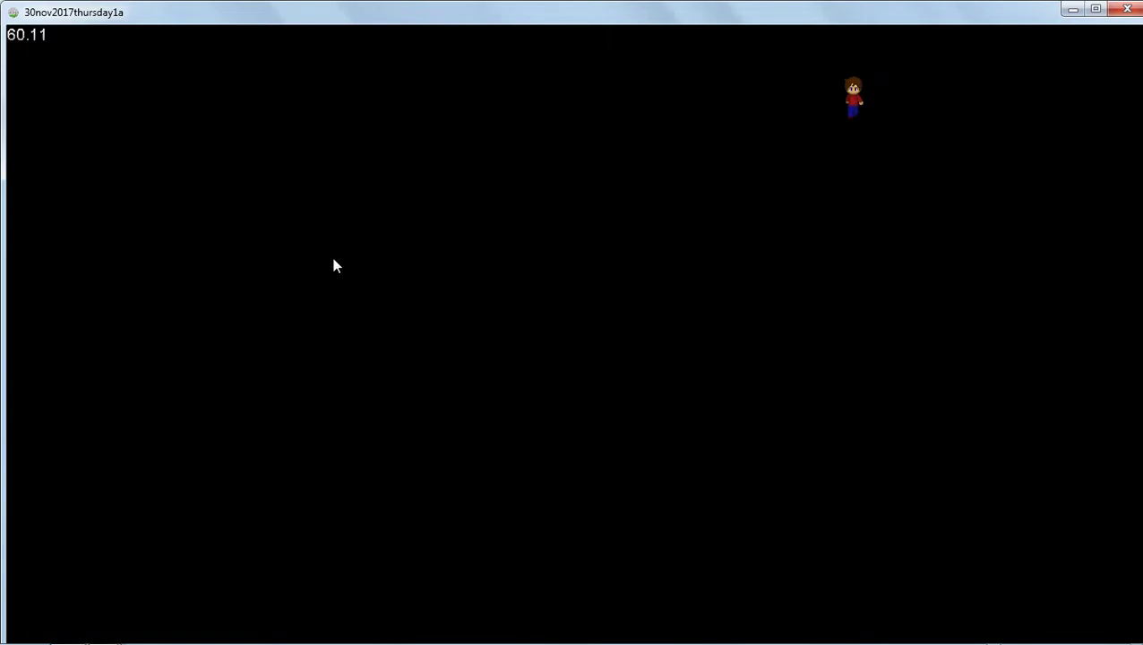
Keep walking the character in all four directions with the arrow keys, then exit the test game.
key(Right)
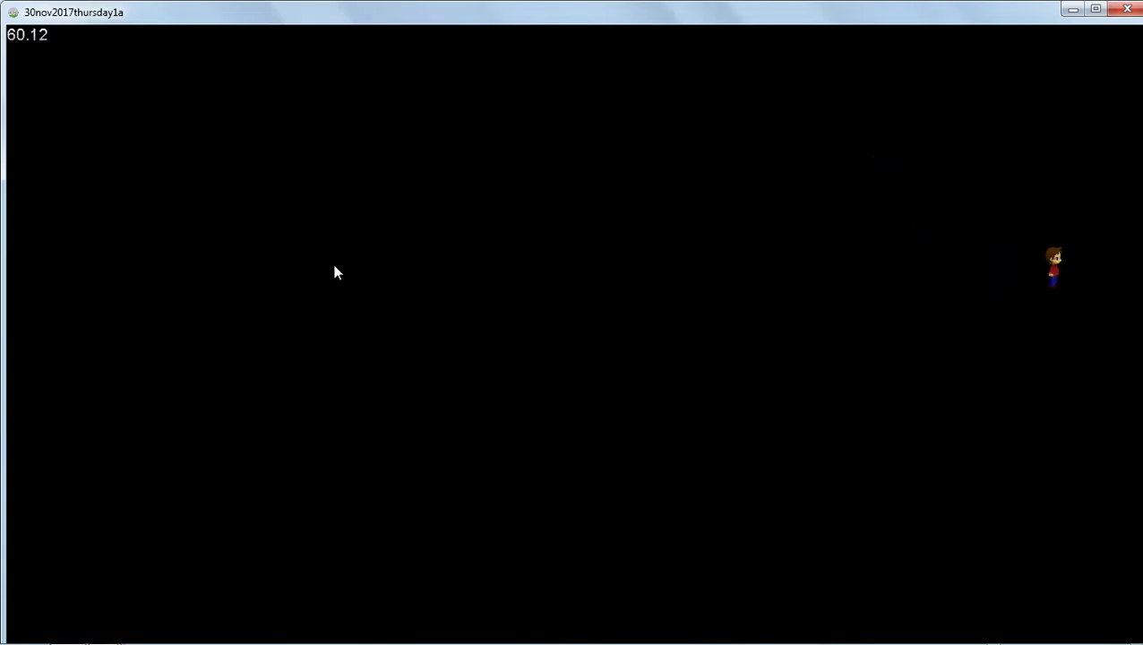
key(Down)
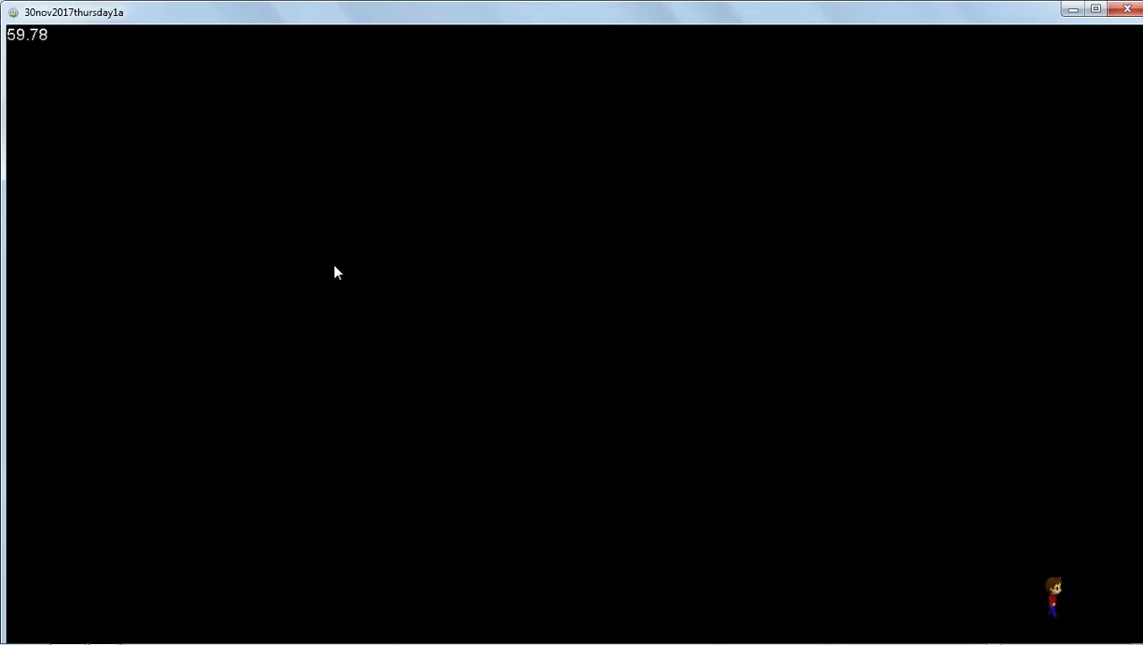
key(Left)
key(Up)
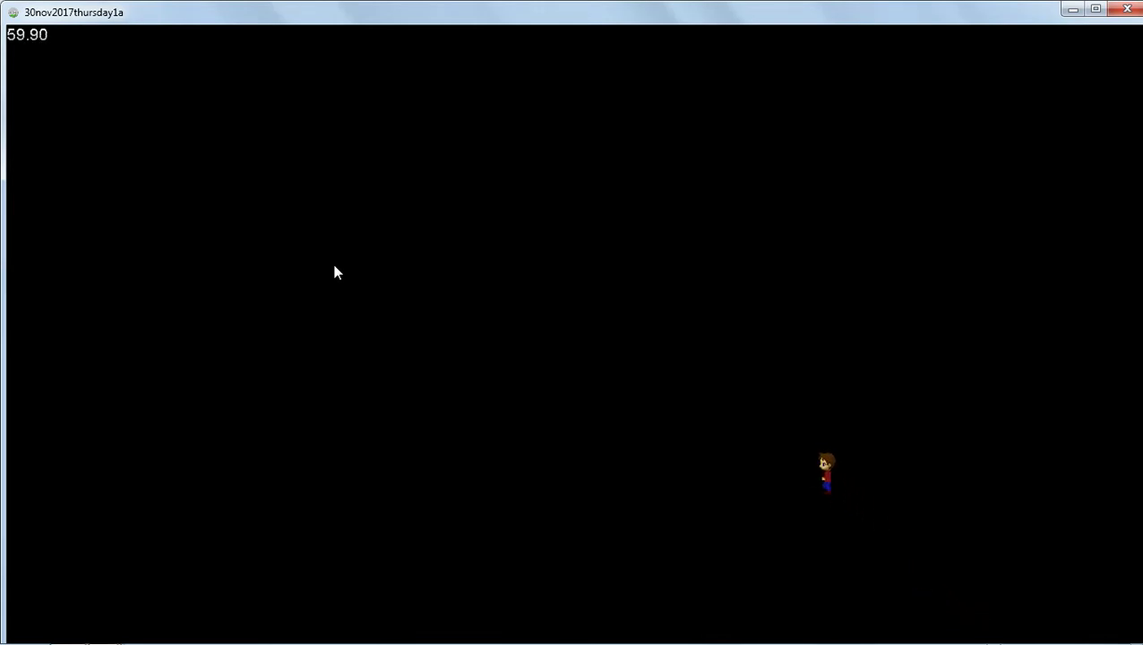
key(Right)
key(Left)
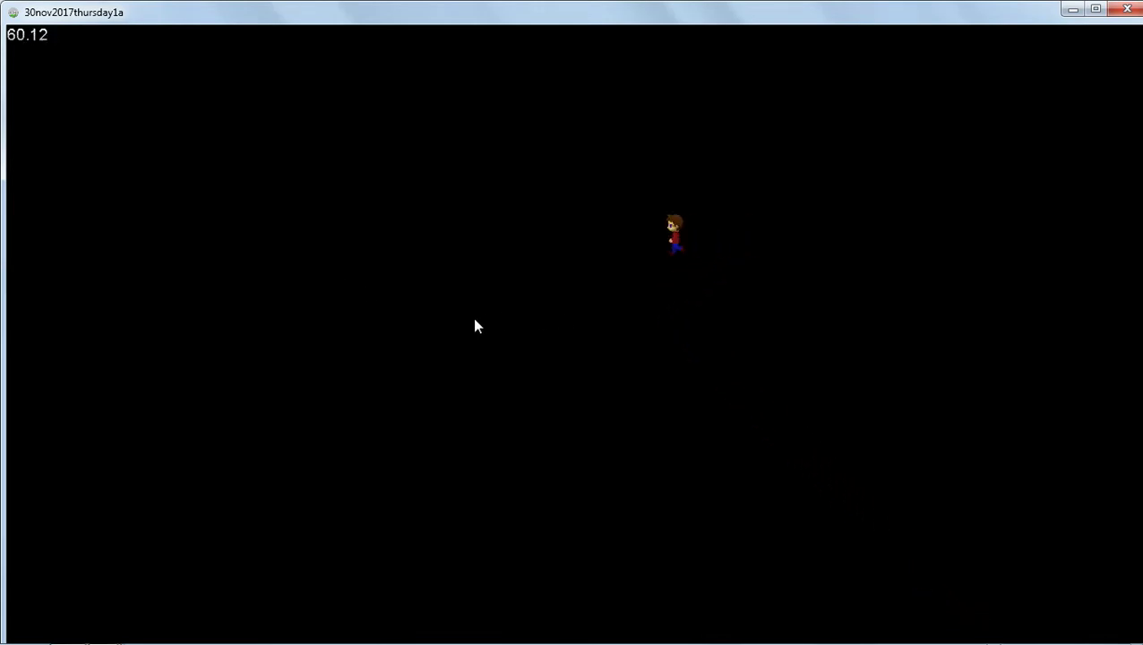
key(Up)
key(Down)
key(Up)
key(Right)
key(Left)
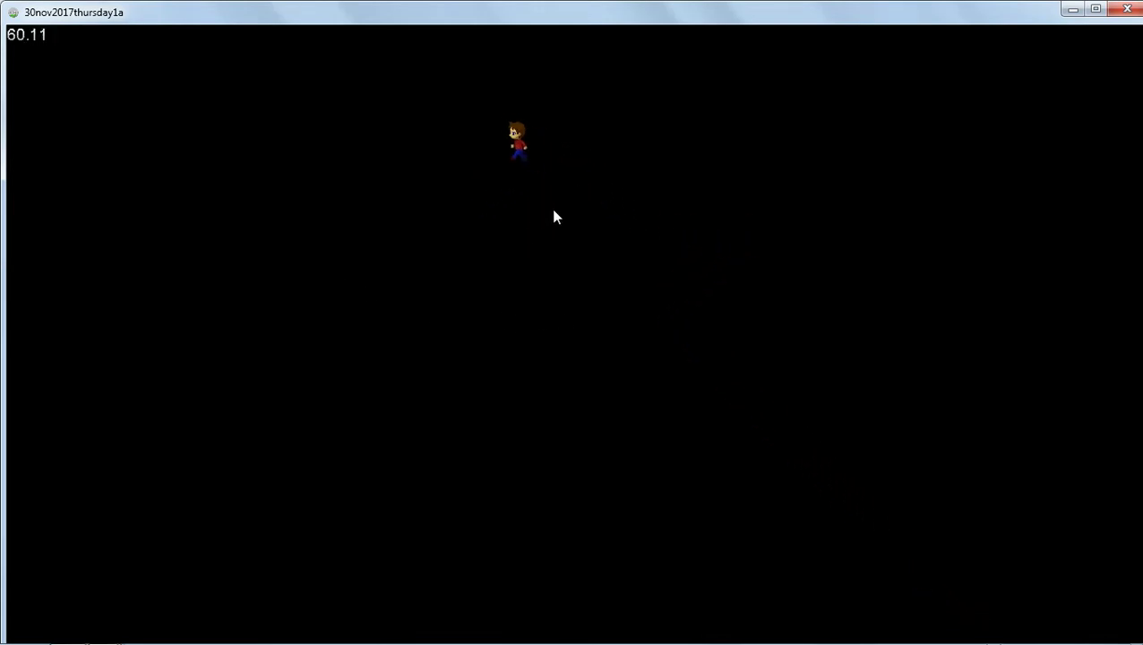
key(Up)
key(Left)
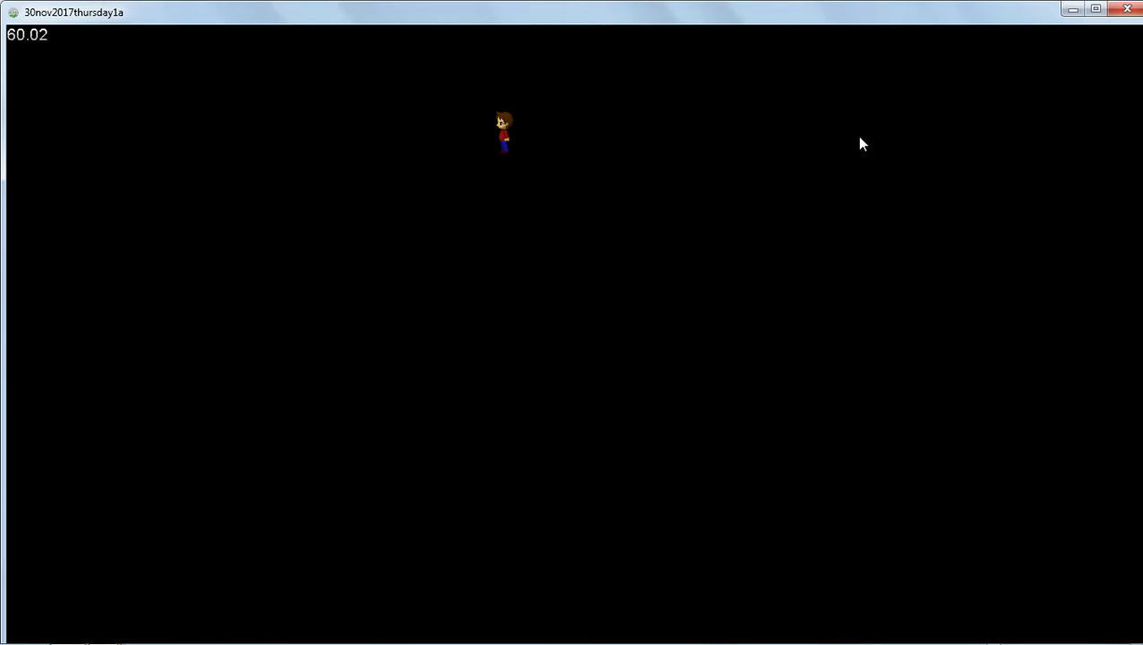
key(Escape)
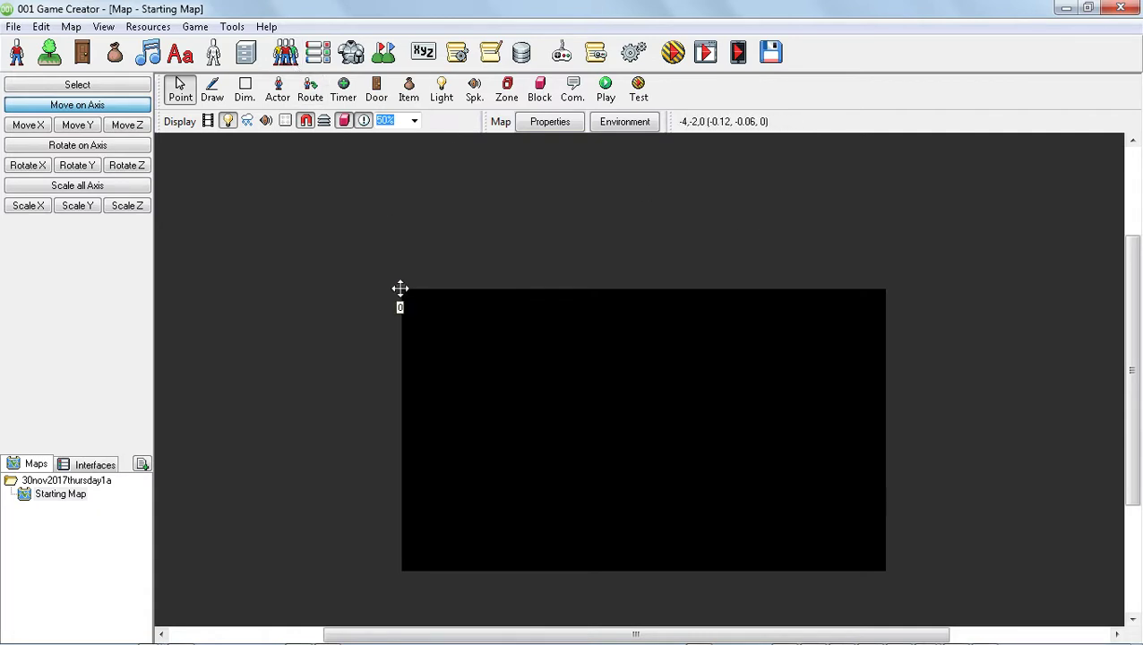
right_click(401, 289)
click(436, 324)
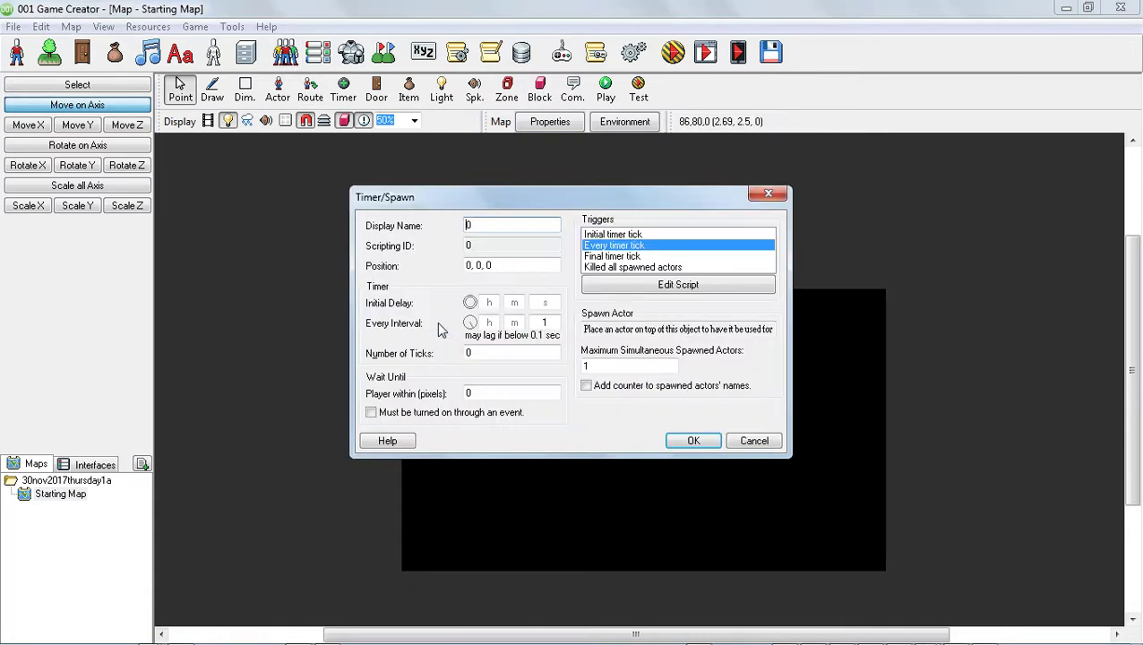
click(613, 234)
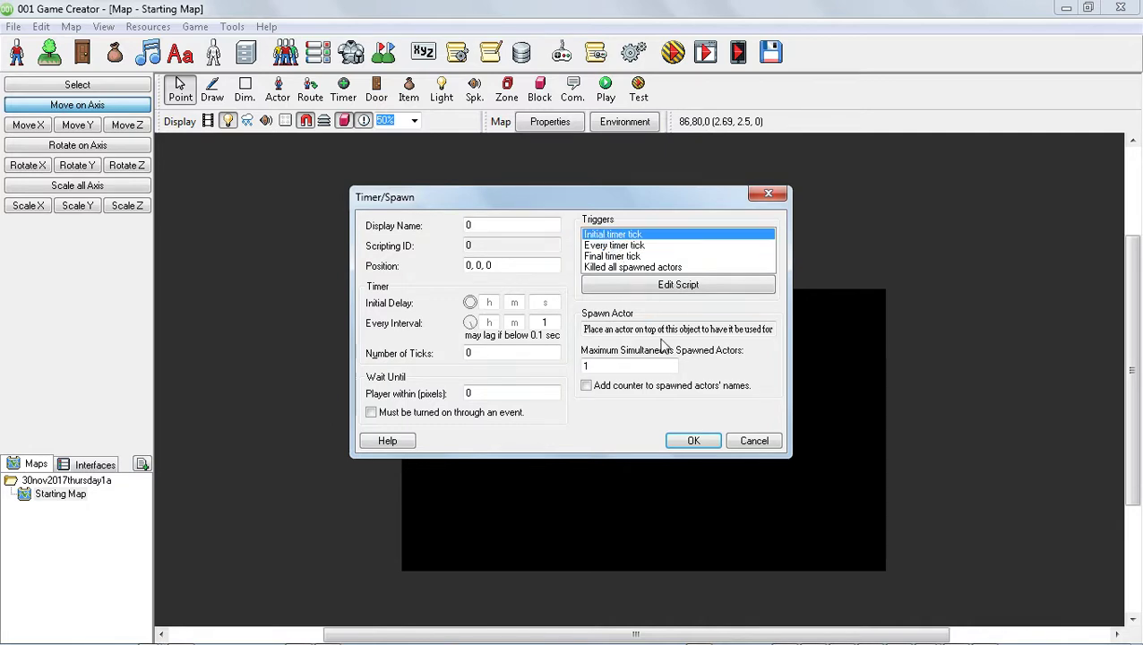
click(692, 442)
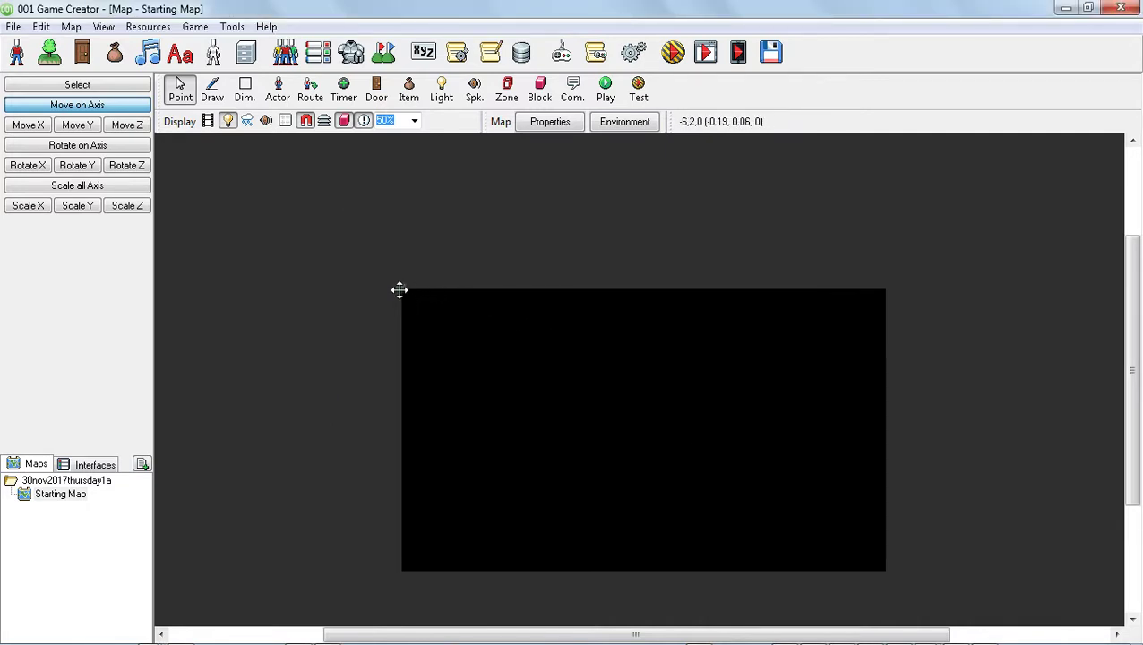
In the map timer's Initial timer tick script, add a Change Invisibility event making the main actor invisible.
right_click(400, 289)
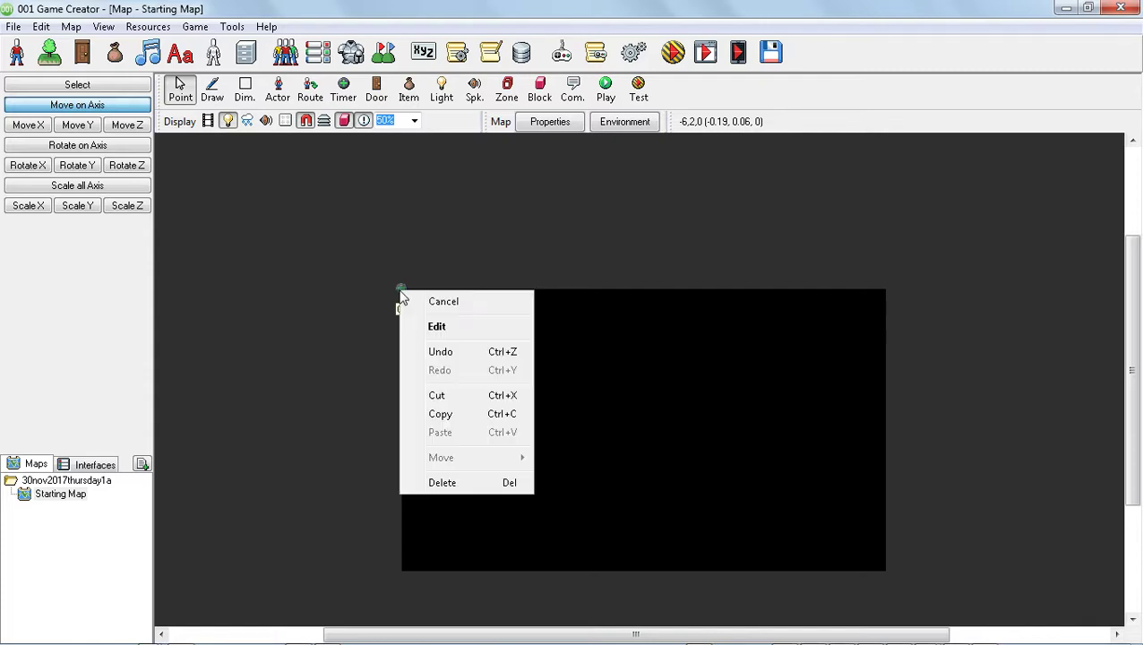
click(465, 326)
click(641, 234)
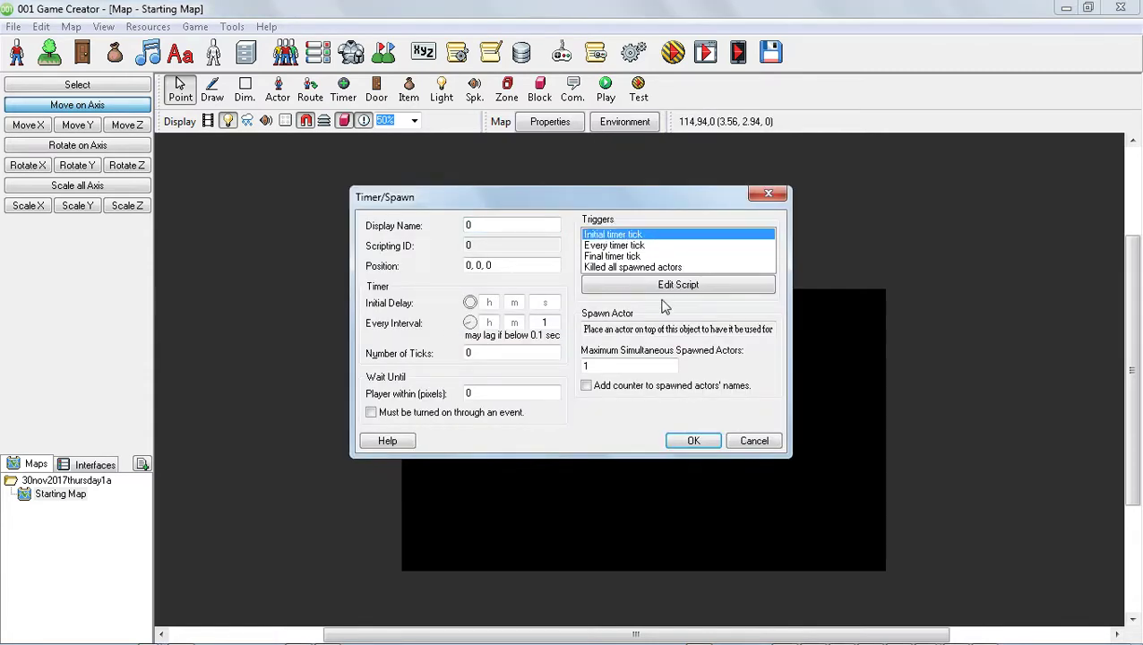
click(653, 287)
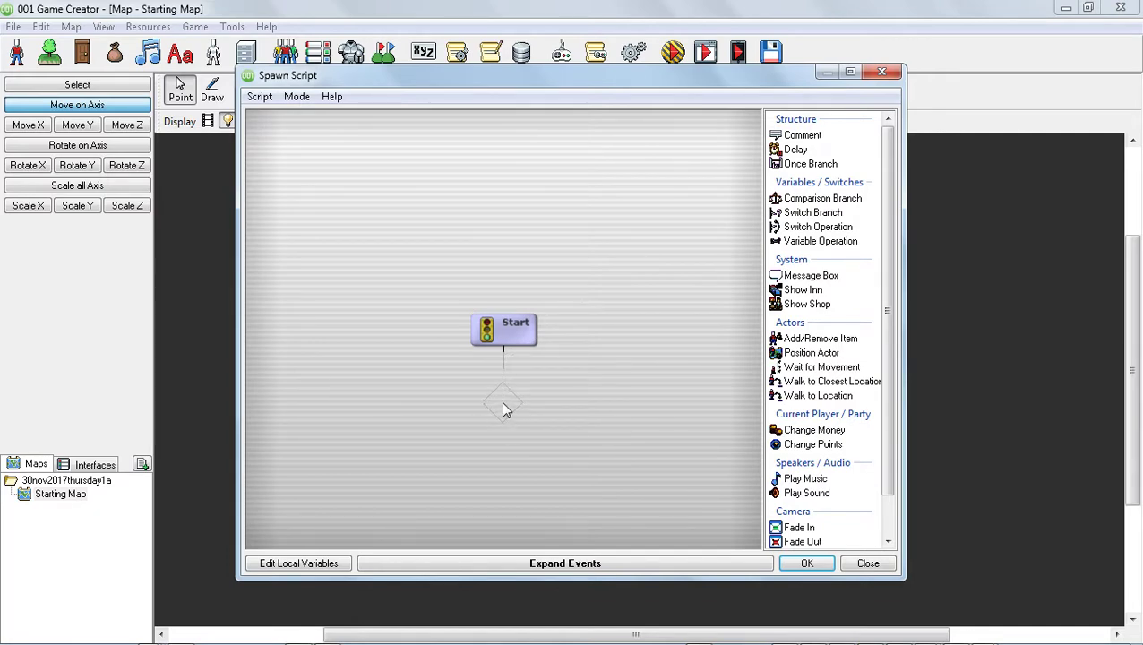
click(555, 566)
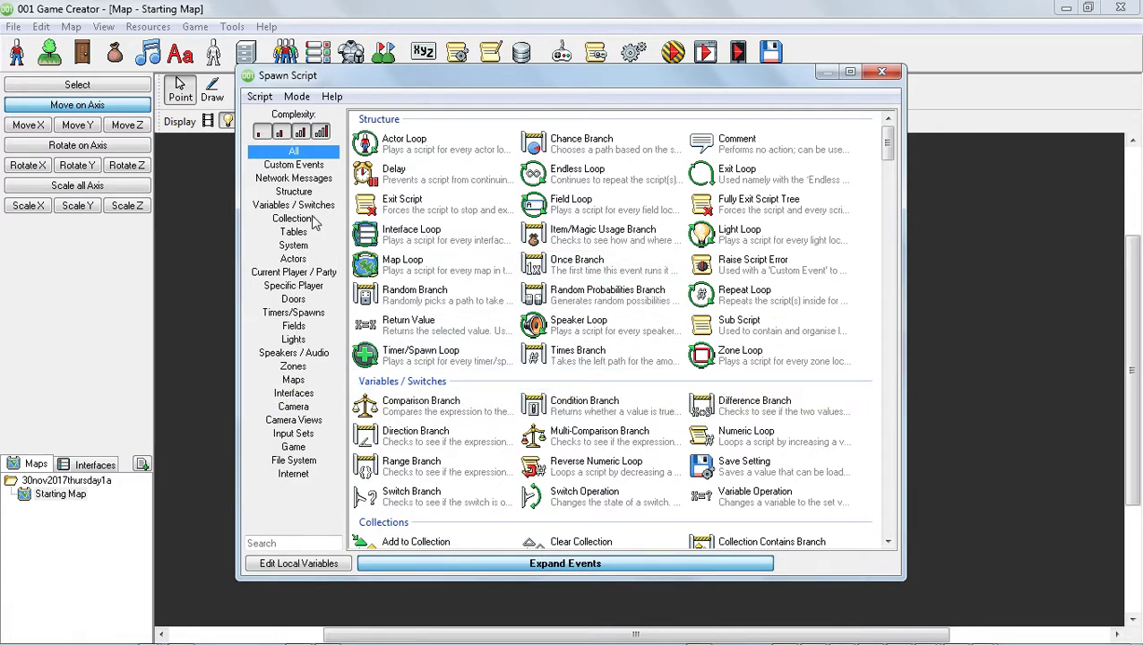
click(300, 261)
click(302, 273)
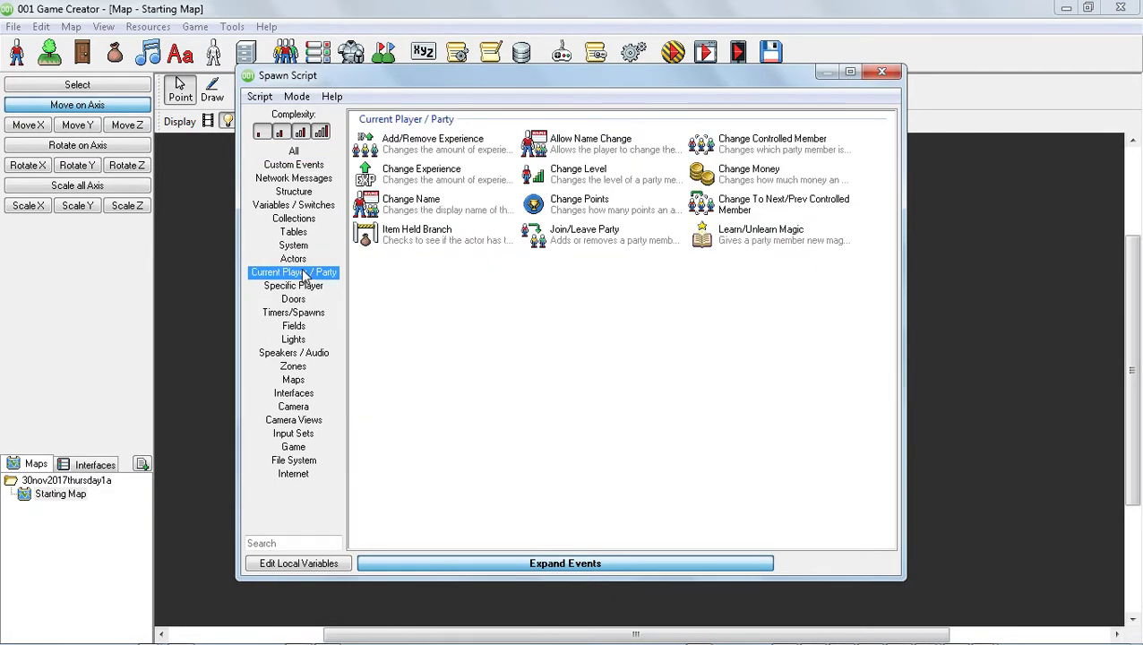
click(301, 260)
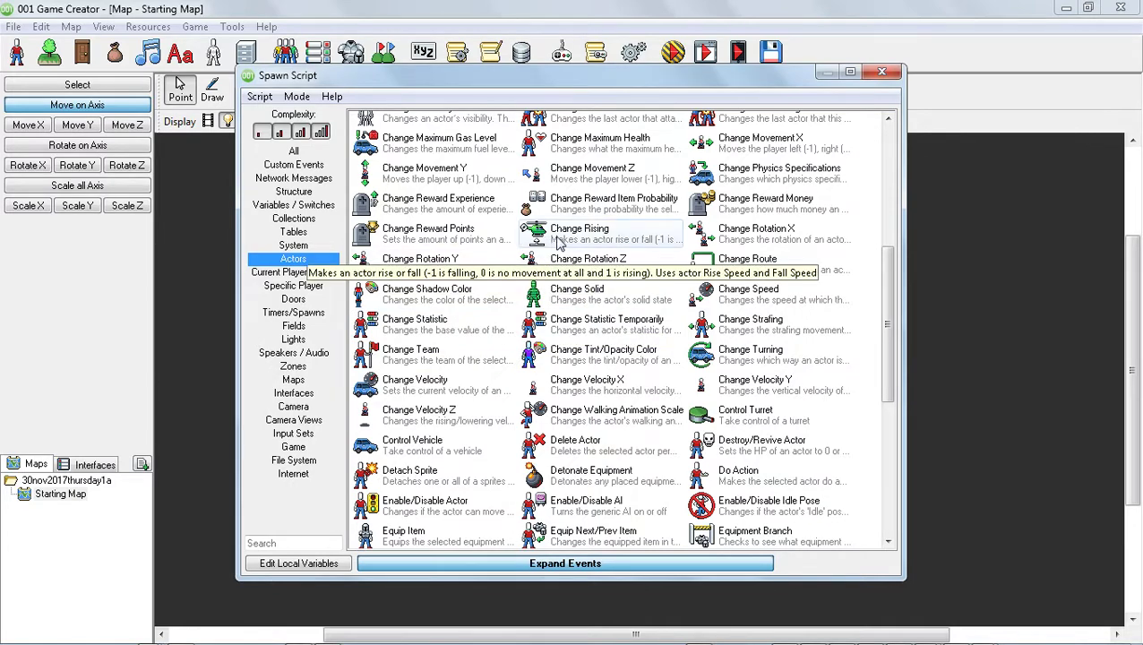
drag(891, 282, 858, 139)
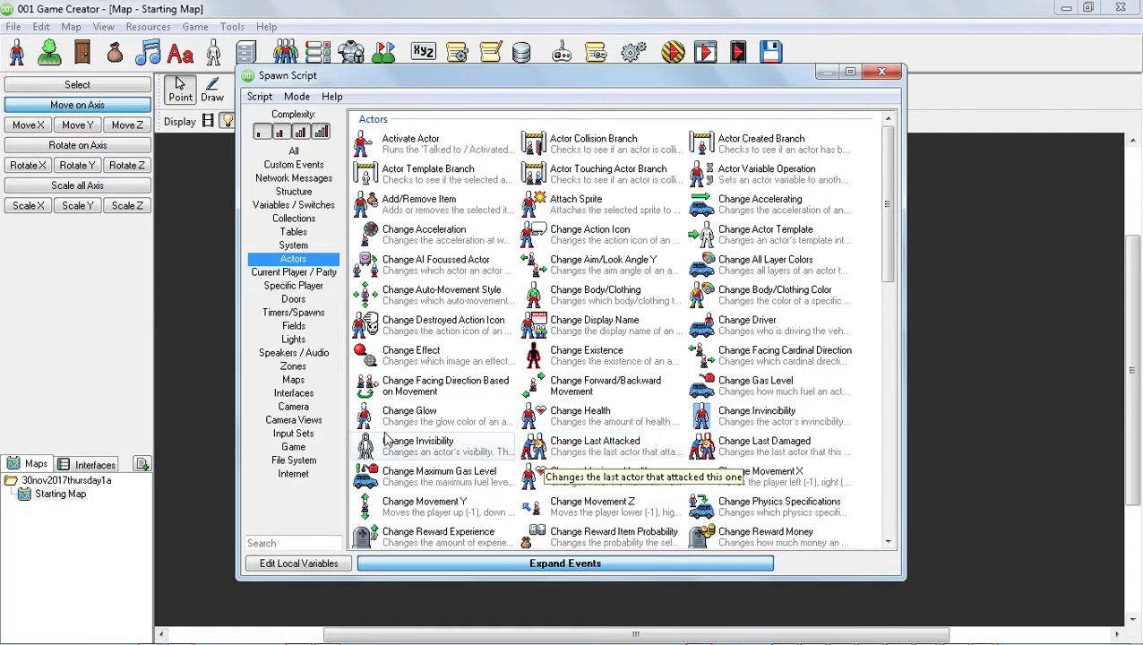
double_click(406, 454)
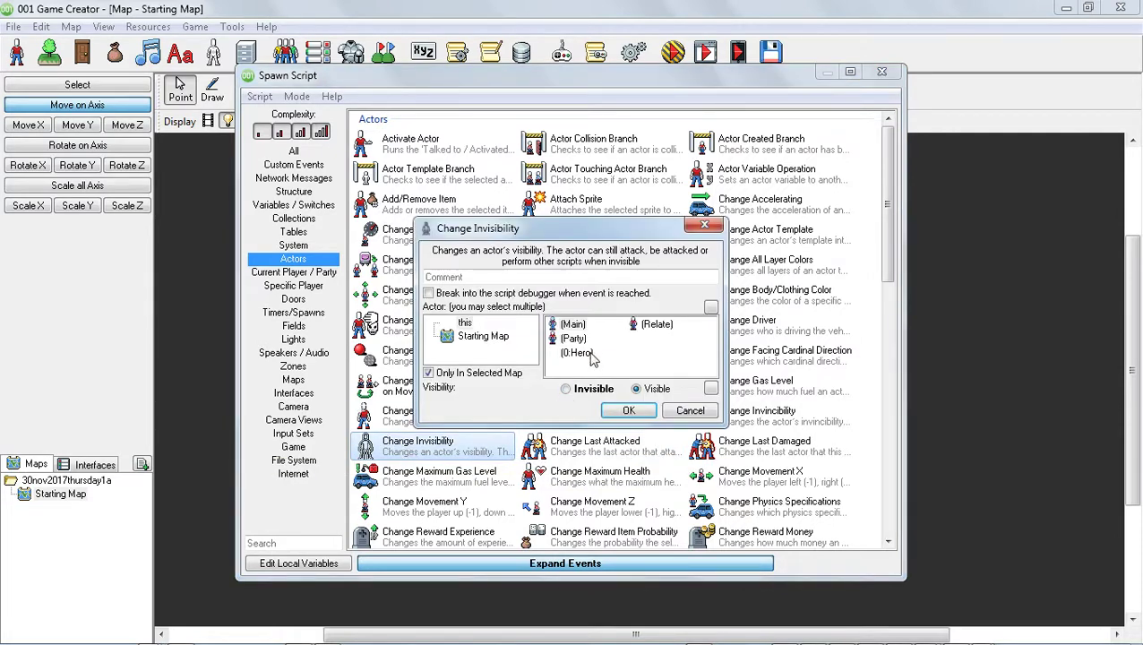
click(574, 326)
click(582, 394)
click(623, 410)
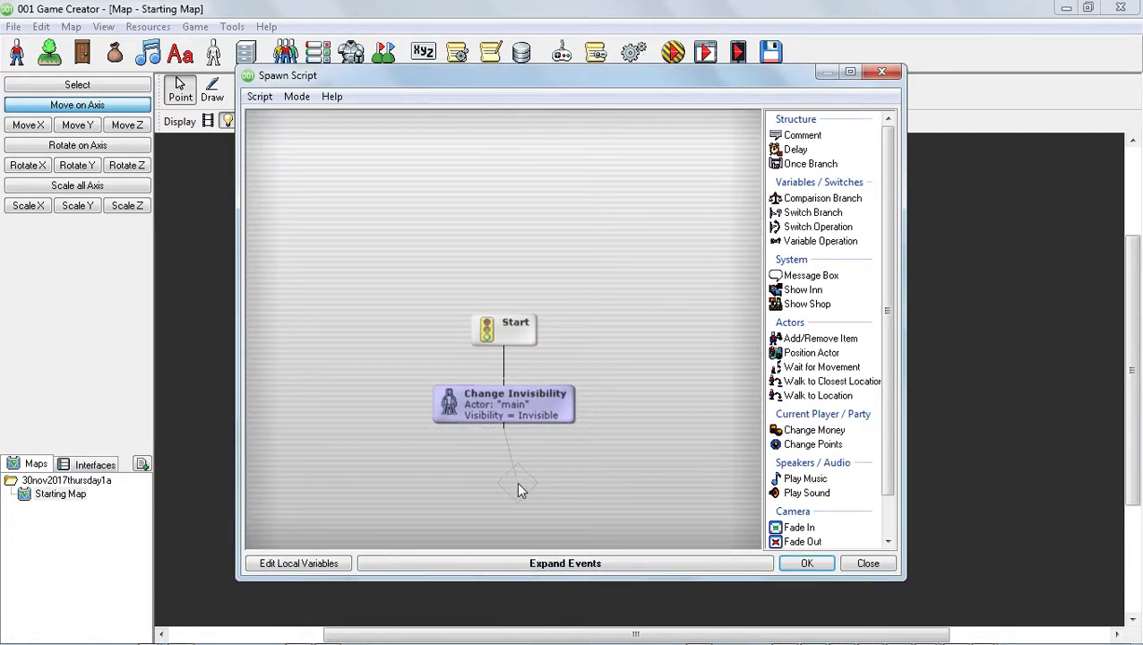
Switch the script view to Textual mode, then confirm the script and the timer dialog.
click(298, 97)
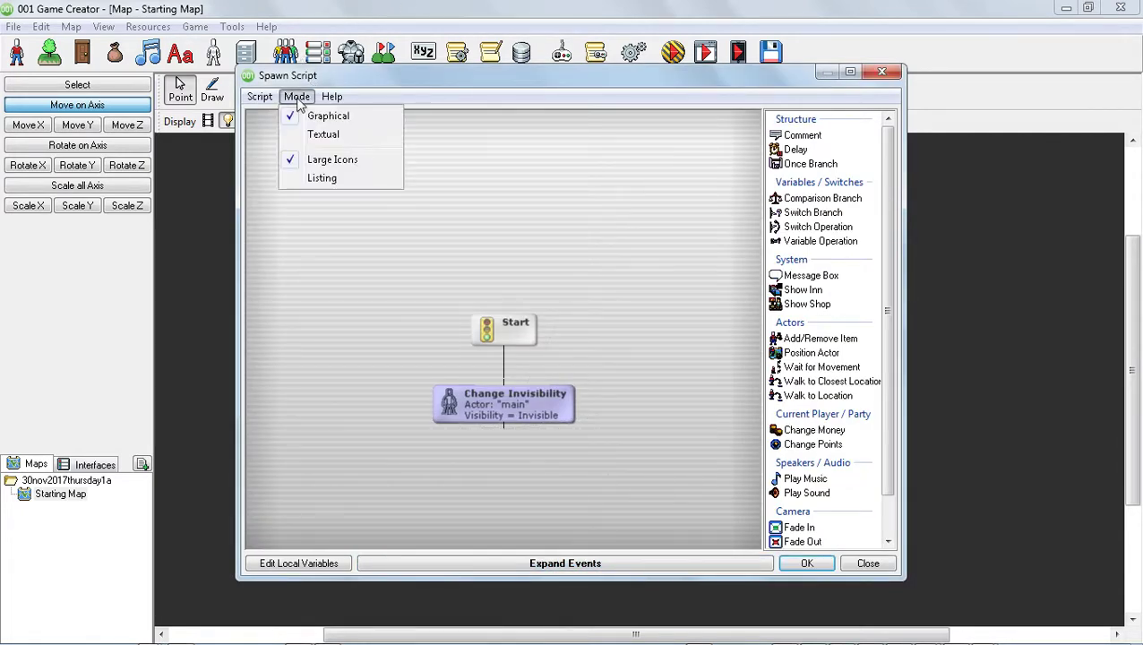
click(321, 134)
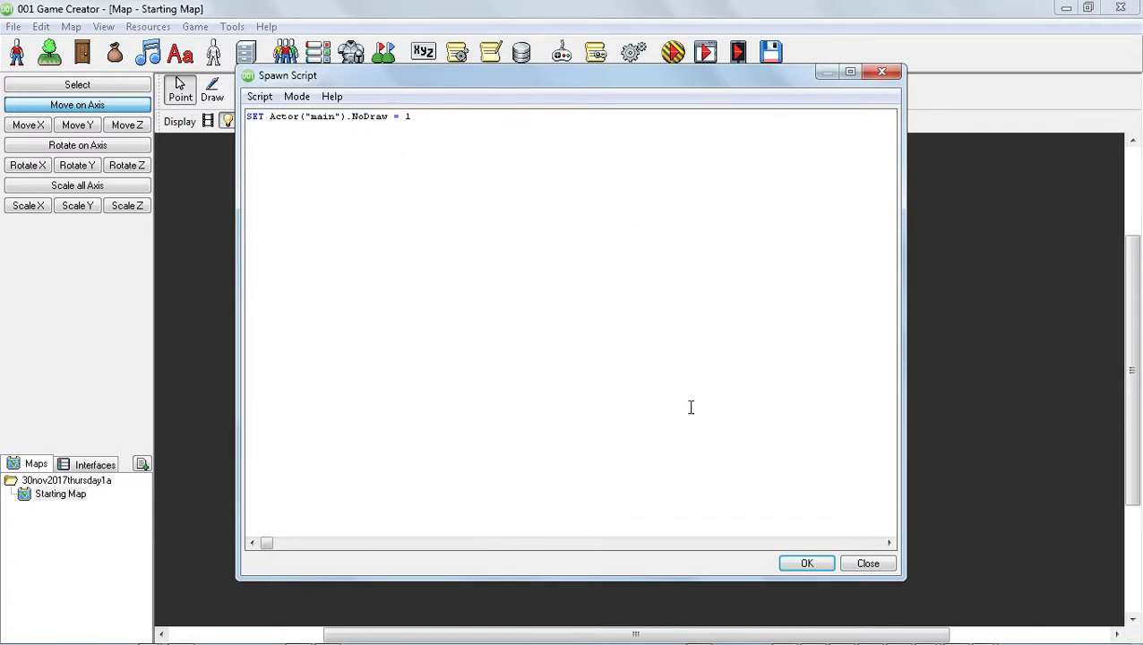
click(806, 564)
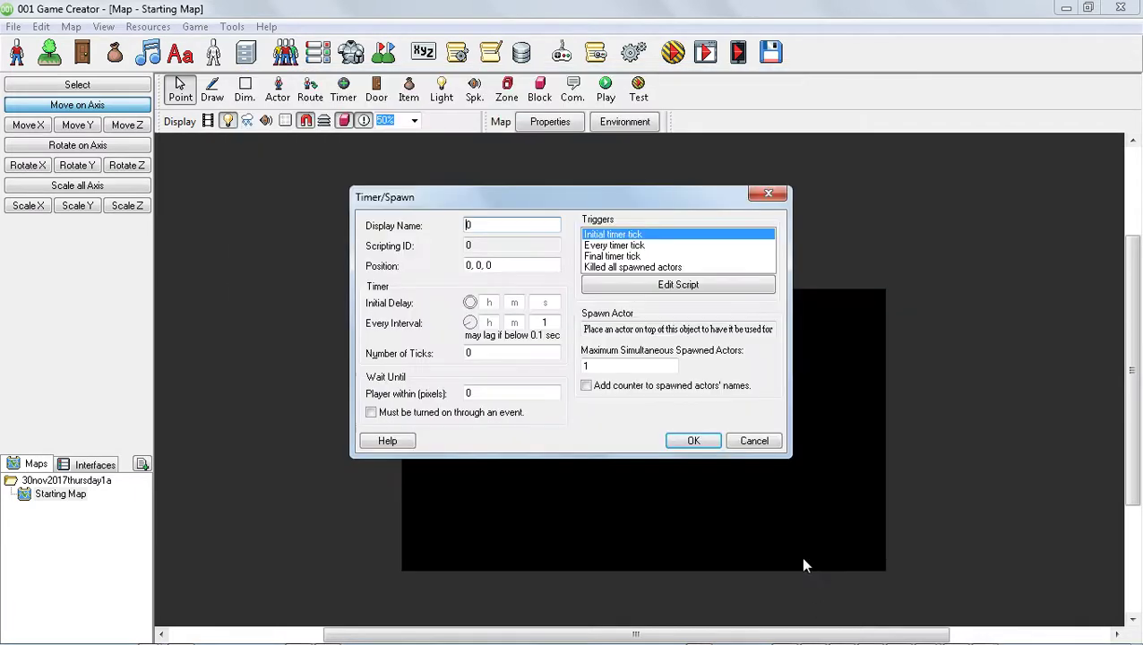
click(690, 442)
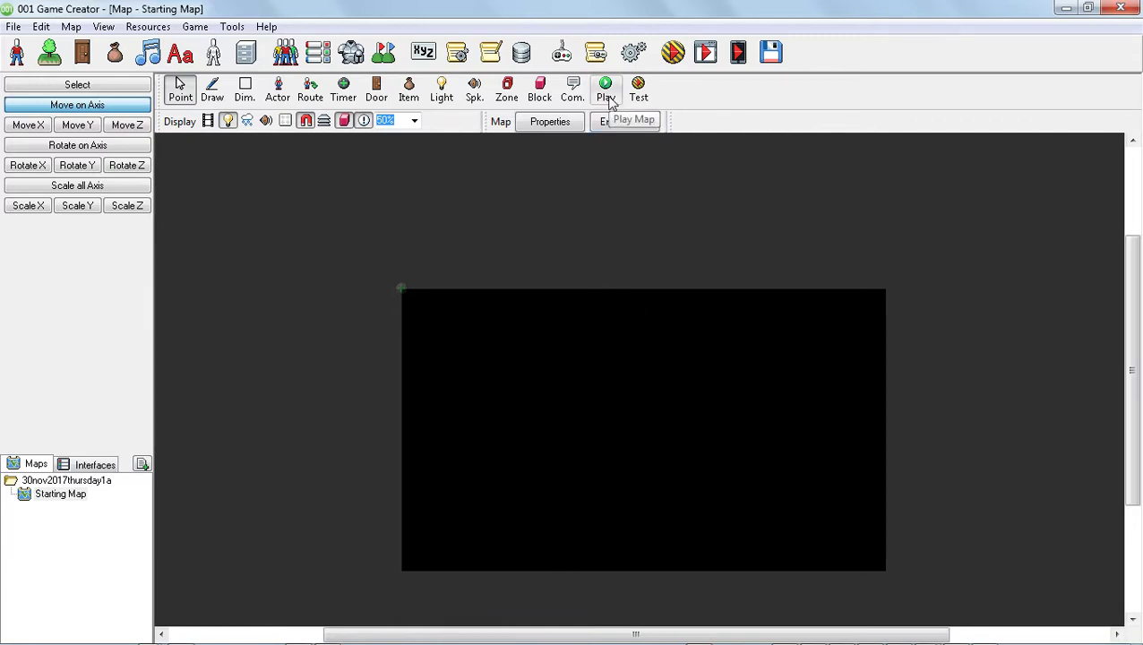
Save the map and start a test run of the game.
click(672, 54)
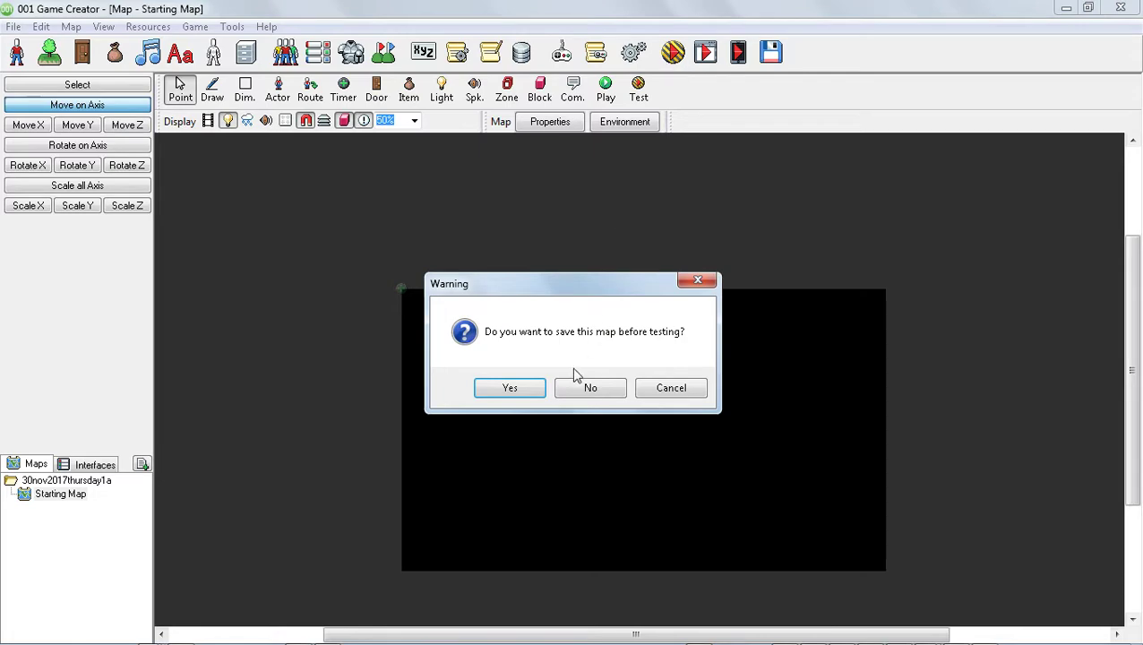
click(510, 387)
click(685, 448)
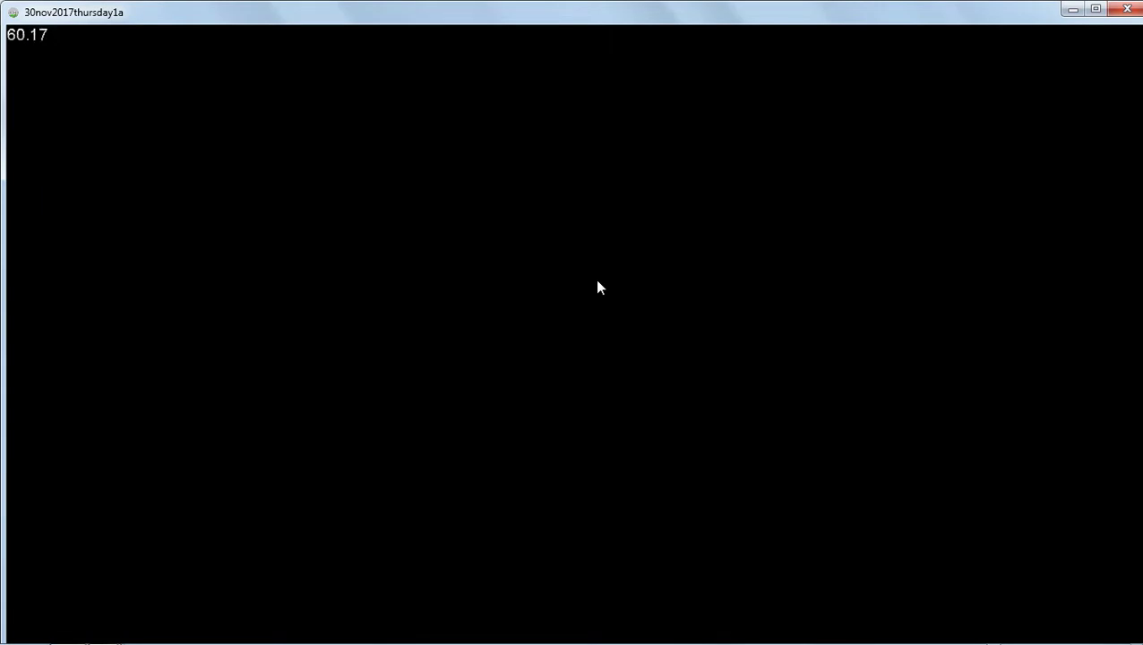
Open the in-game menu and quit the game through Quit Game.
key(Escape)
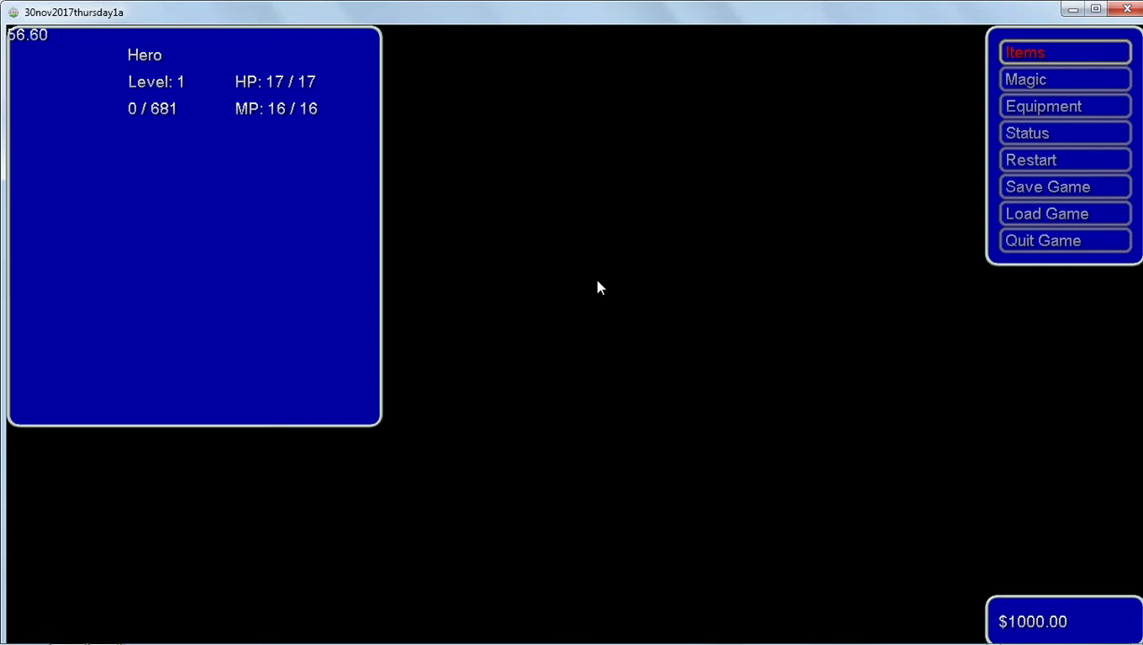
key(Down)
key(Down)
key(Down)
key(Down)
key(Down)
key(Down)
key(Down)
key(Down)
key(Up)
key(Return)
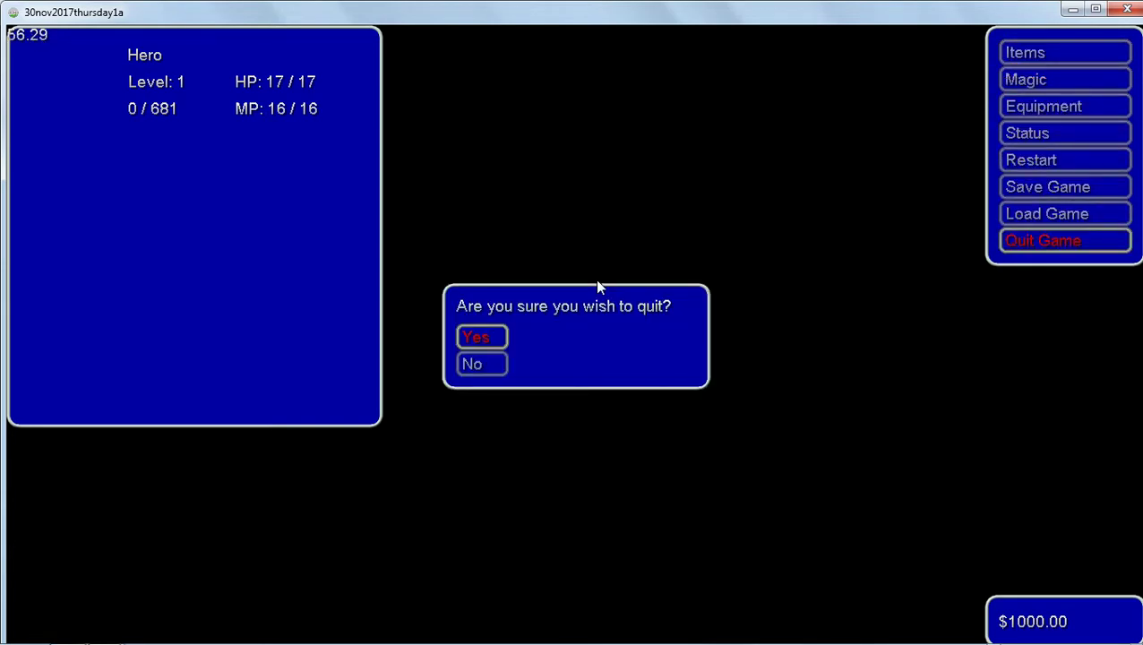
key(Return)
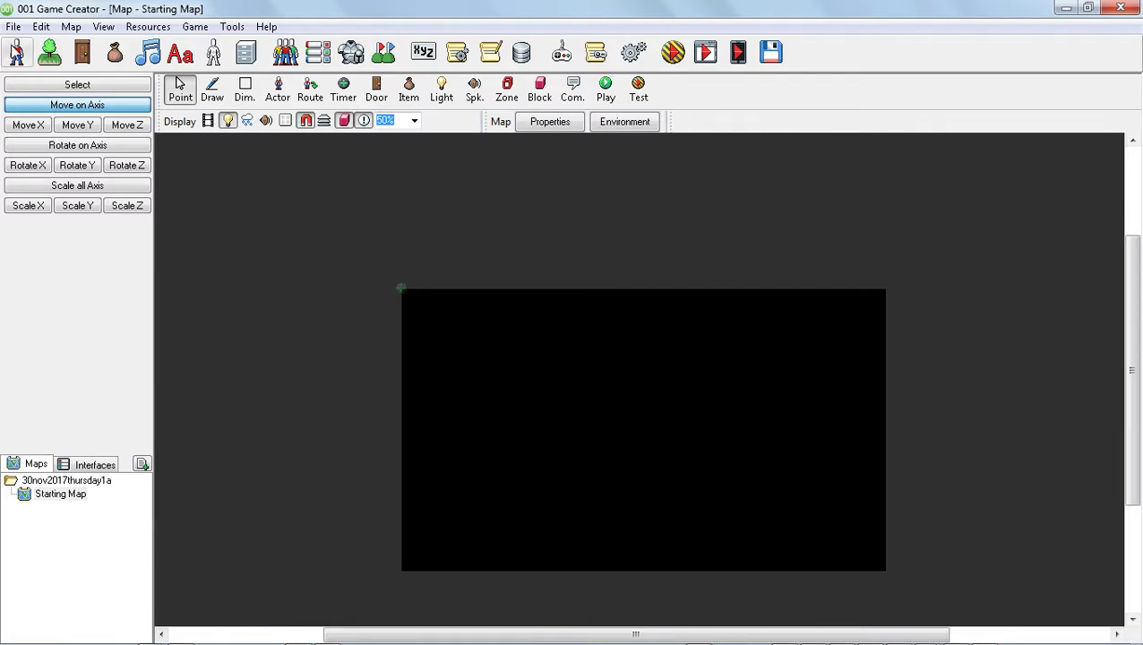
Open Sounds and Music, browse the Music folder, and preview the Battle 4 track.
click(148, 56)
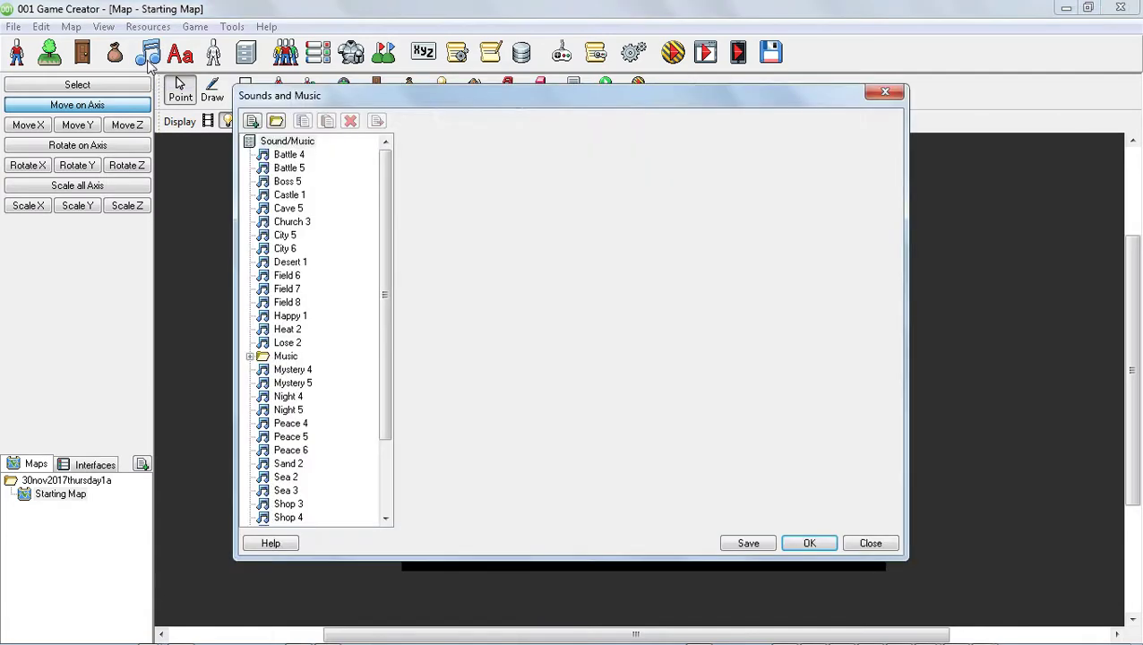
drag(387, 289, 400, 199)
click(250, 355)
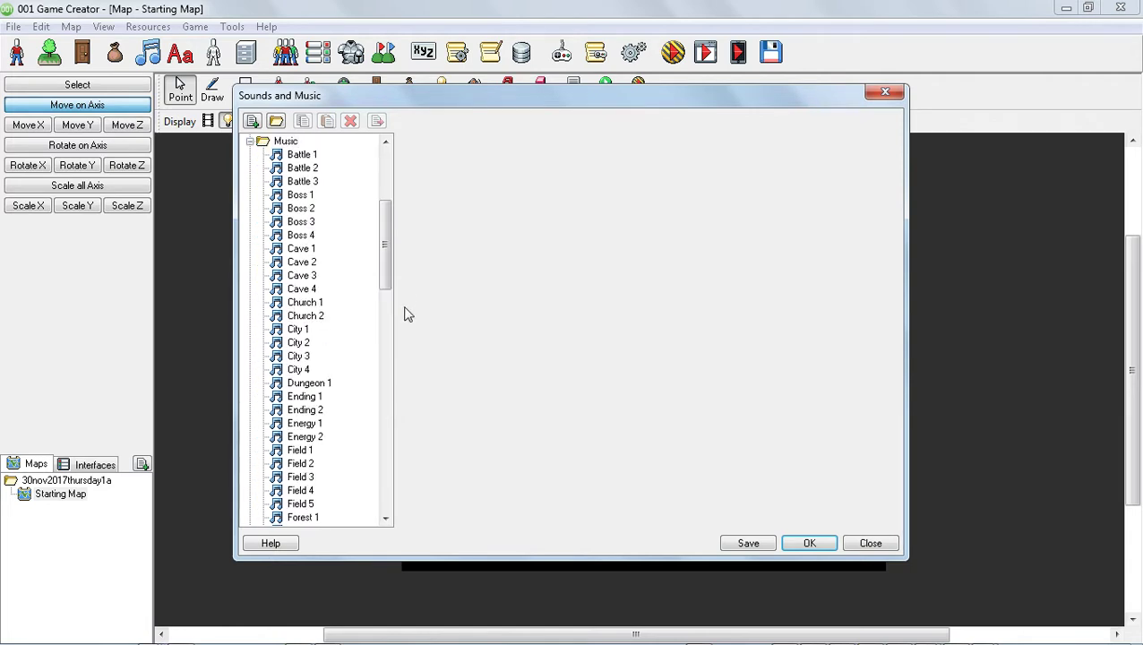
drag(385, 258, 389, 307)
drag(387, 453, 385, 229)
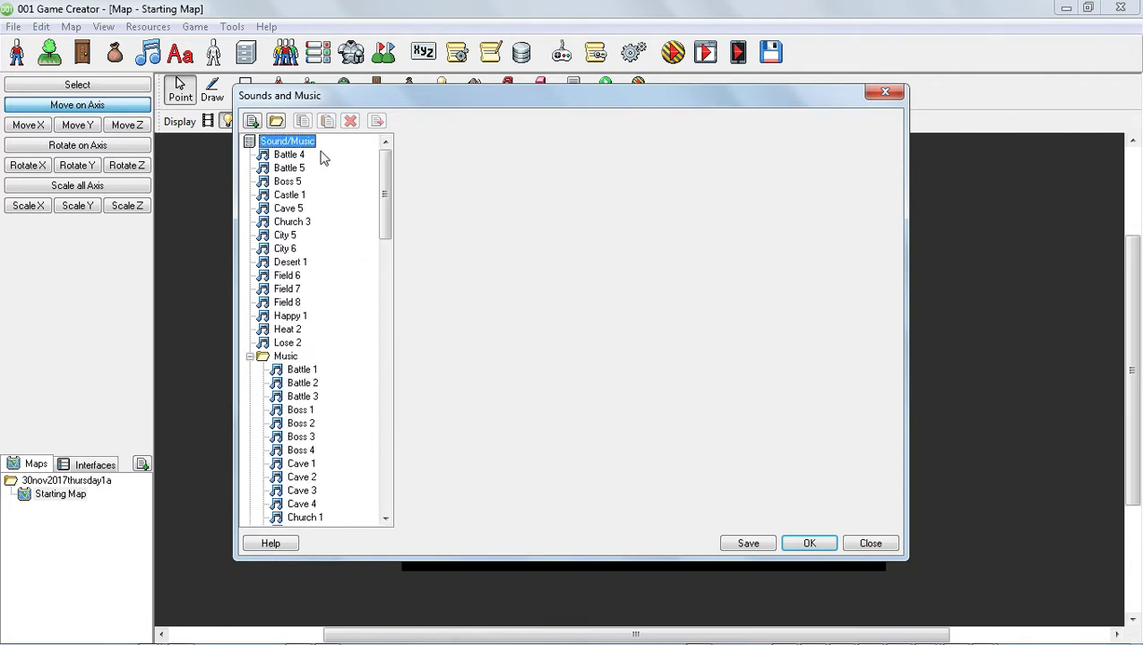
click(292, 154)
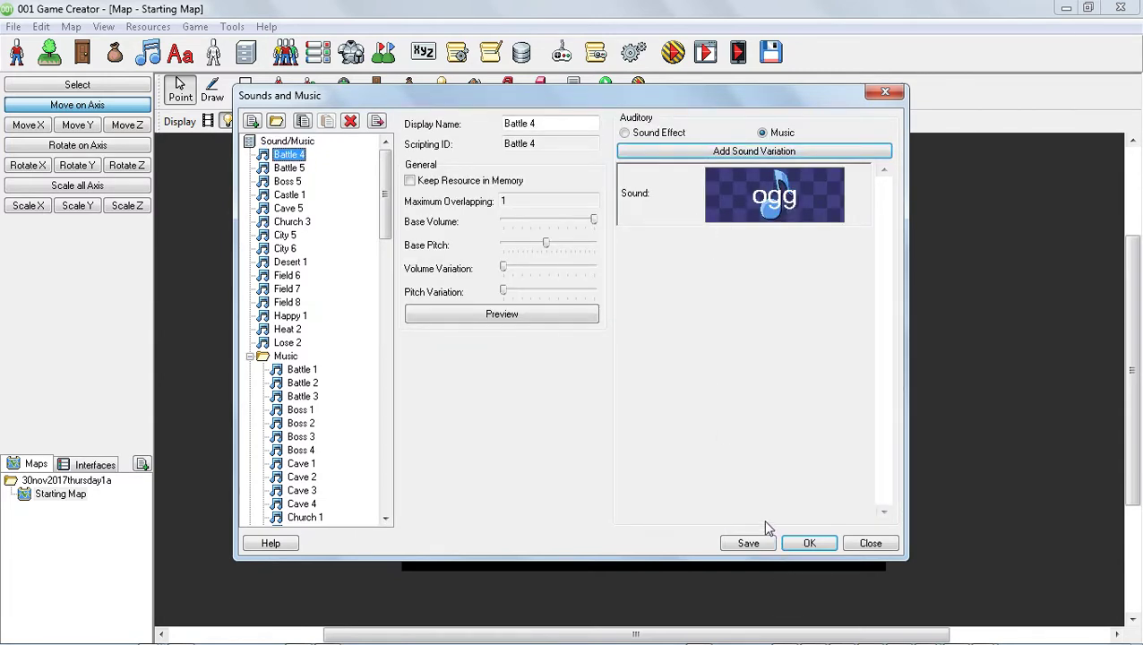
click(536, 315)
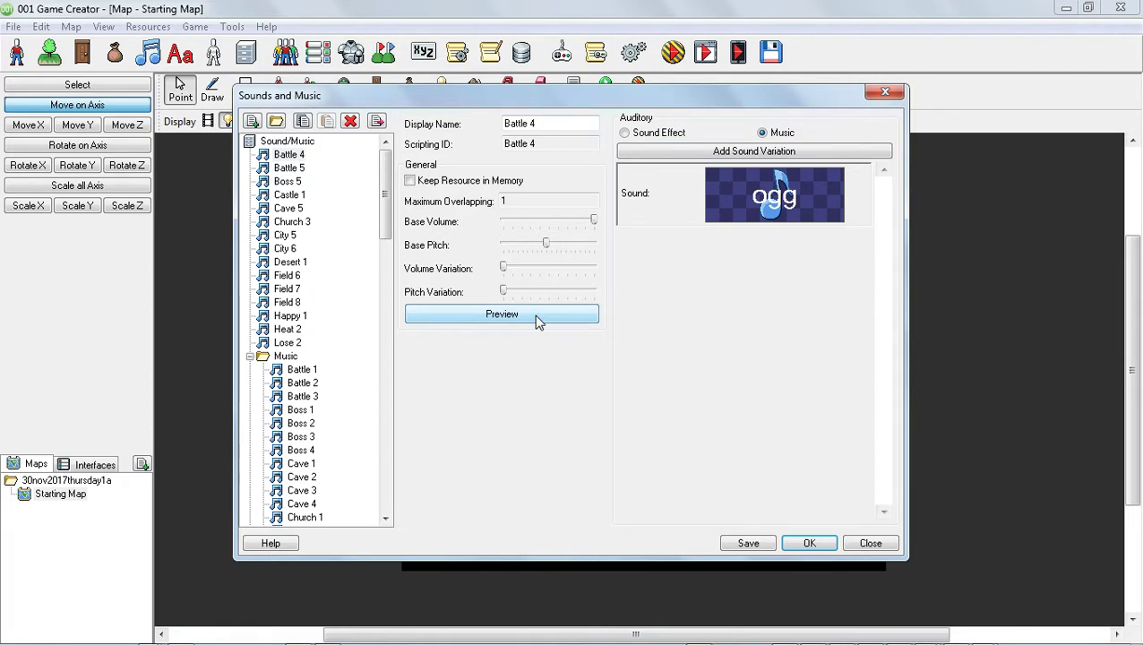
click(535, 317)
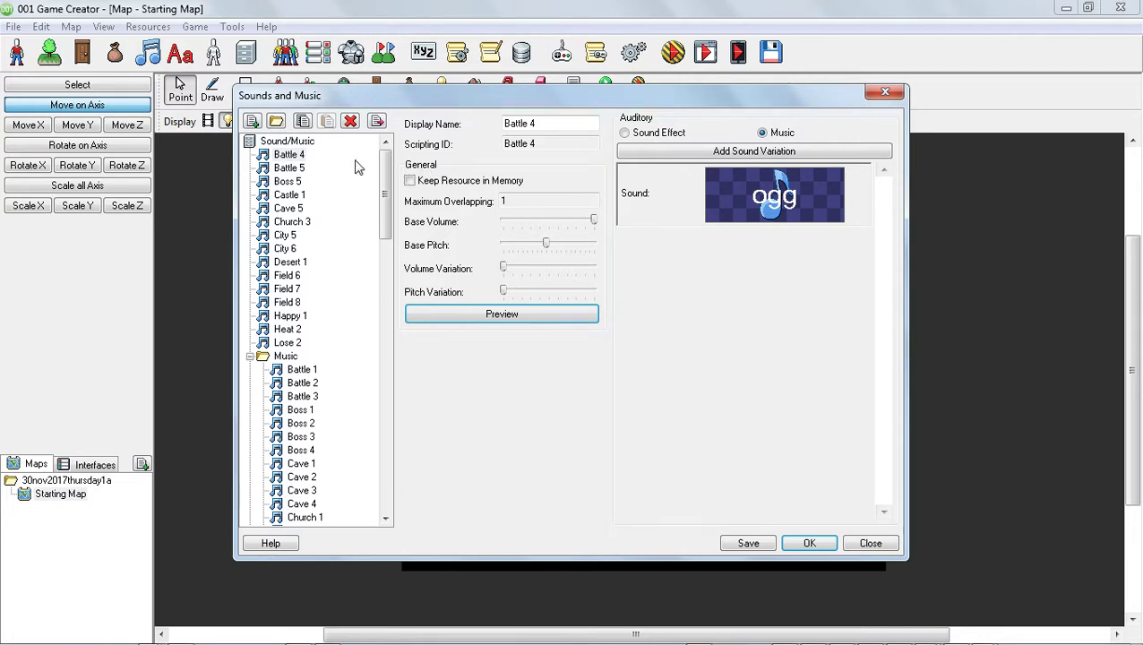
click(285, 143)
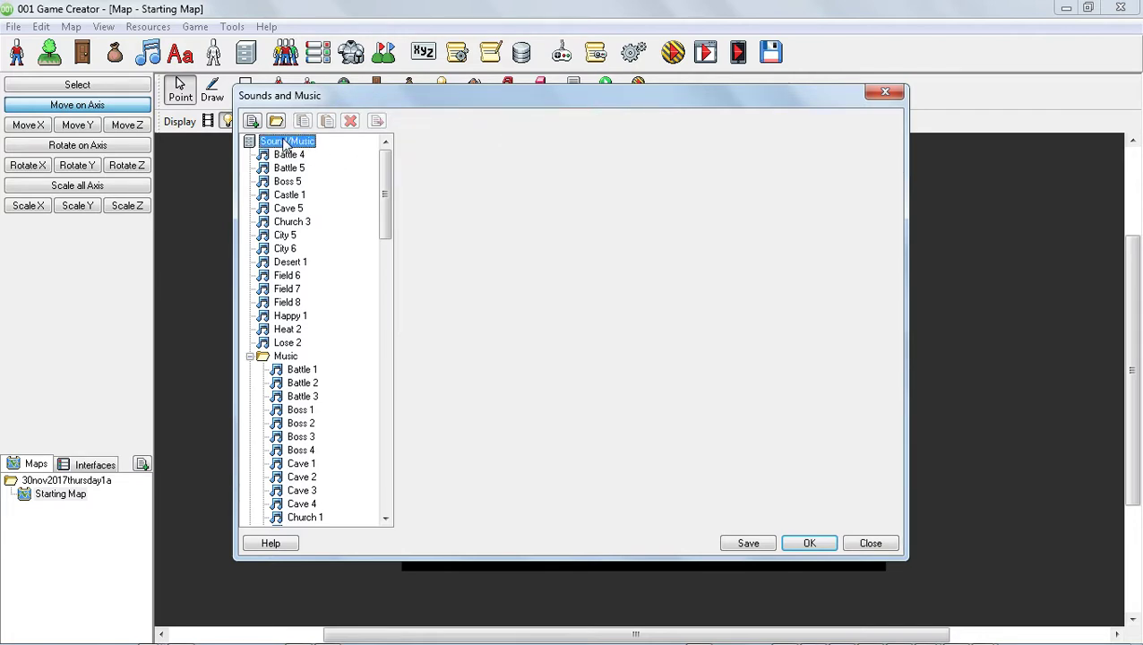